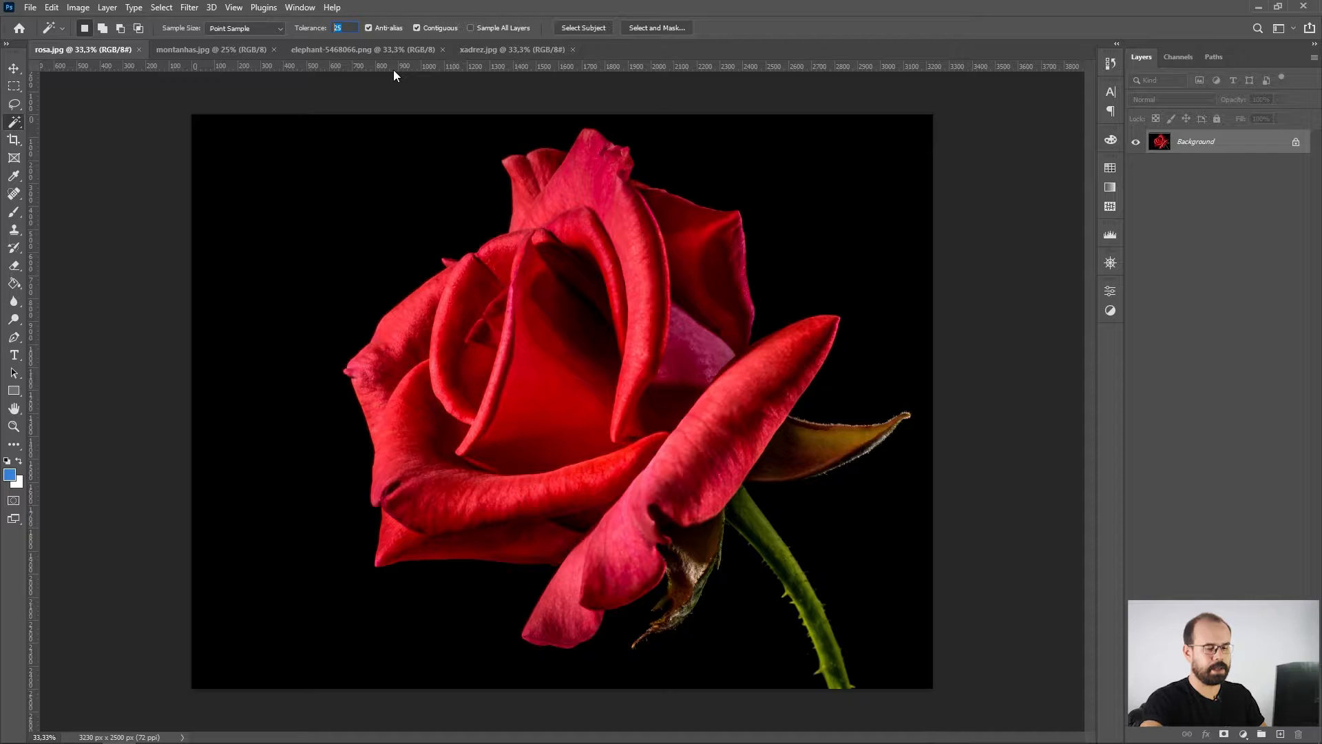
Step: Select the black background around the rose with the Magic Wand at a tolerance of 5 and check the petal edges
{"action": "type", "text": "5"}
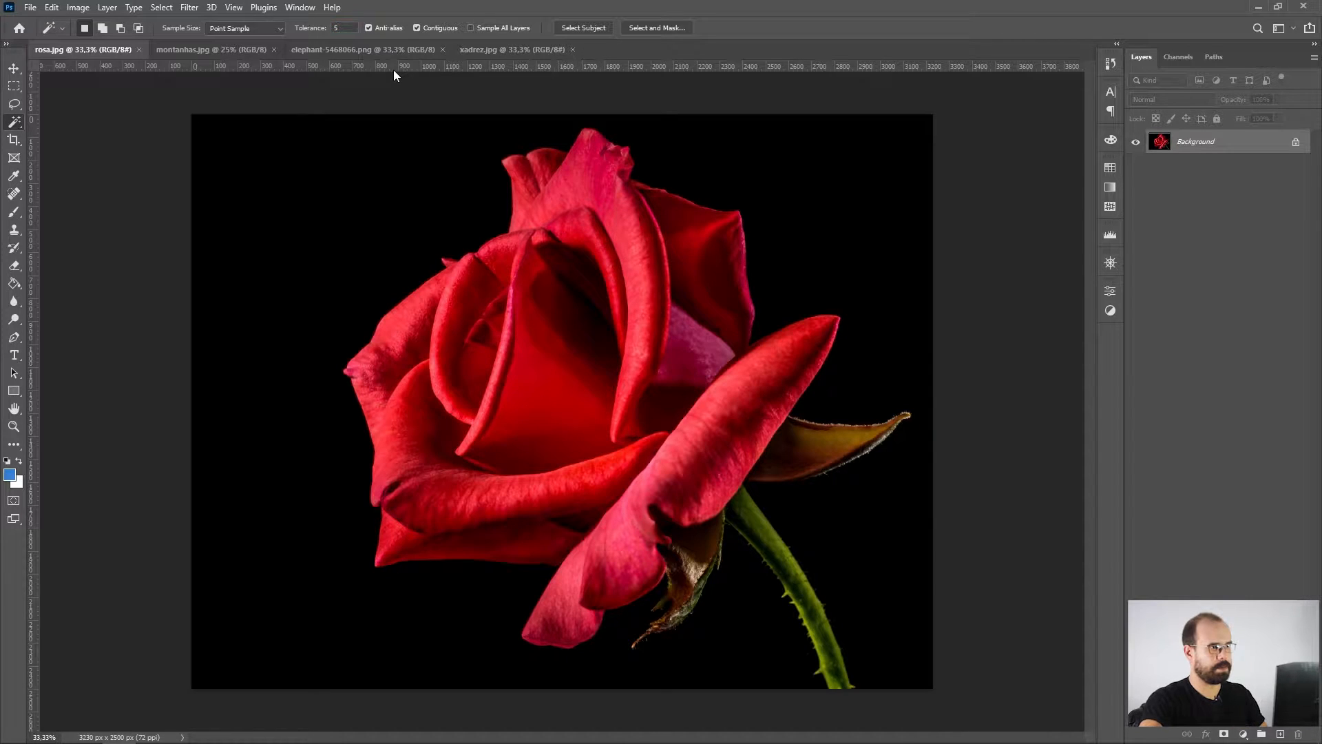
{"action": "scroll", "coordinate": [484, 176], "scroll_direction": "up", "scroll_amount": 2}
{"action": "left_click", "coordinate": [488, 179]}
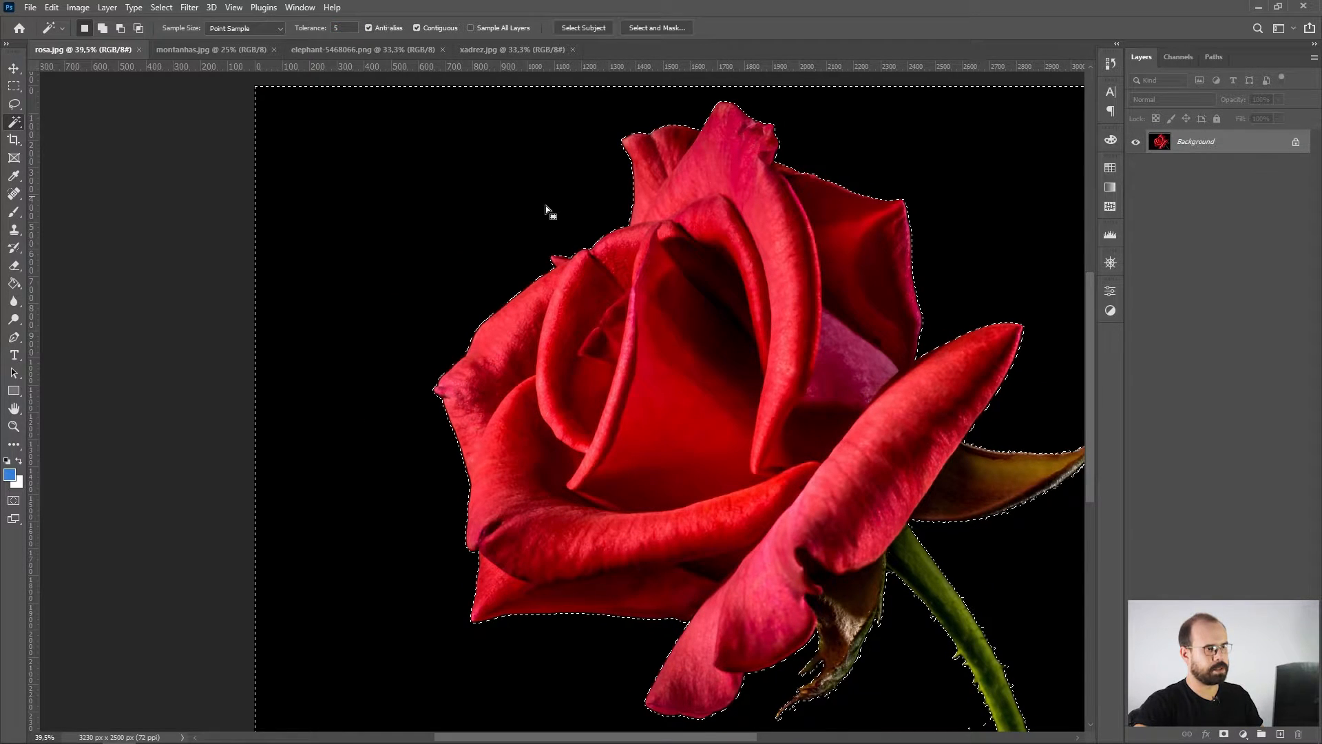
{"action": "scroll", "coordinate": [964, 661], "scroll_direction": "up", "scroll_amount": 10}
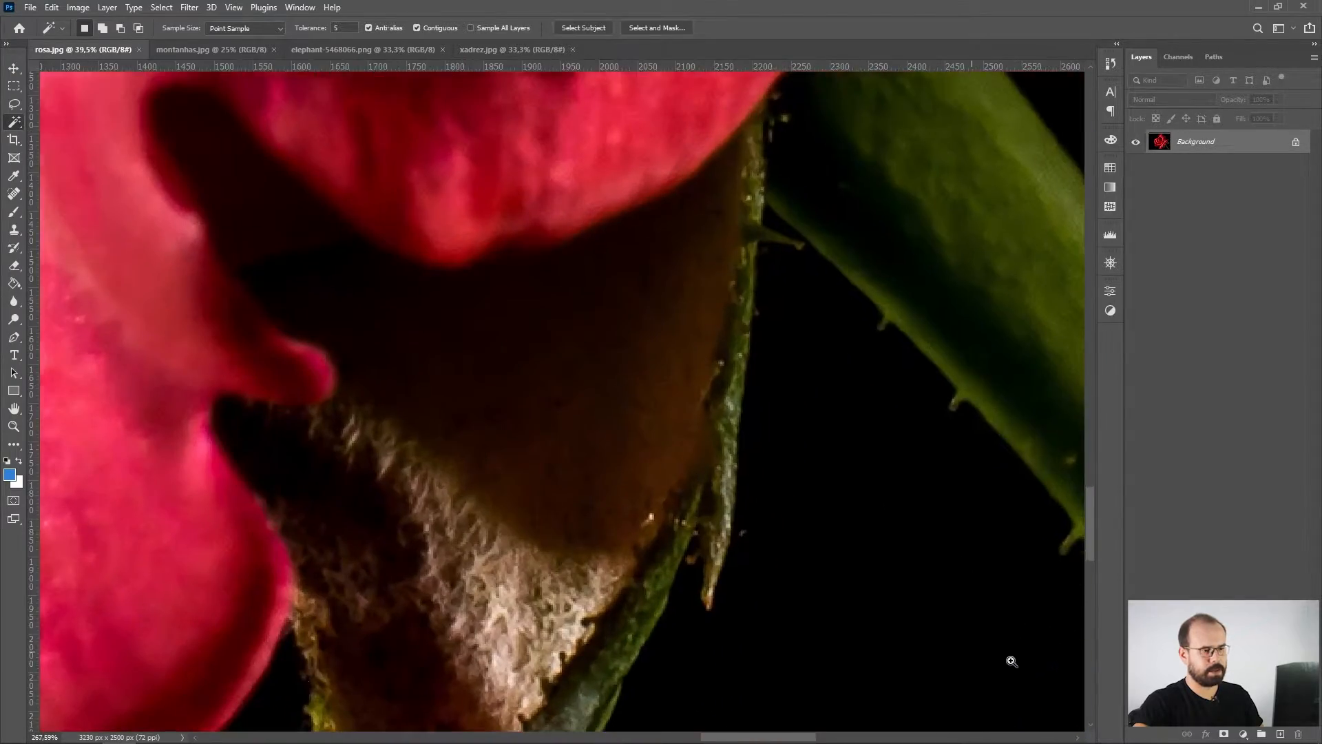
{"action": "scroll", "coordinate": [937, 369], "scroll_direction": "up", "scroll_amount": 6}
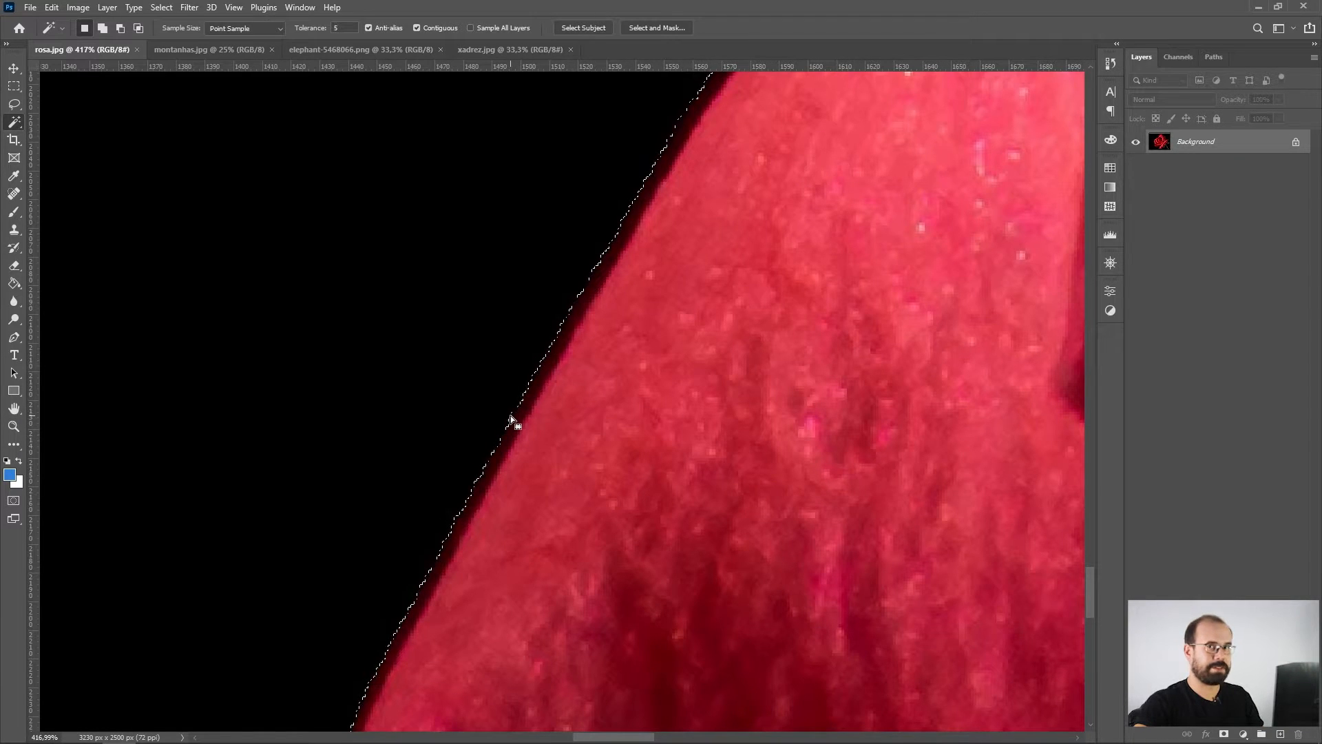
{"action": "scroll", "coordinate": [513, 419], "scroll_direction": "down", "scroll_amount": 6}
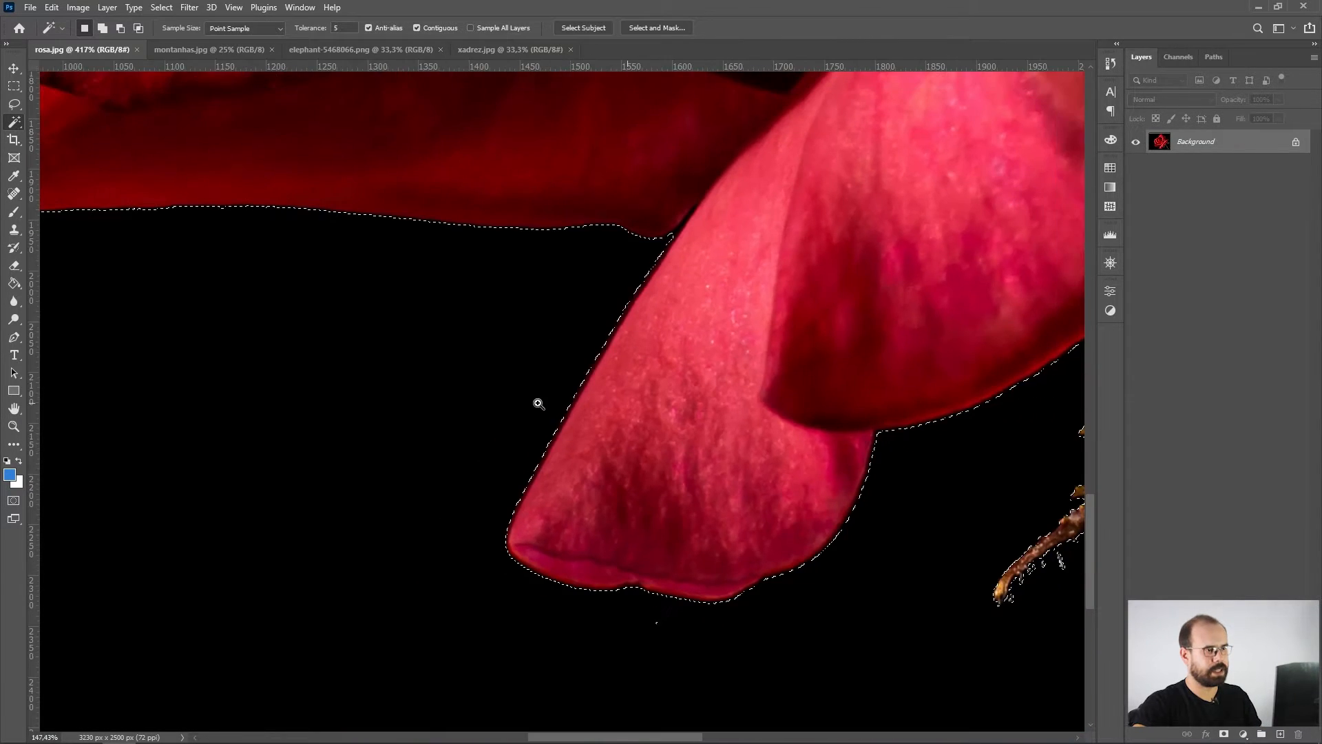
Step: Set the Magic Wand tolerance to 50 and reselect the black background around the rose
{"action": "left_click", "coordinate": [347, 28]}
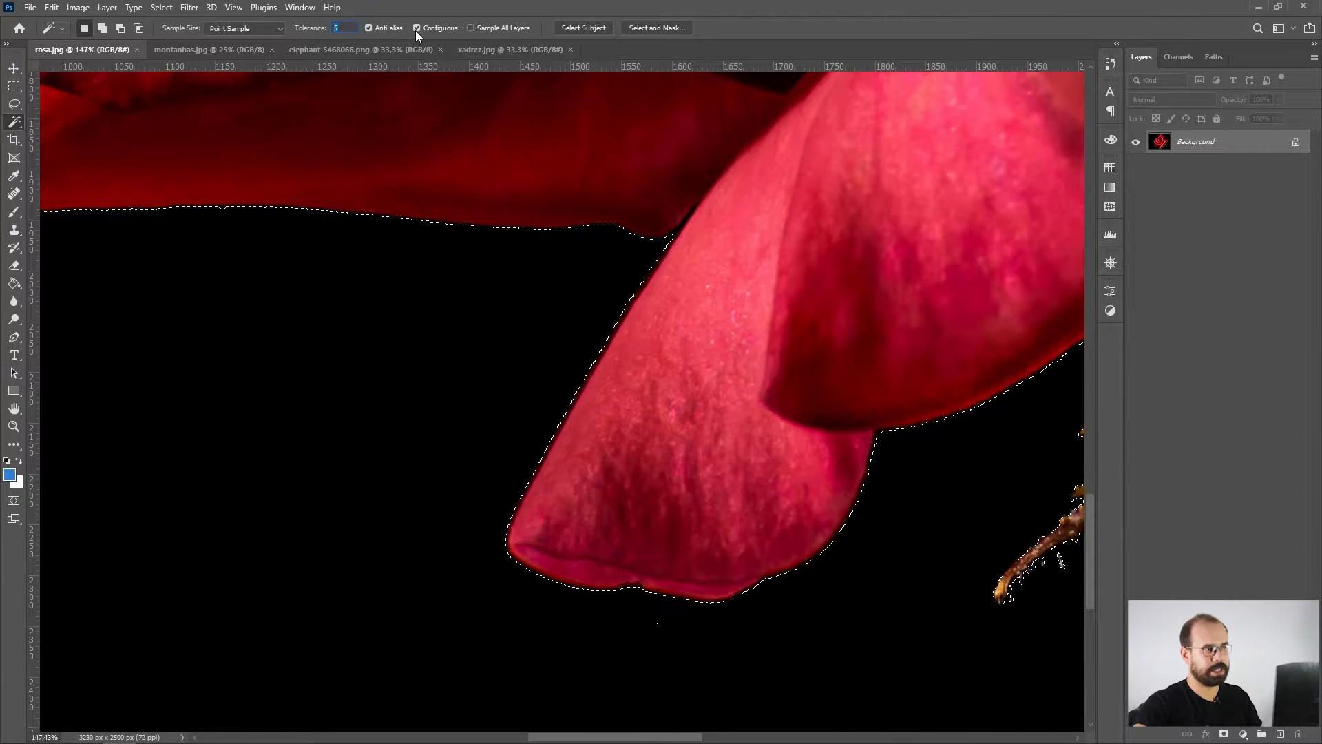
{"action": "type", "text": "50"}
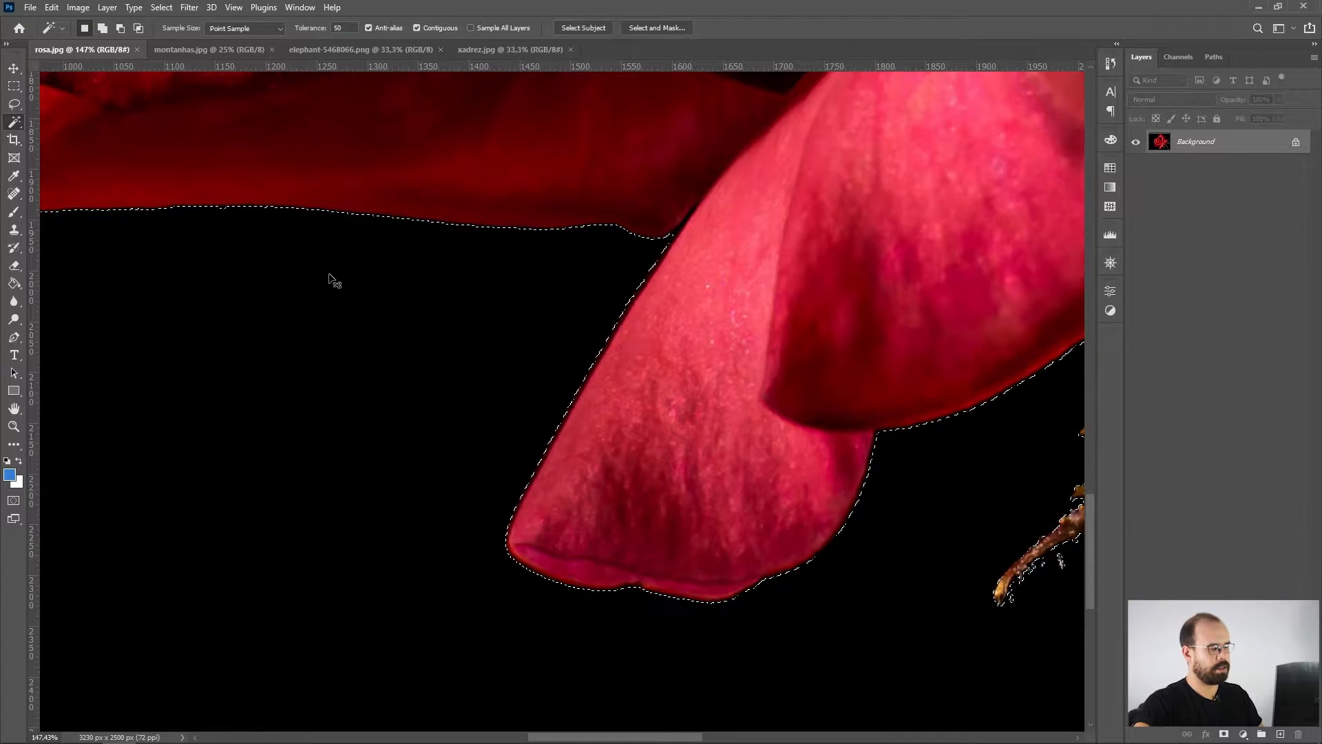
{"action": "left_click", "coordinate": [333, 383]}
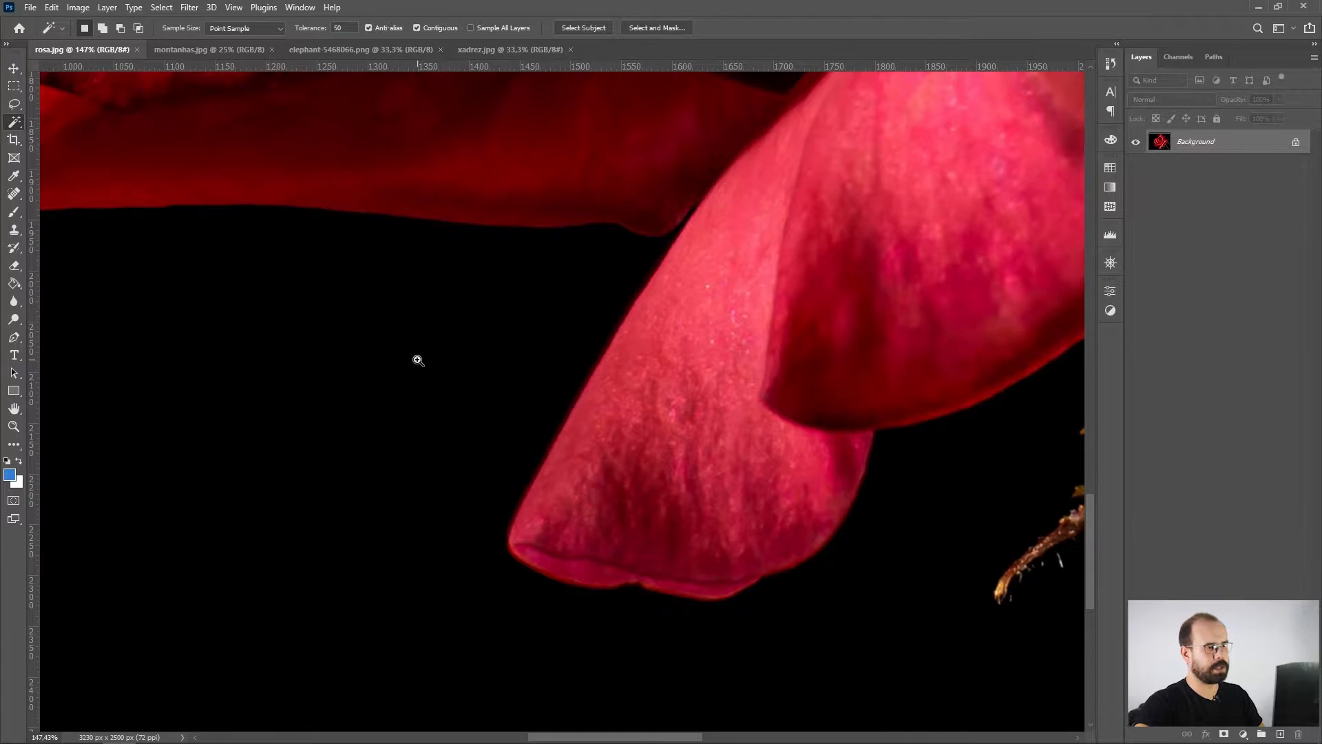
{"action": "key", "text": "ctrl+0"}
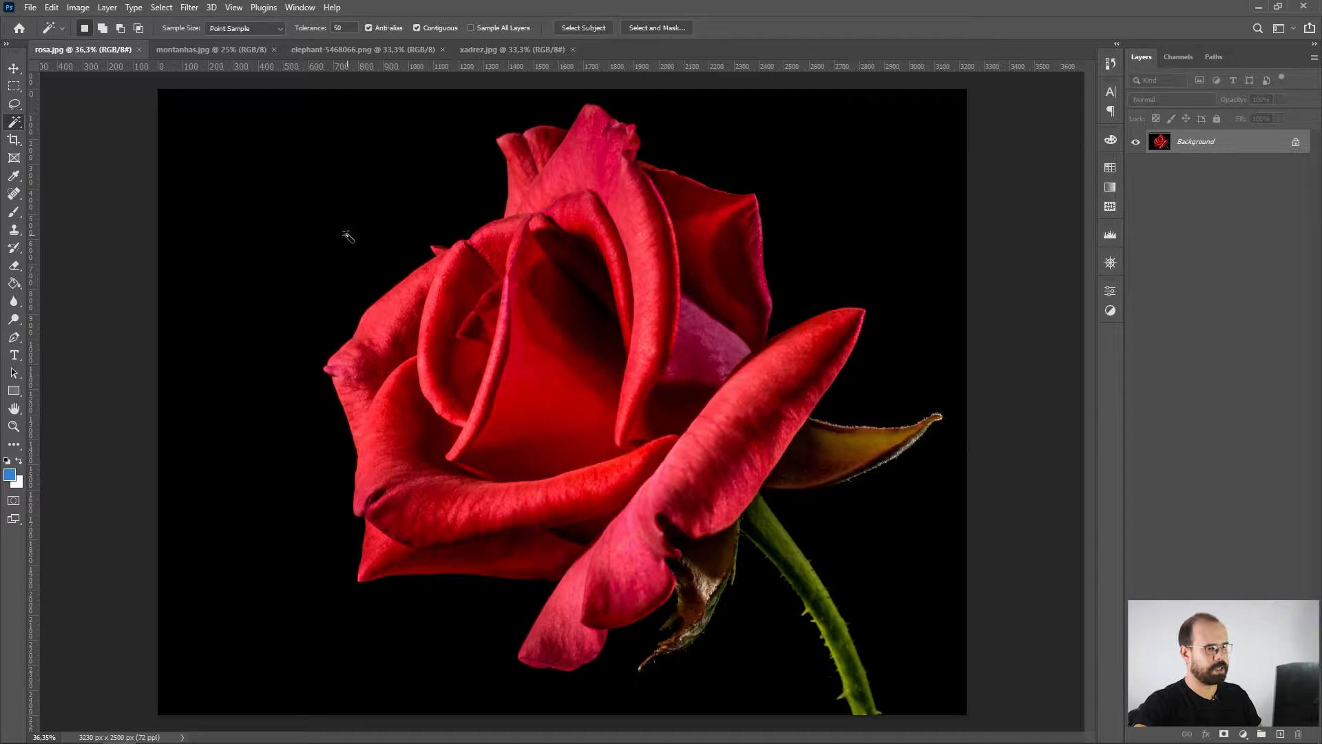
{"action": "left_click", "coordinate": [347, 235]}
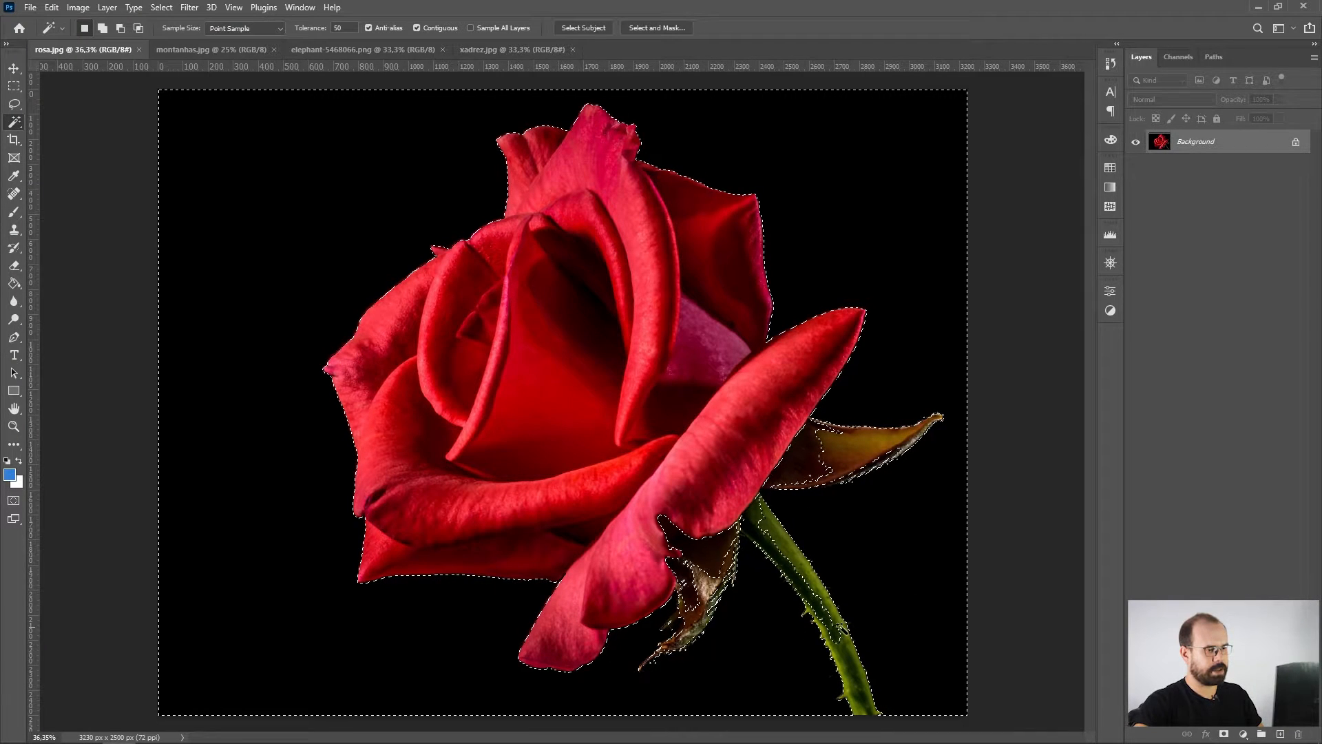
Step: Inspect the selection edges around the sepals and stem, and clear the selection
{"action": "left_click_drag", "start_coordinate": [715, 569], "coordinate": [607, 594]}
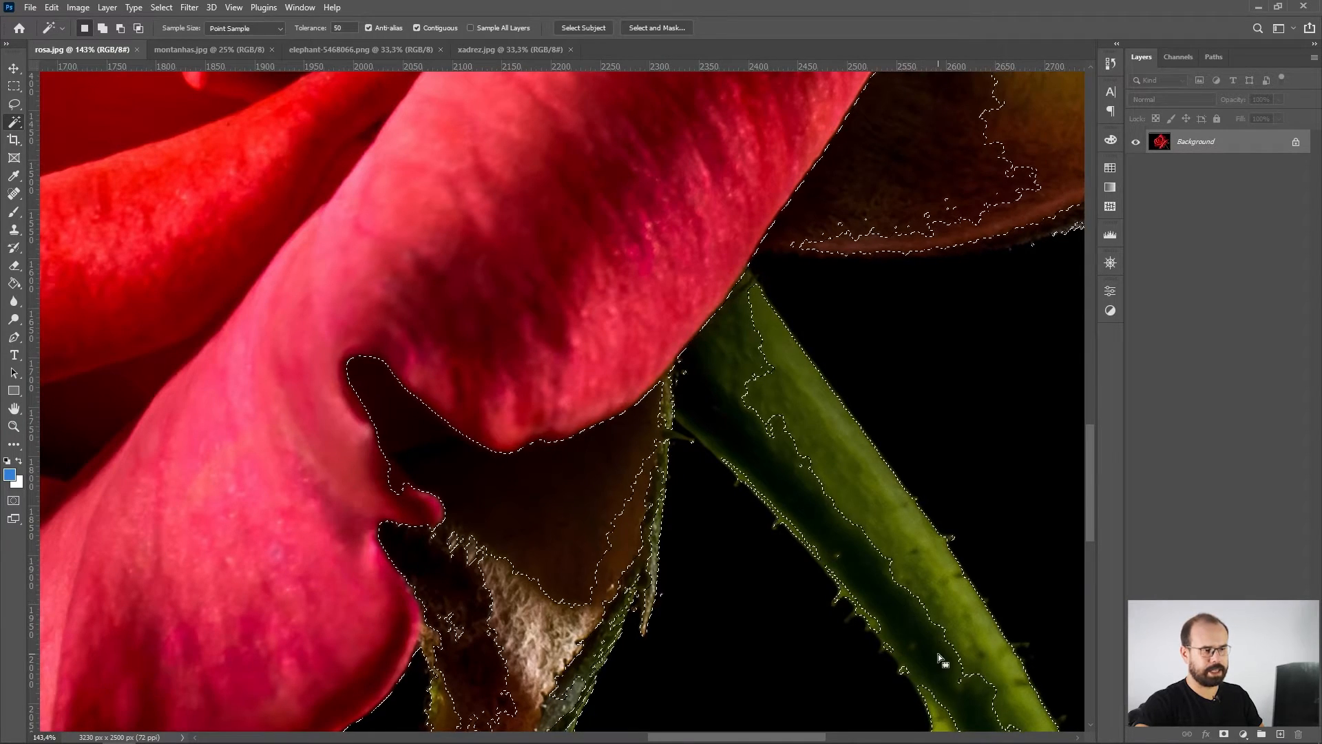
{"action": "left_click_drag", "start_coordinate": [653, 354], "coordinate": [581, 376]}
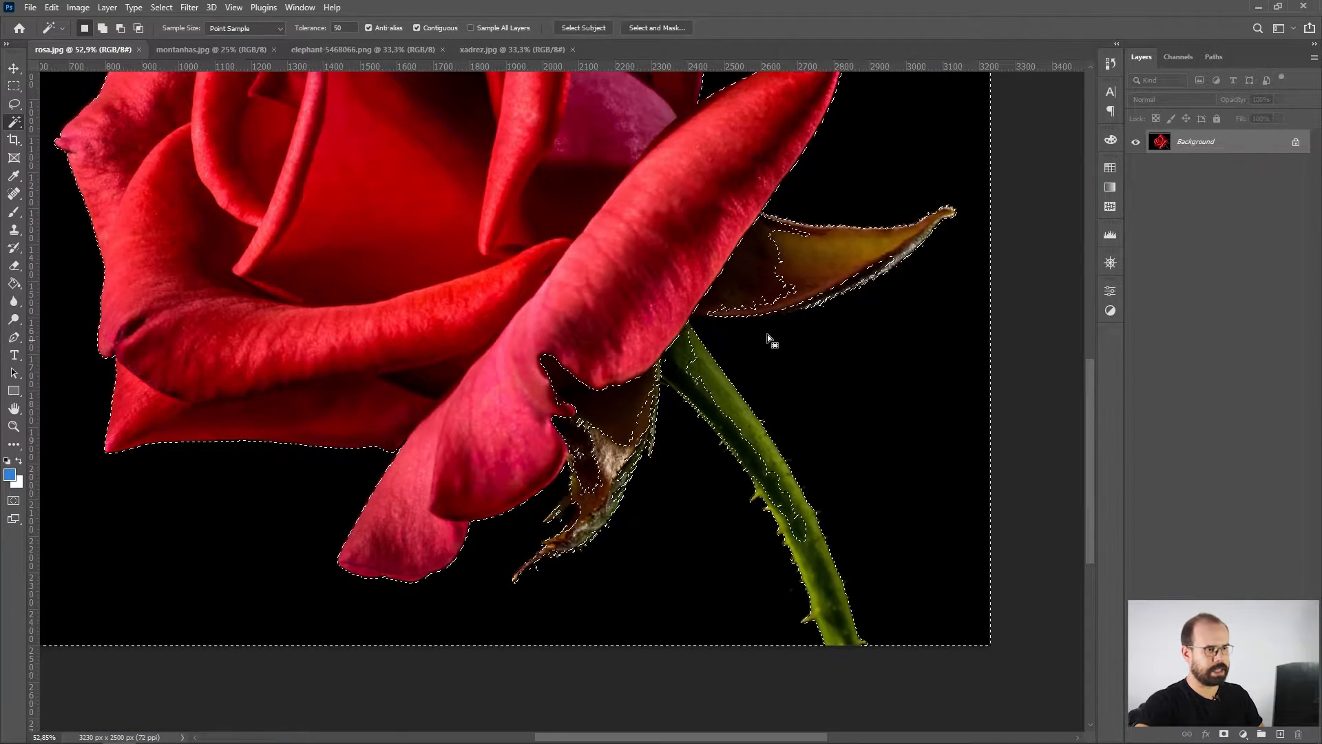
{"action": "left_click_drag", "start_coordinate": [452, 328], "coordinate": [580, 444]}
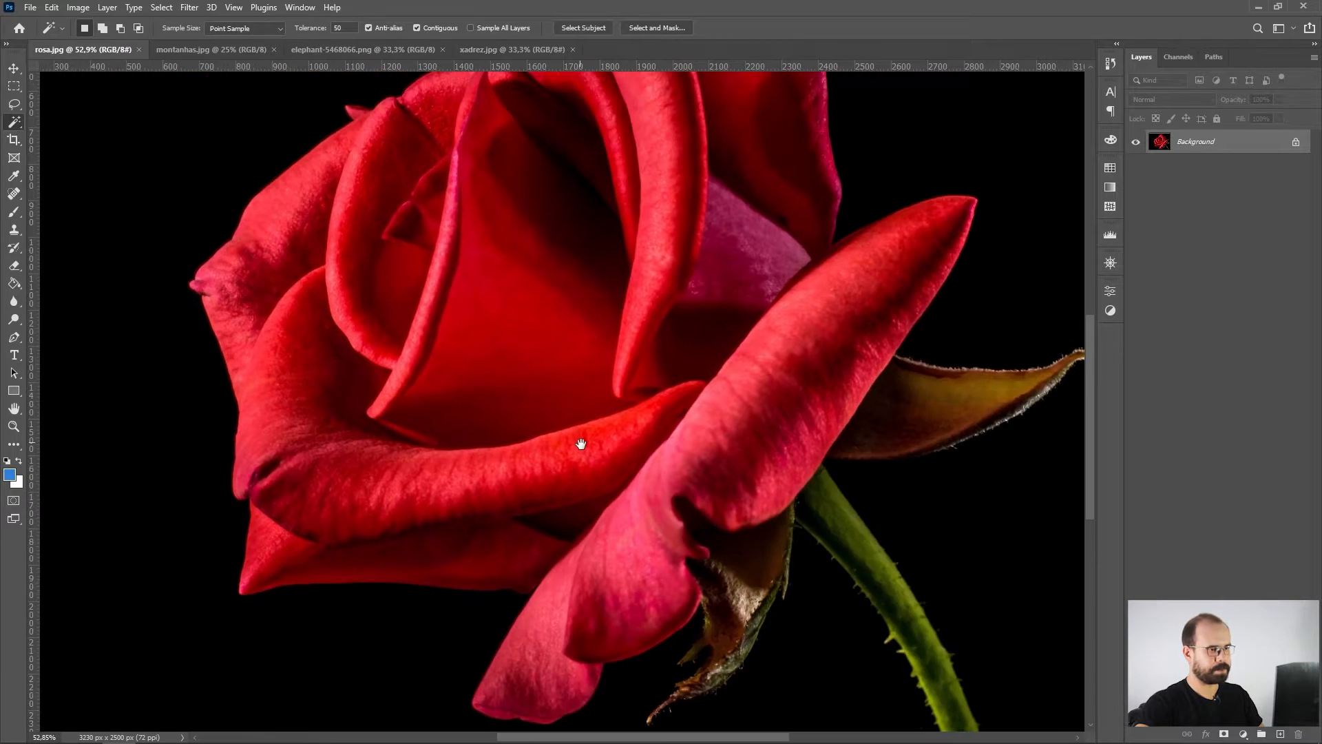
{"action": "left_click_drag", "start_coordinate": [613, 384], "coordinate": [581, 388]}
{"action": "key", "text": "ctrl+d"}
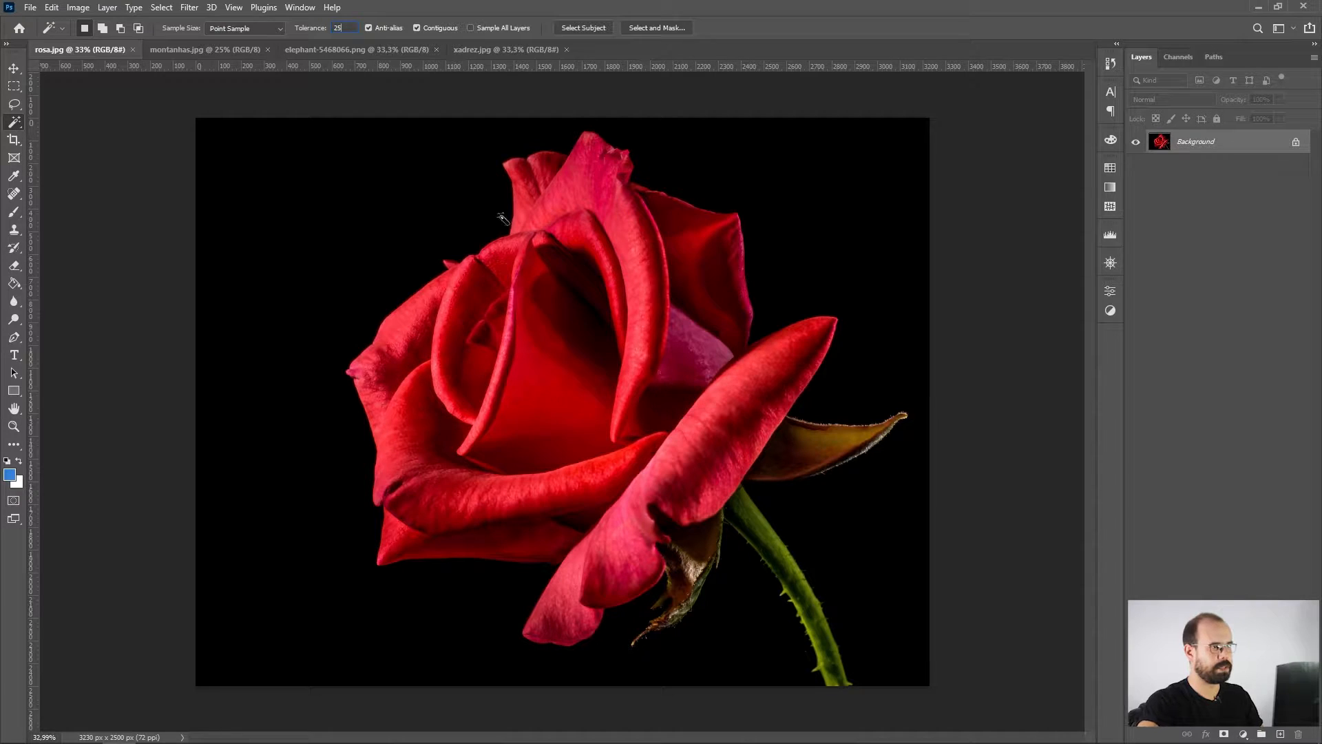
Step: Select the black background with the Magic Wand at a tolerance of 25 and check the selection along the petals
{"action": "left_click", "coordinate": [427, 229]}
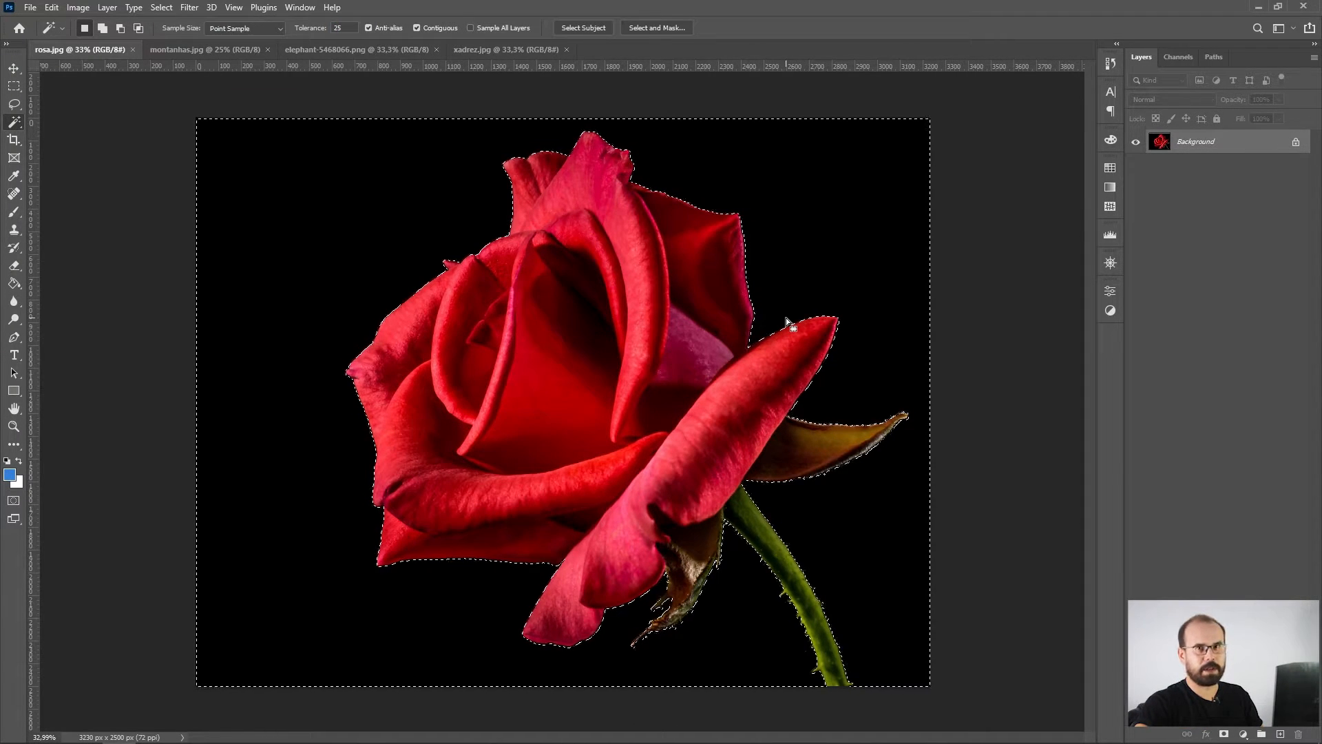
{"action": "left_click_drag", "start_coordinate": [455, 254], "coordinate": [561, 289]}
{"action": "left_click_drag", "start_coordinate": [354, 425], "coordinate": [402, 433]}
{"action": "left_click_drag", "start_coordinate": [689, 316], "coordinate": [603, 320]}
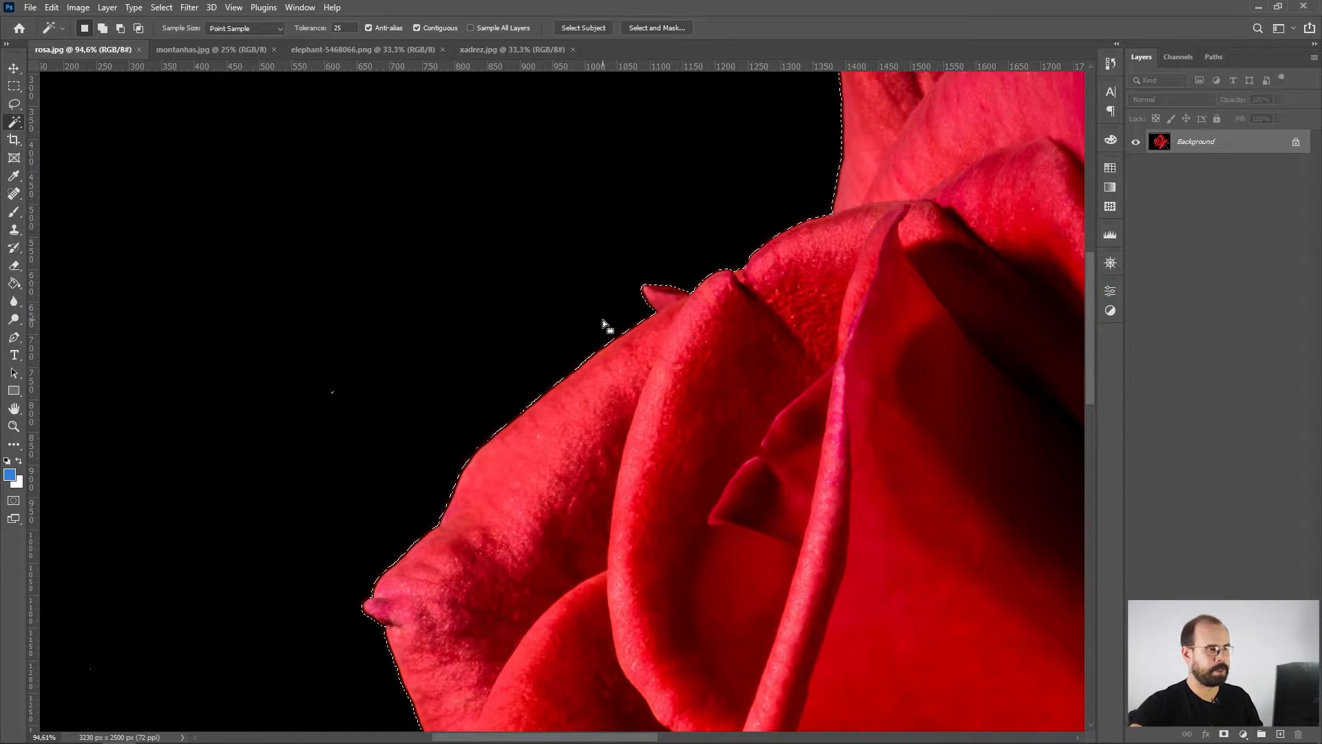
{"action": "left_click_drag", "start_coordinate": [602, 319], "coordinate": [553, 336]}
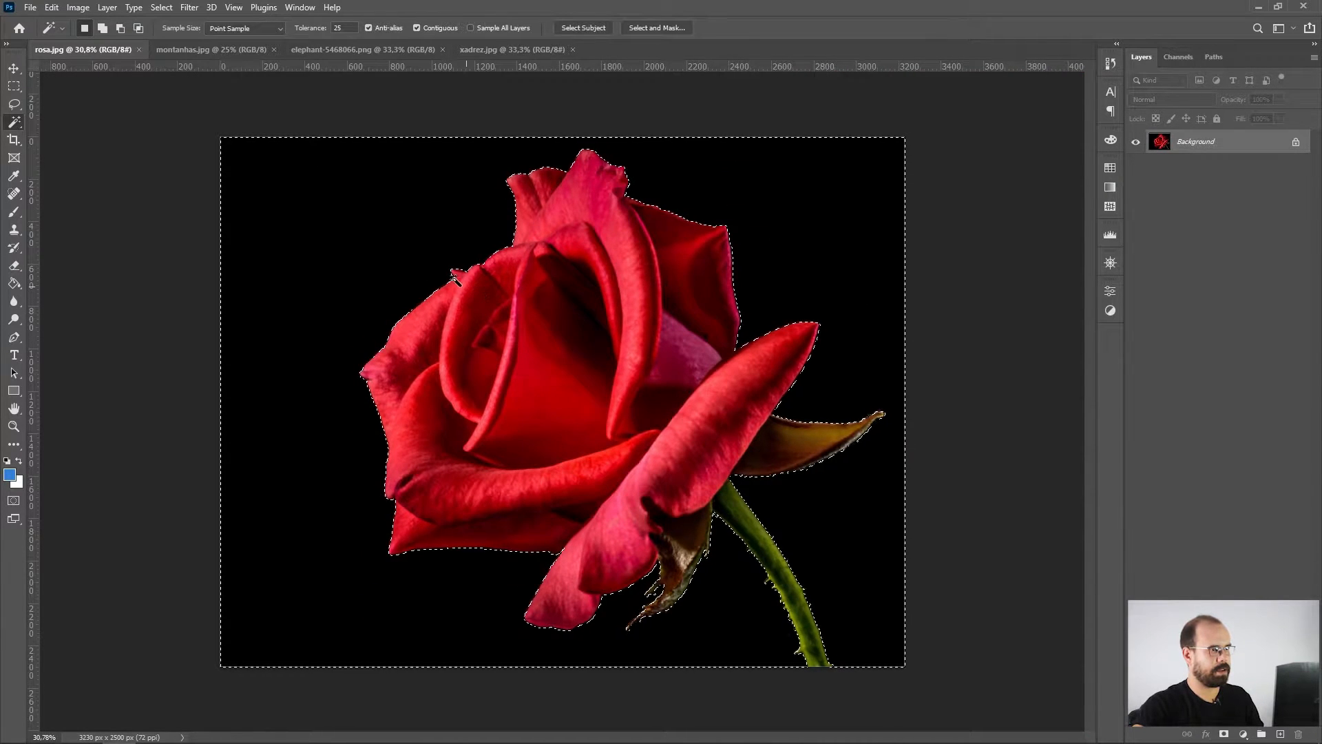
Step: Expand the background selection by 2 pixels
{"action": "left_click", "coordinate": [162, 8]}
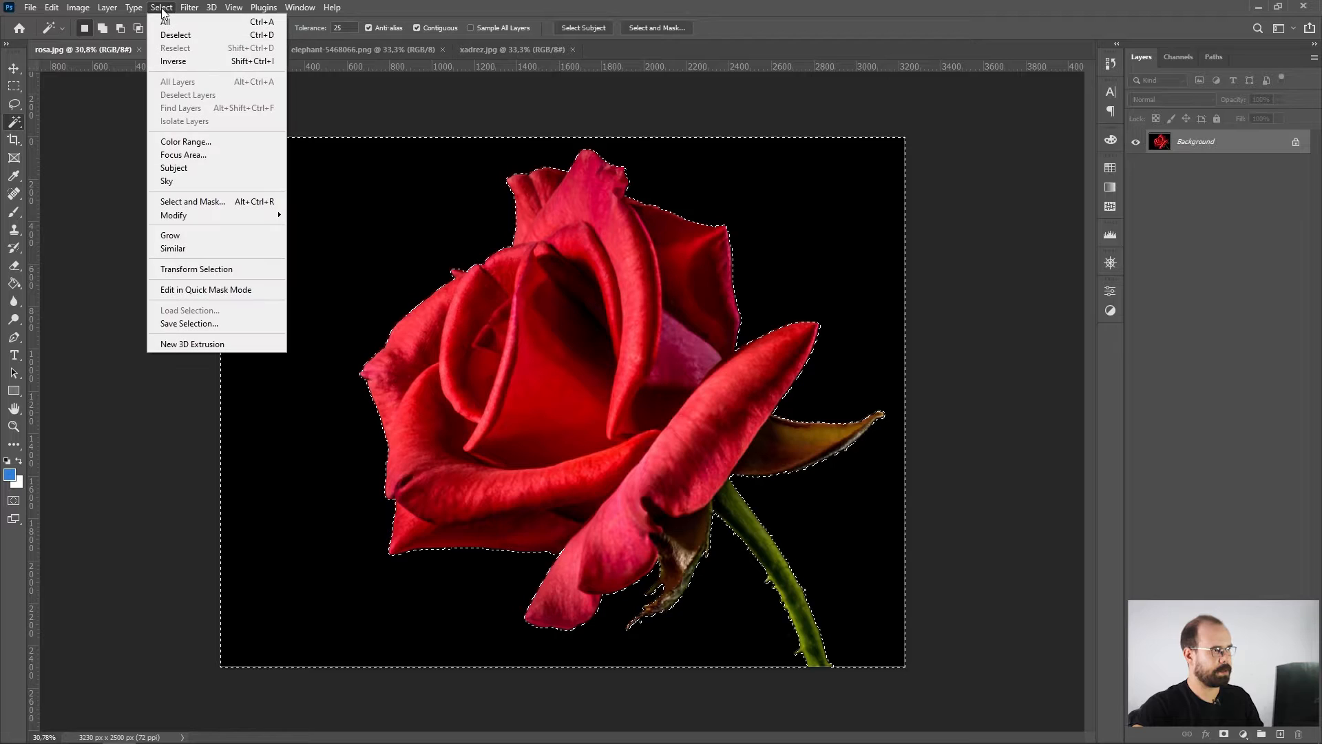
{"action": "mouse_move", "coordinate": [212, 220]}
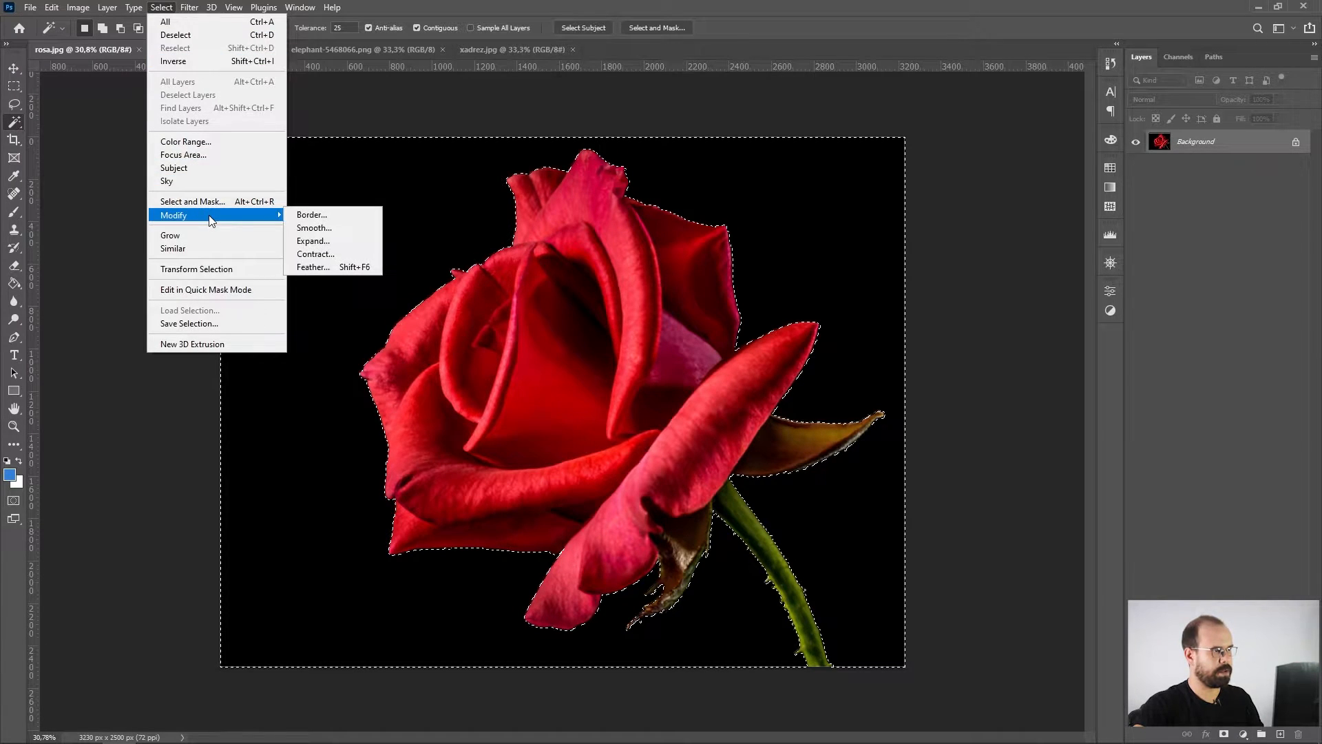
{"action": "left_click", "coordinate": [313, 241]}
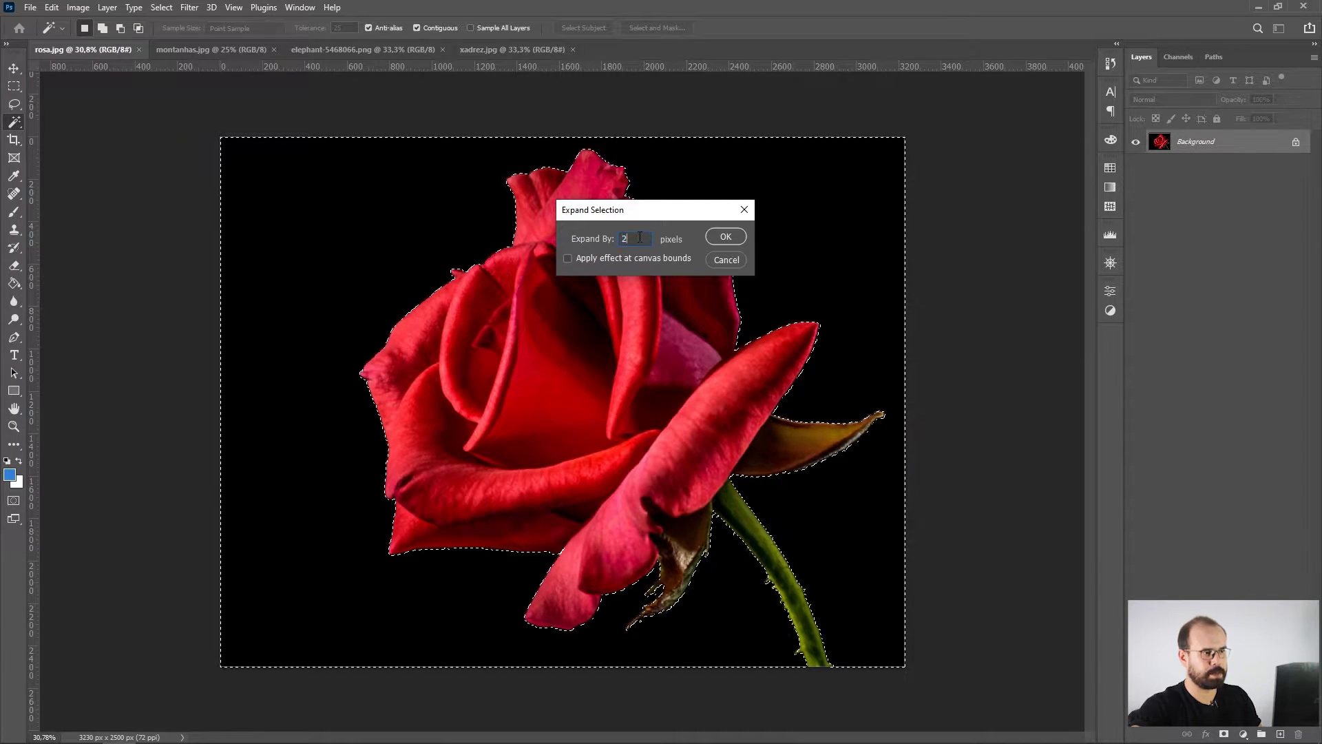
{"action": "left_click", "coordinate": [726, 237]}
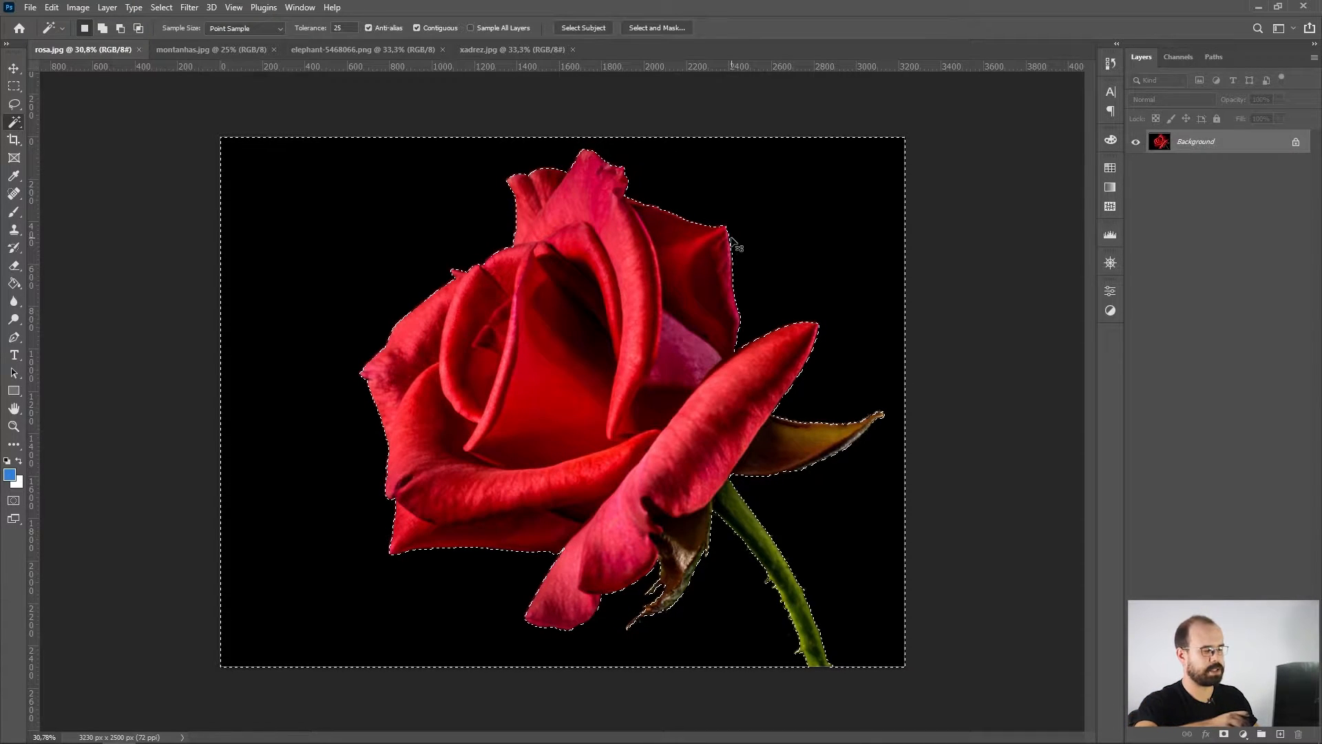
Step: Invert the selection so it covers the rose, and add a layer mask from it to hide the black background
{"action": "key", "text": "ctrl+shift+i"}
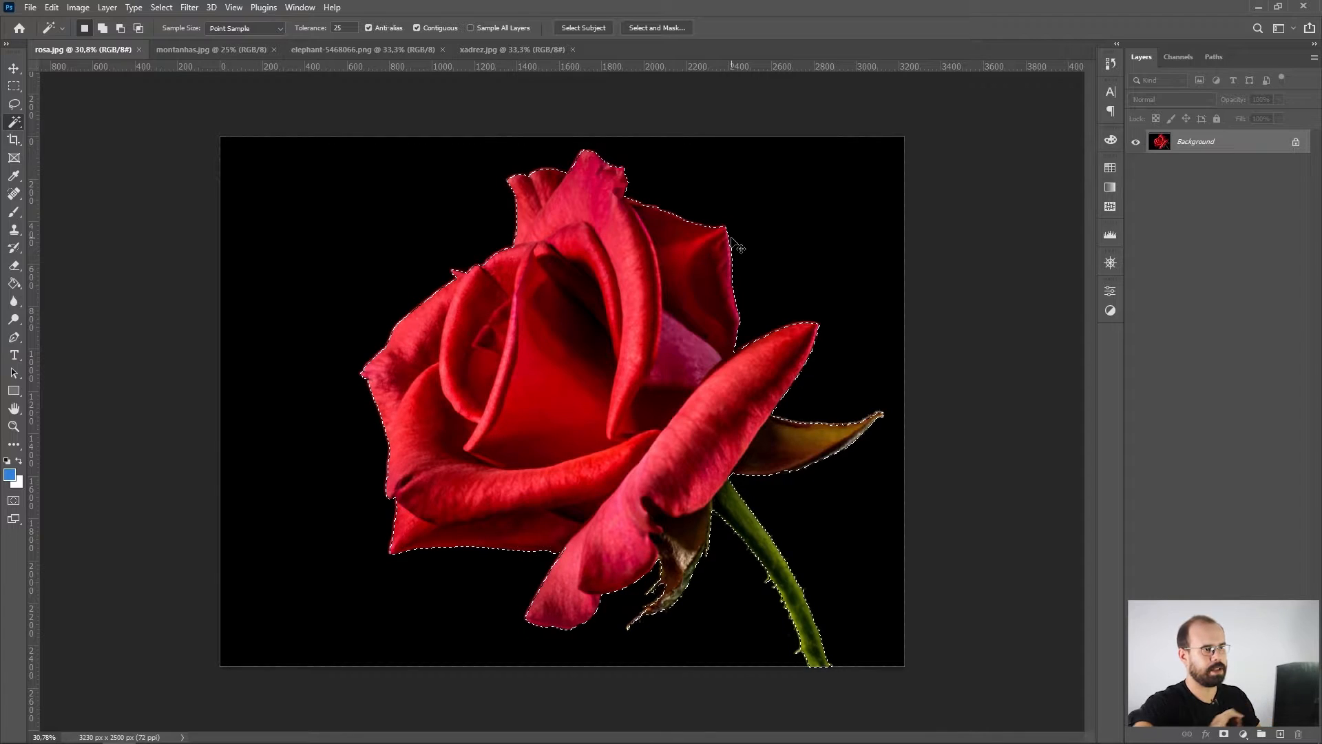
{"action": "key", "text": "ctrl+shift+i"}
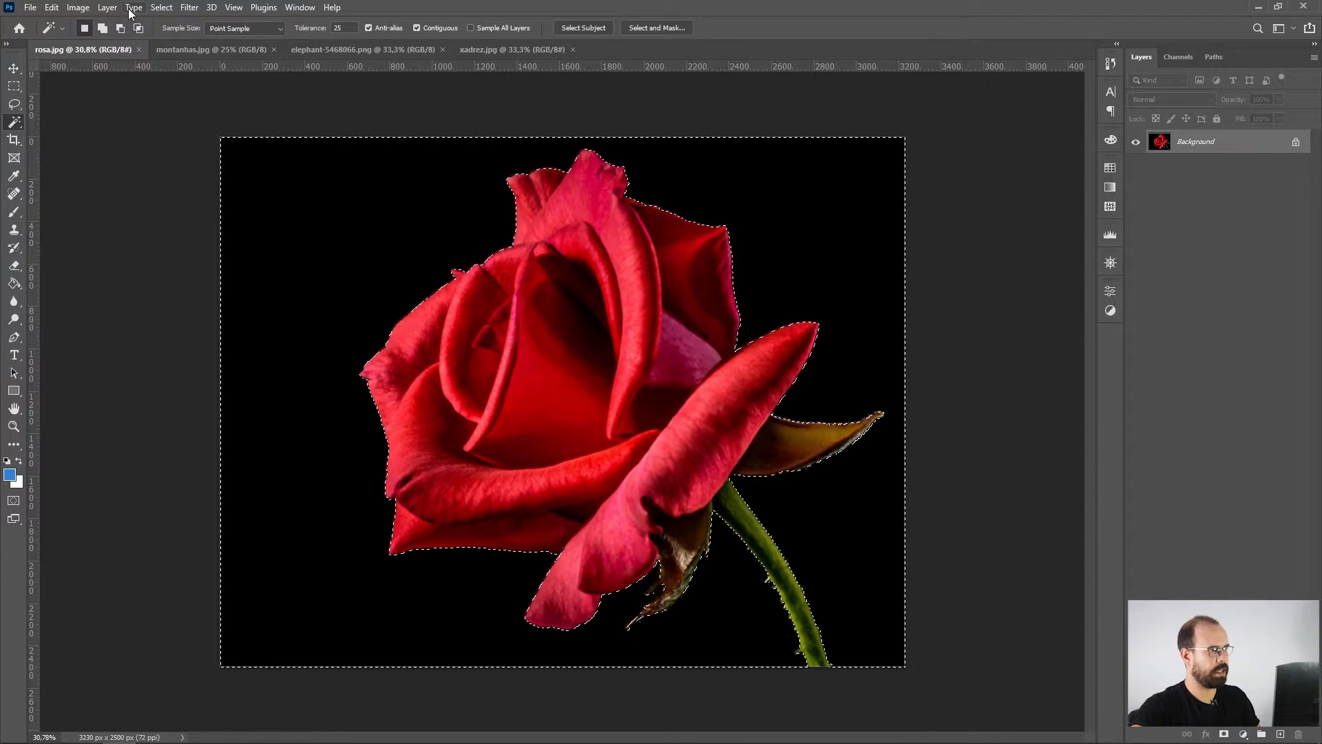
{"action": "left_click", "coordinate": [163, 8]}
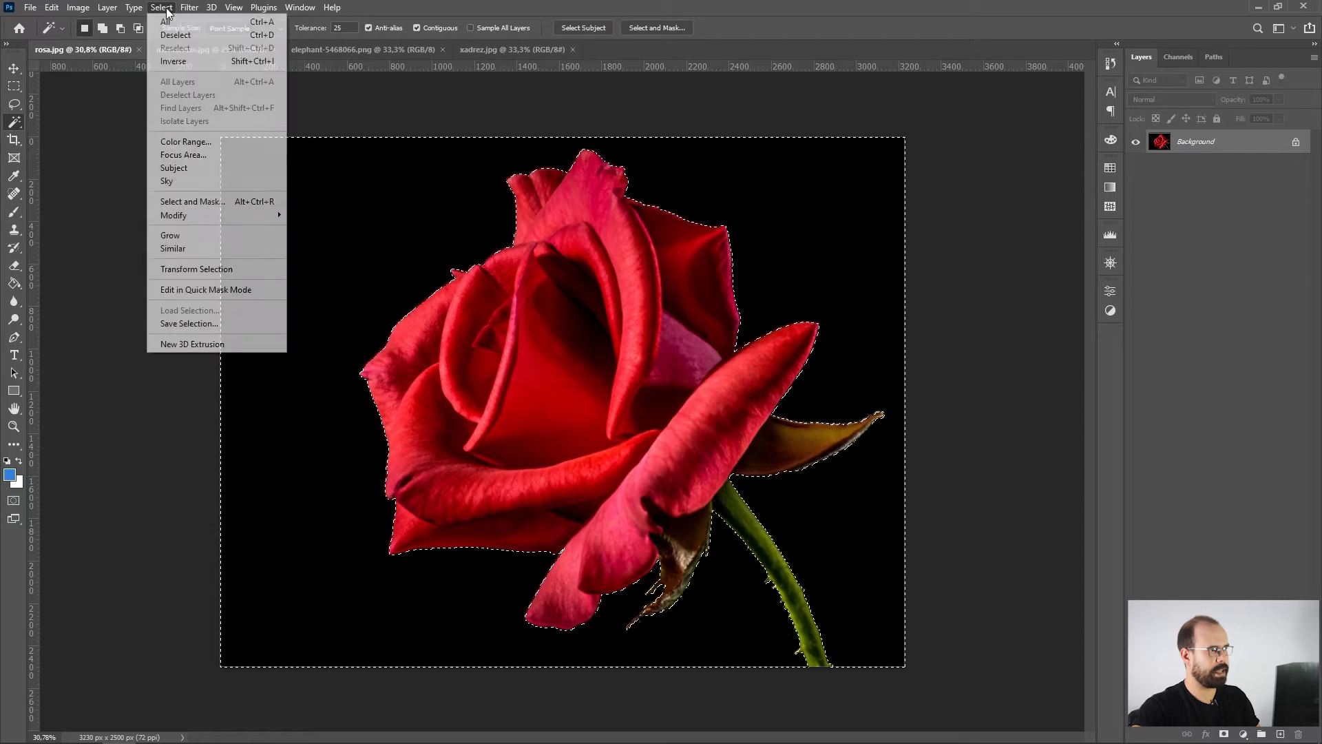
{"action": "left_click", "coordinate": [184, 62]}
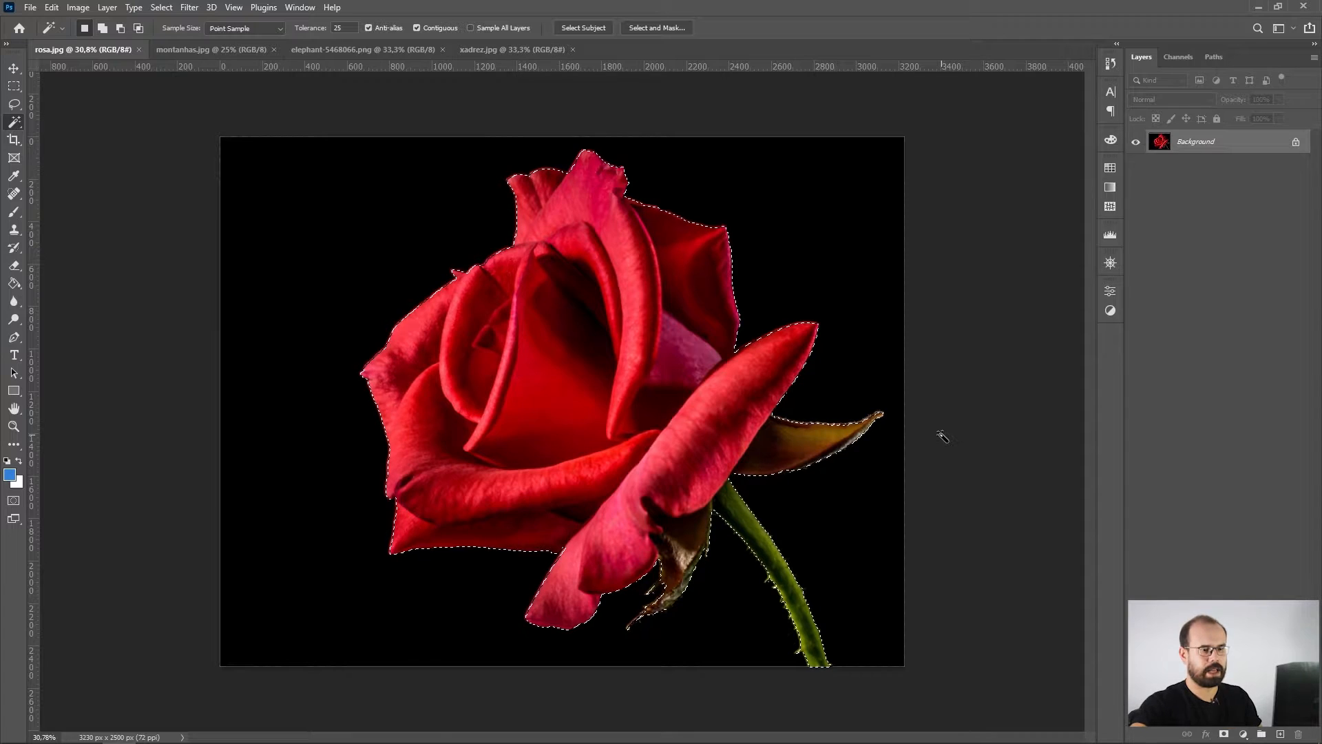
{"action": "left_click", "coordinate": [1225, 735]}
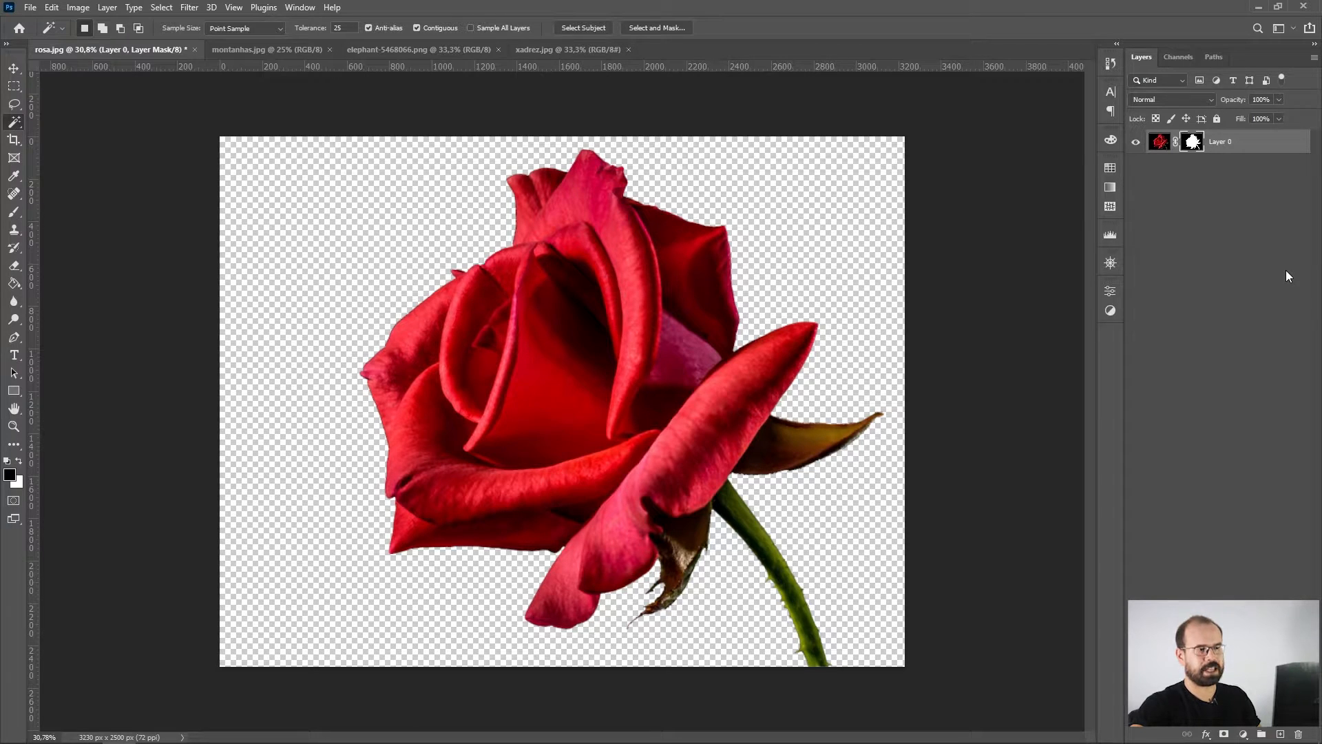
Step: Add a new layer beneath the masked rose layer and fill it with the blue foreground colour
{"action": "left_click_drag", "start_coordinate": [411, 299], "coordinate": [512, 331]}
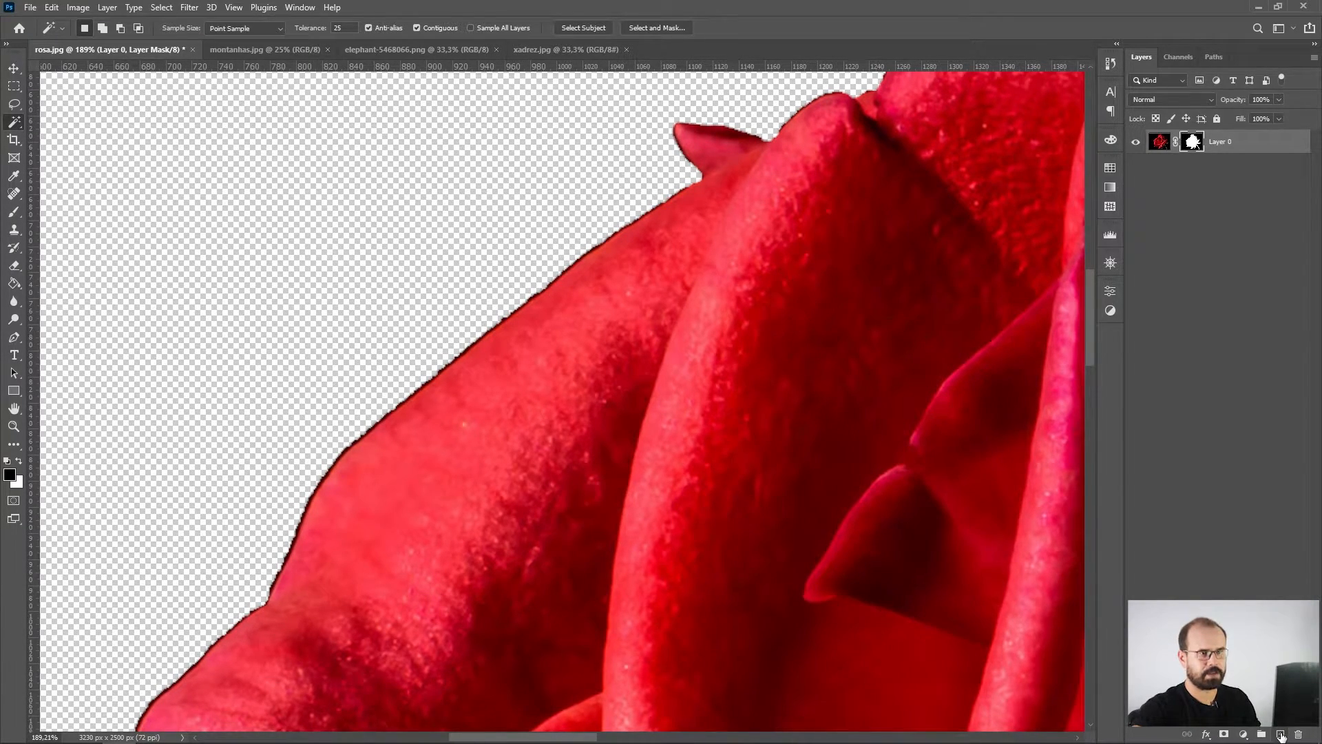
{"action": "left_click", "coordinate": [1281, 734]}
{"action": "left_click_drag", "start_coordinate": [1244, 145], "coordinate": [1250, 189]}
{"action": "key", "text": "g"}
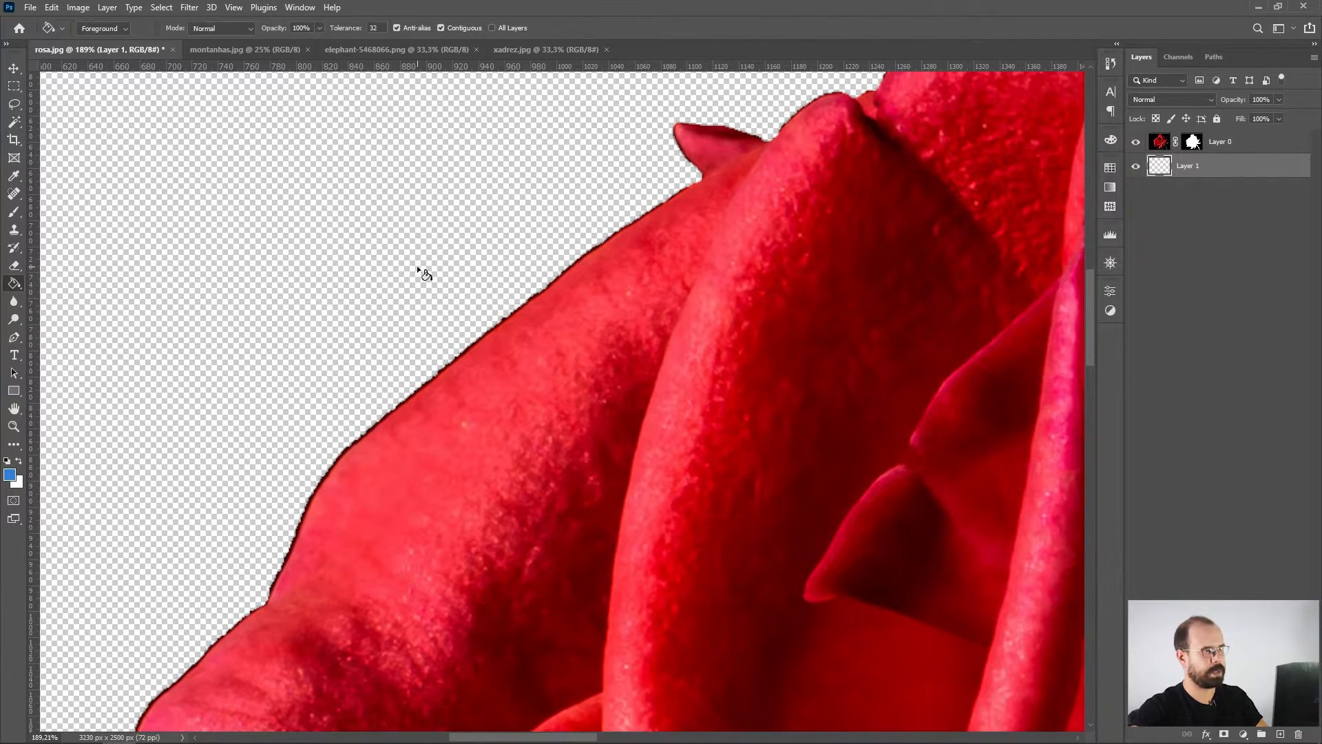
{"action": "left_click", "coordinate": [418, 269]}
{"action": "scroll", "coordinate": [724, 294], "scroll_direction": "down", "scroll_amount": 8}
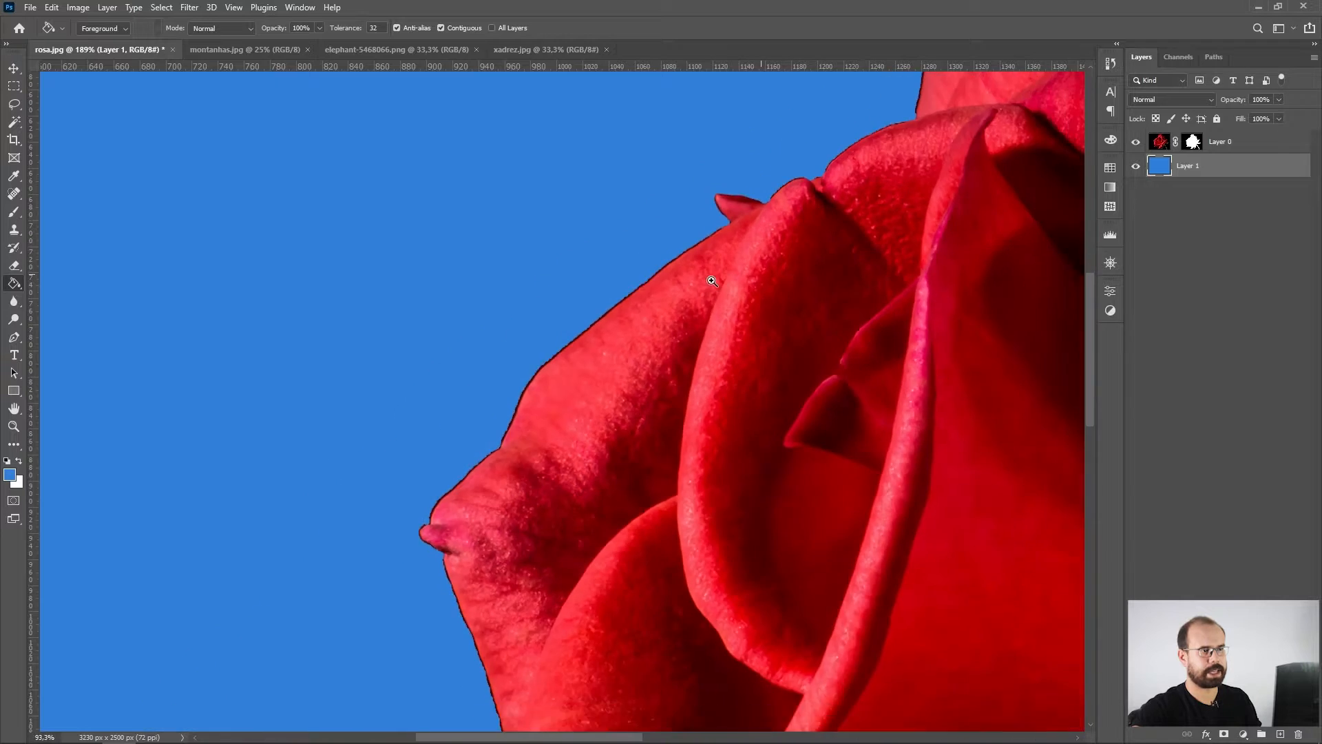
Step: Open the rose layer's mask in Select and Mask and set Smooth to 34 under Global Refinements
{"action": "left_click", "coordinate": [1240, 143]}
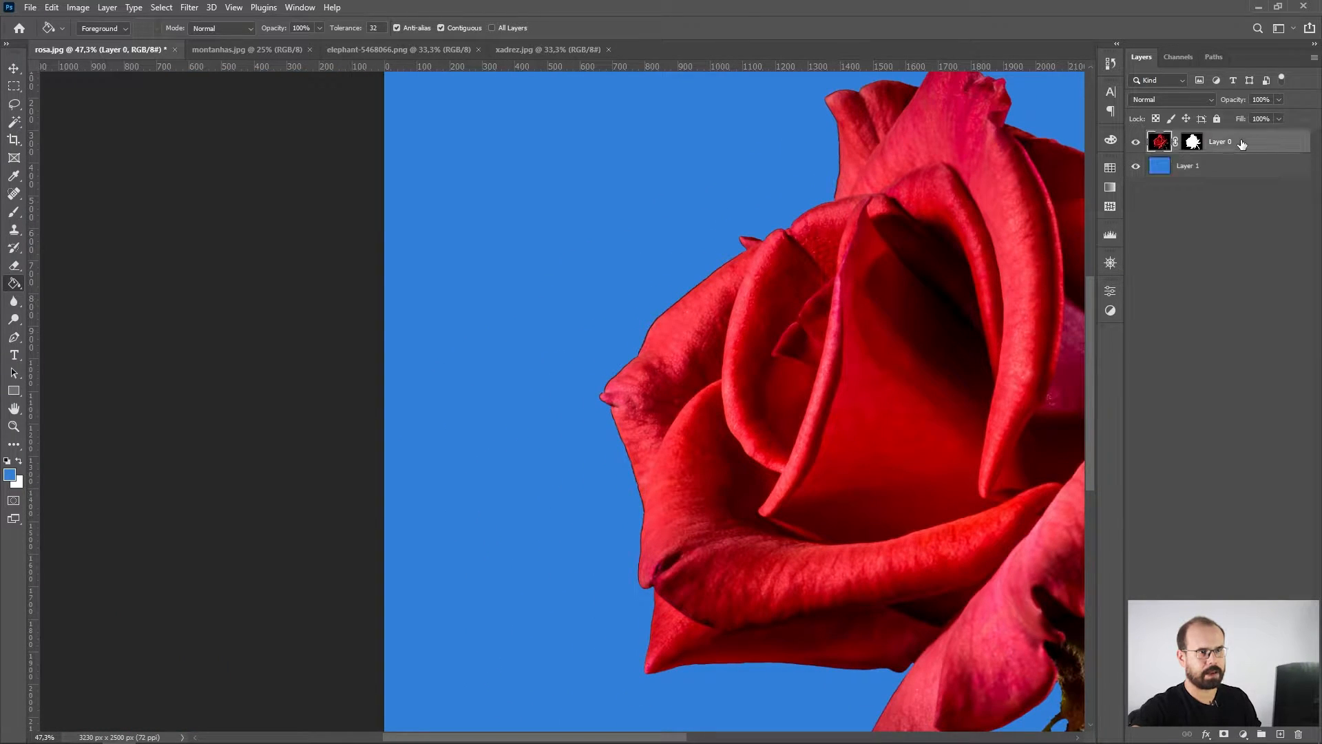
{"action": "left_click", "coordinate": [1192, 142]}
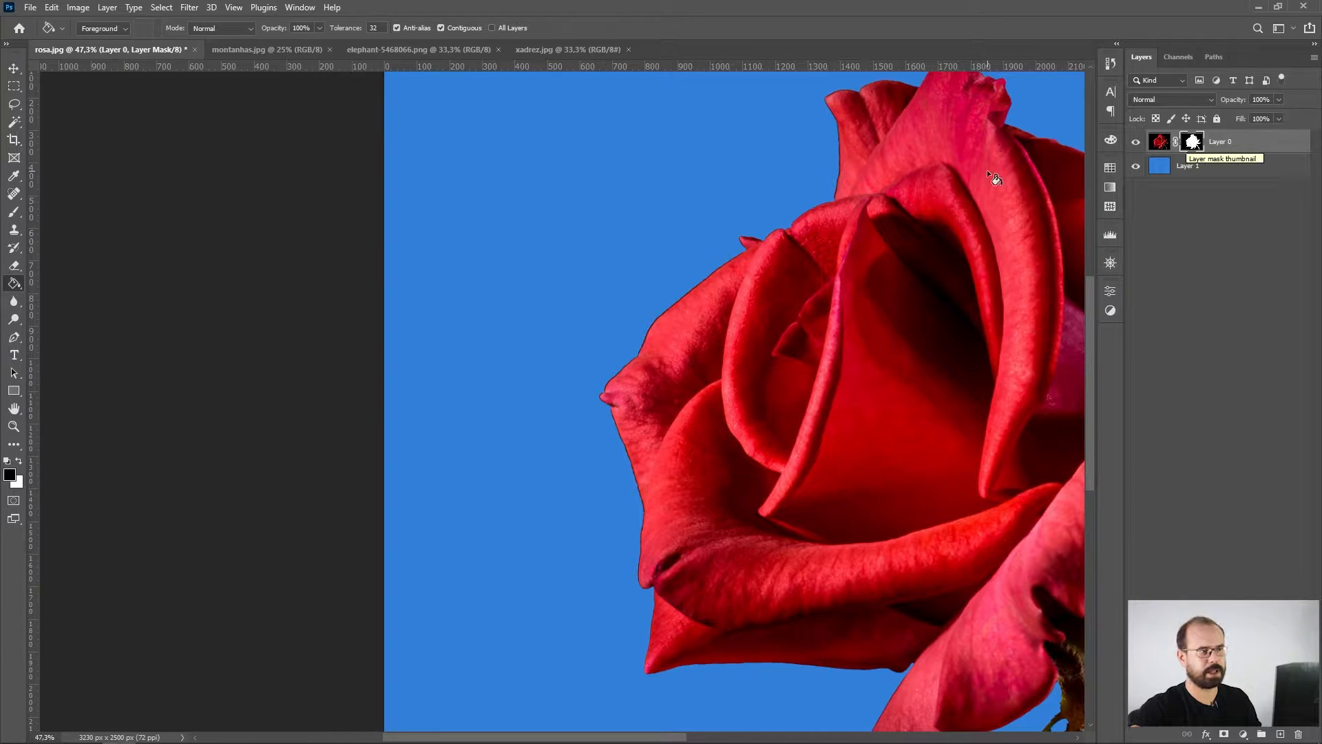
{"action": "left_click_drag", "start_coordinate": [744, 236], "coordinate": [974, 312]}
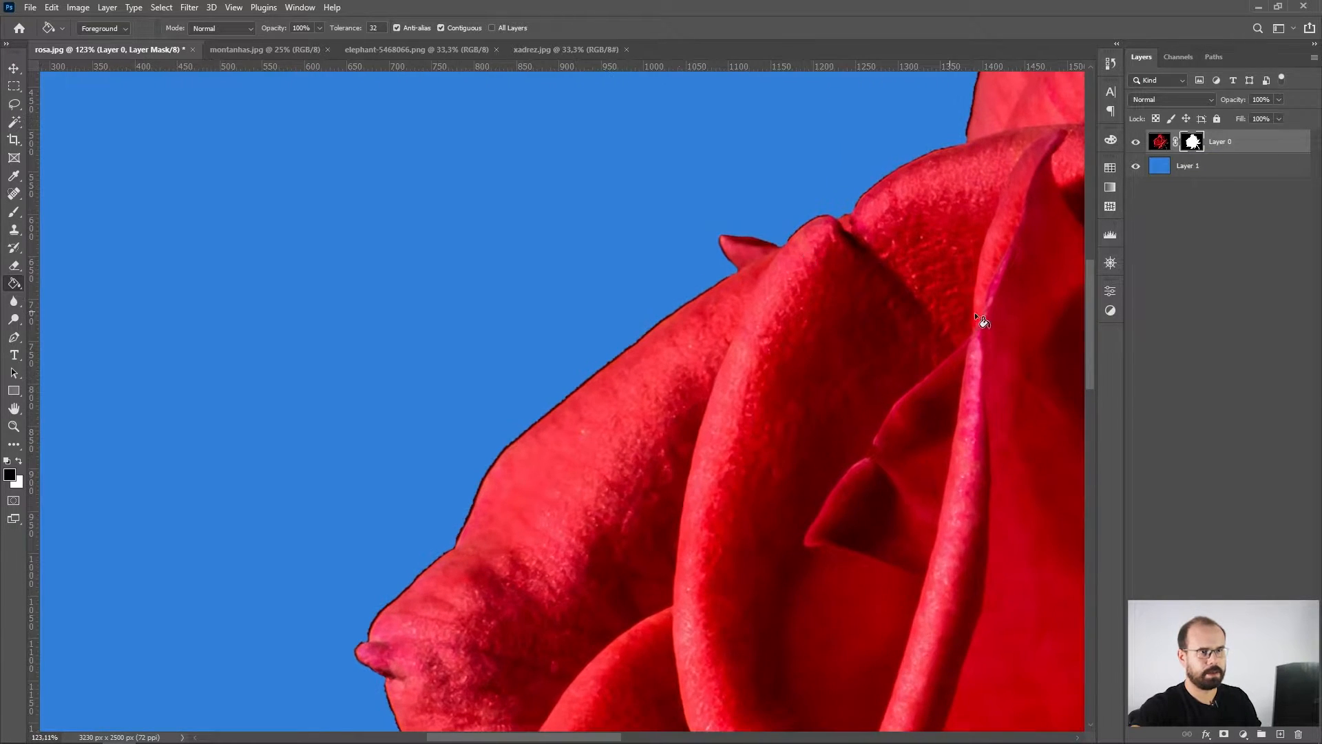
{"action": "double_click", "coordinate": [1197, 144]}
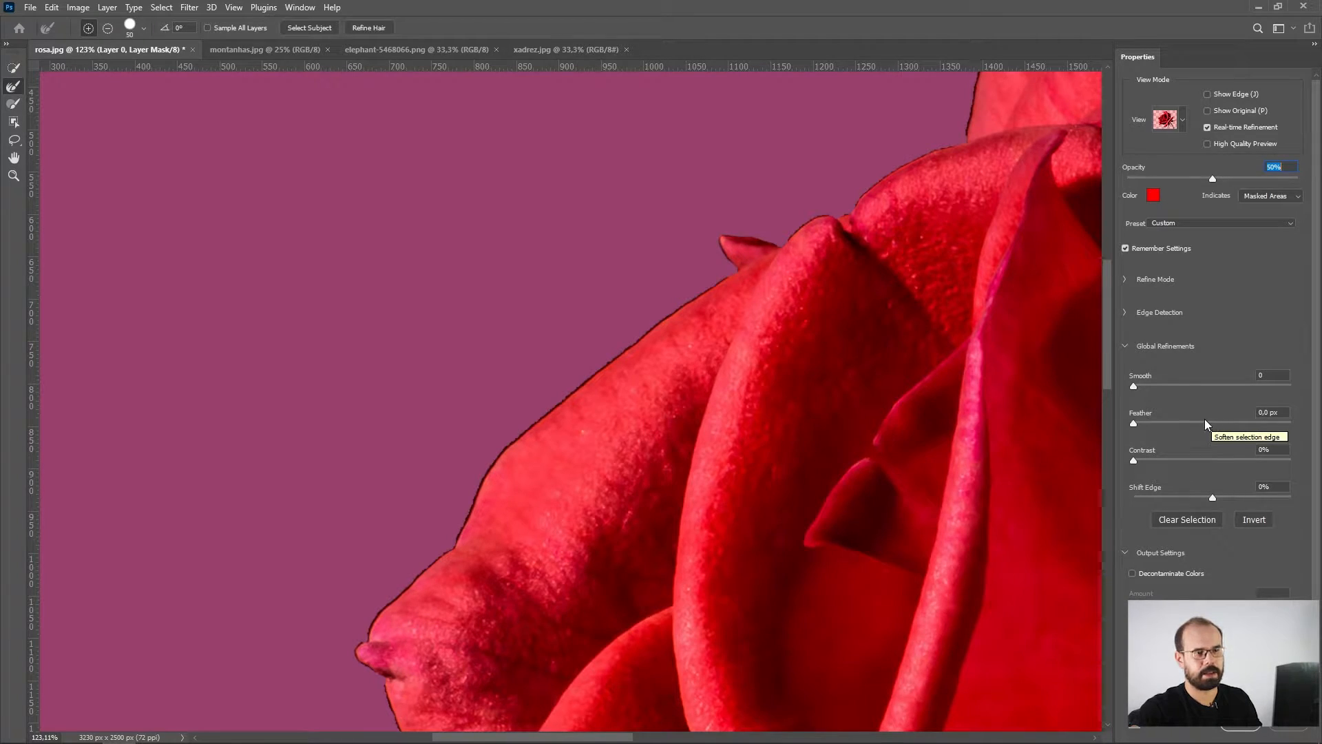
{"action": "left_click_drag", "start_coordinate": [616, 383], "coordinate": [698, 399]}
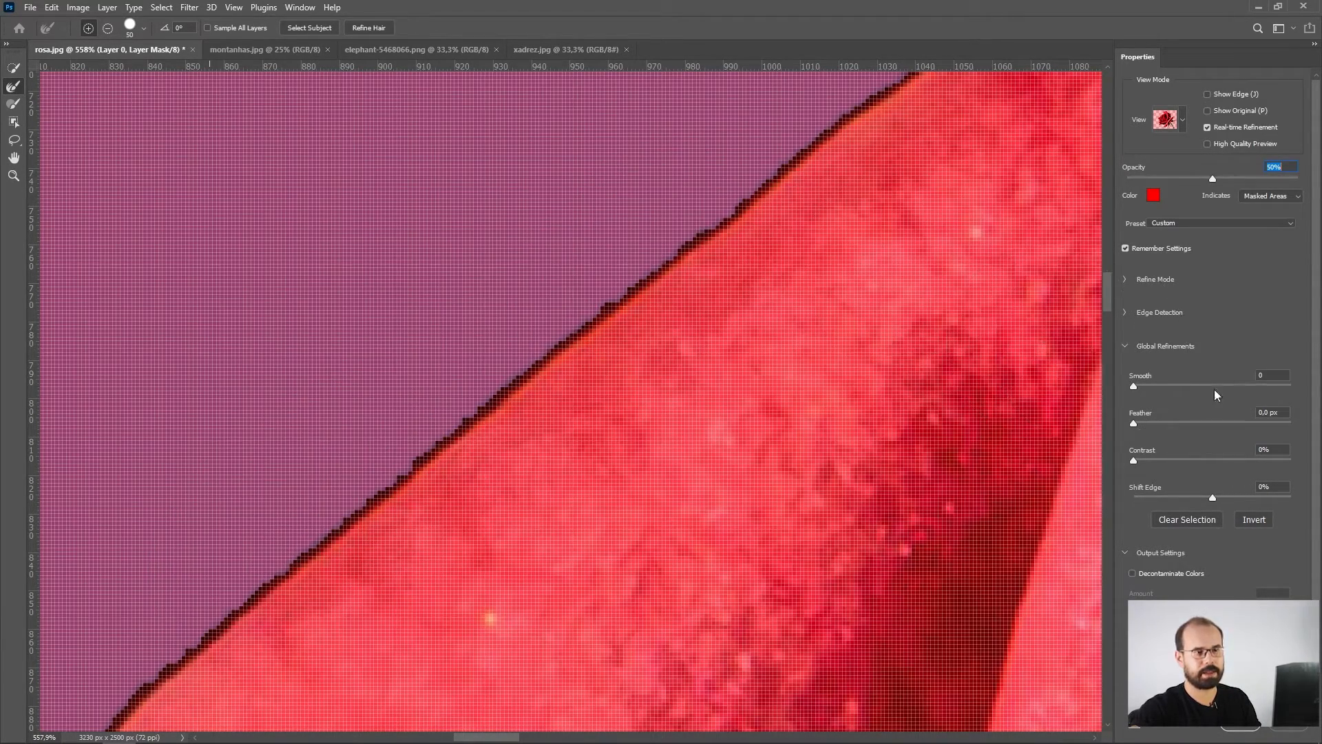
{"action": "left_click_drag", "start_coordinate": [1142, 387], "coordinate": [1188, 391]}
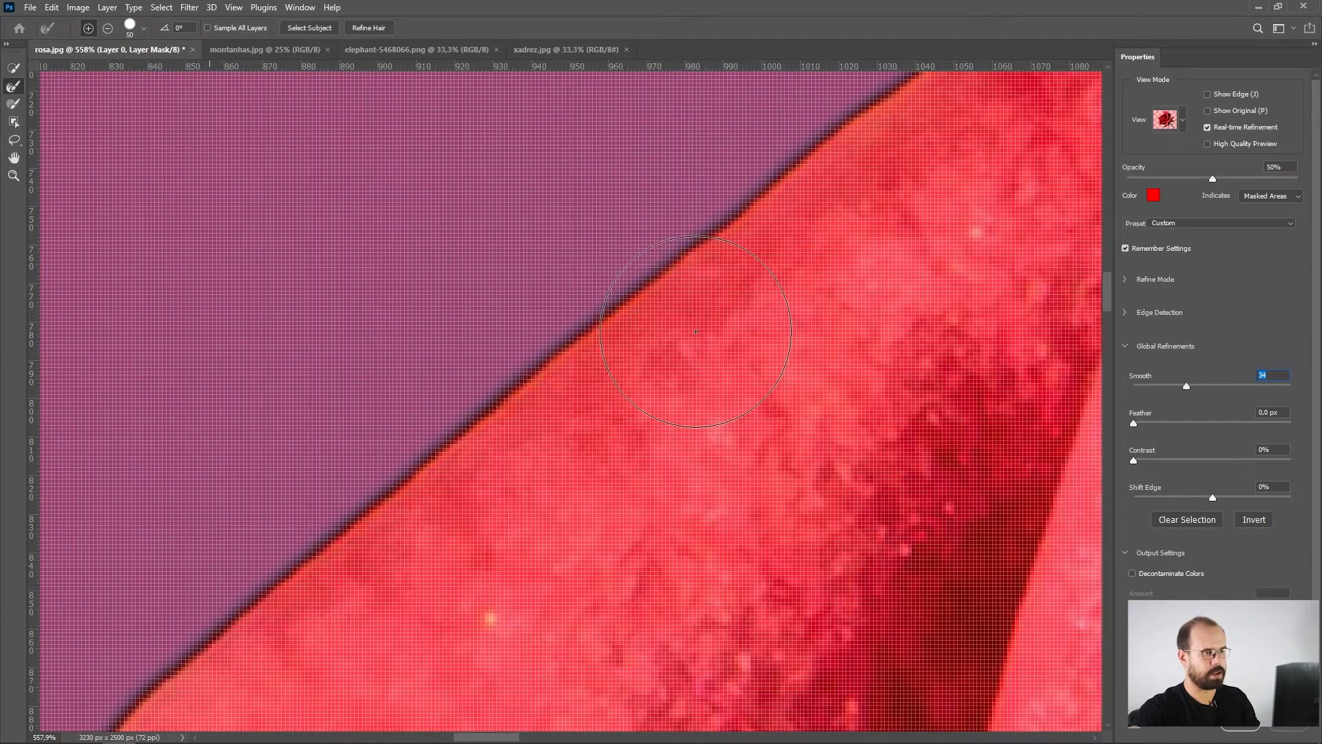
Step: Compare the rose edge with Smooth at 0, restore Smooth to 34, and set Feather to 4.9 px
{"action": "left_click_drag", "start_coordinate": [1180, 383], "coordinate": [1134, 390]}
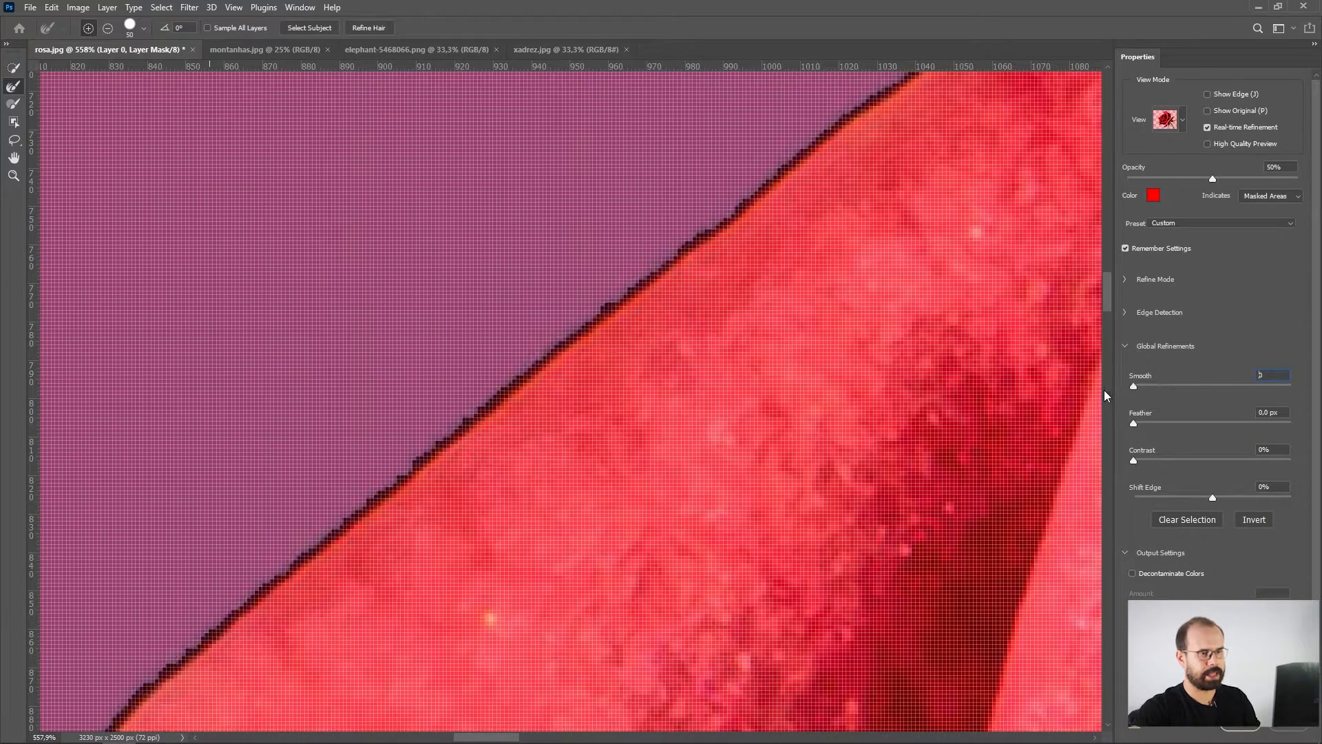
{"action": "left_click_drag", "start_coordinate": [1135, 386], "coordinate": [1188, 386]}
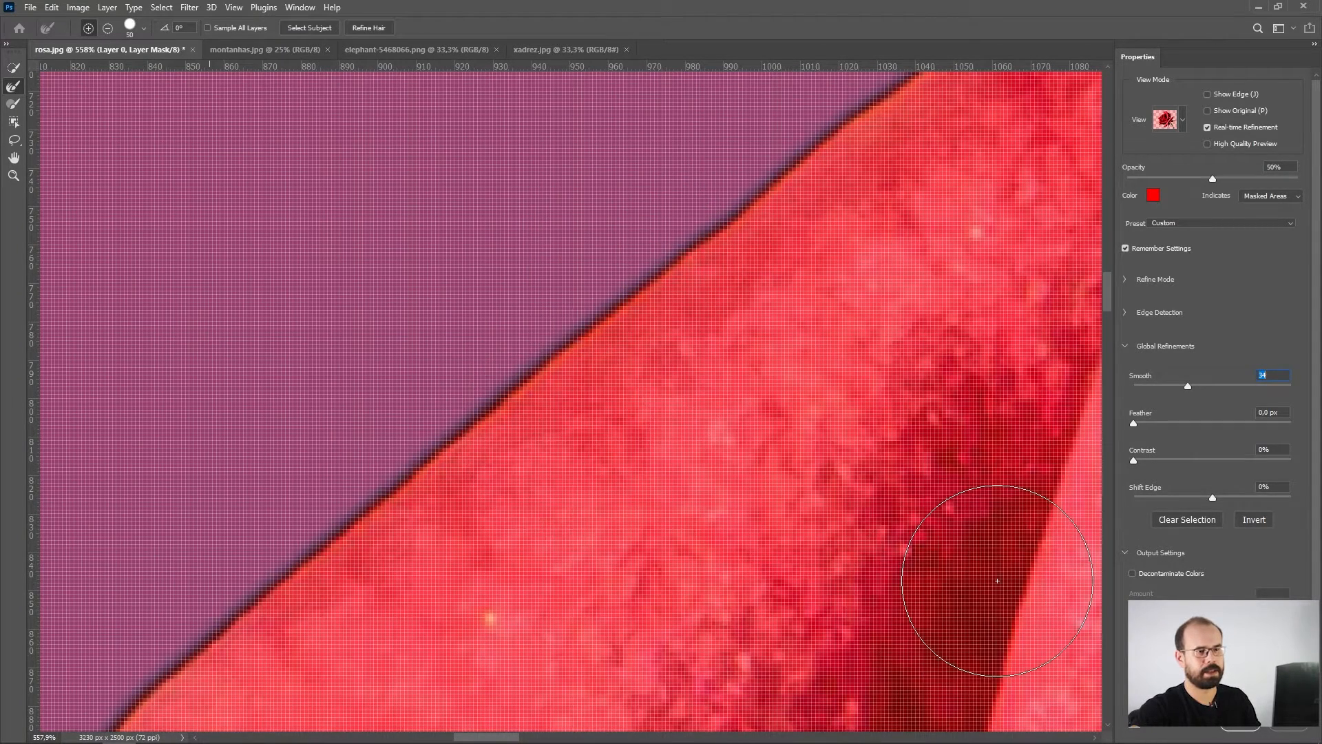
{"action": "left_click", "coordinate": [1163, 424]}
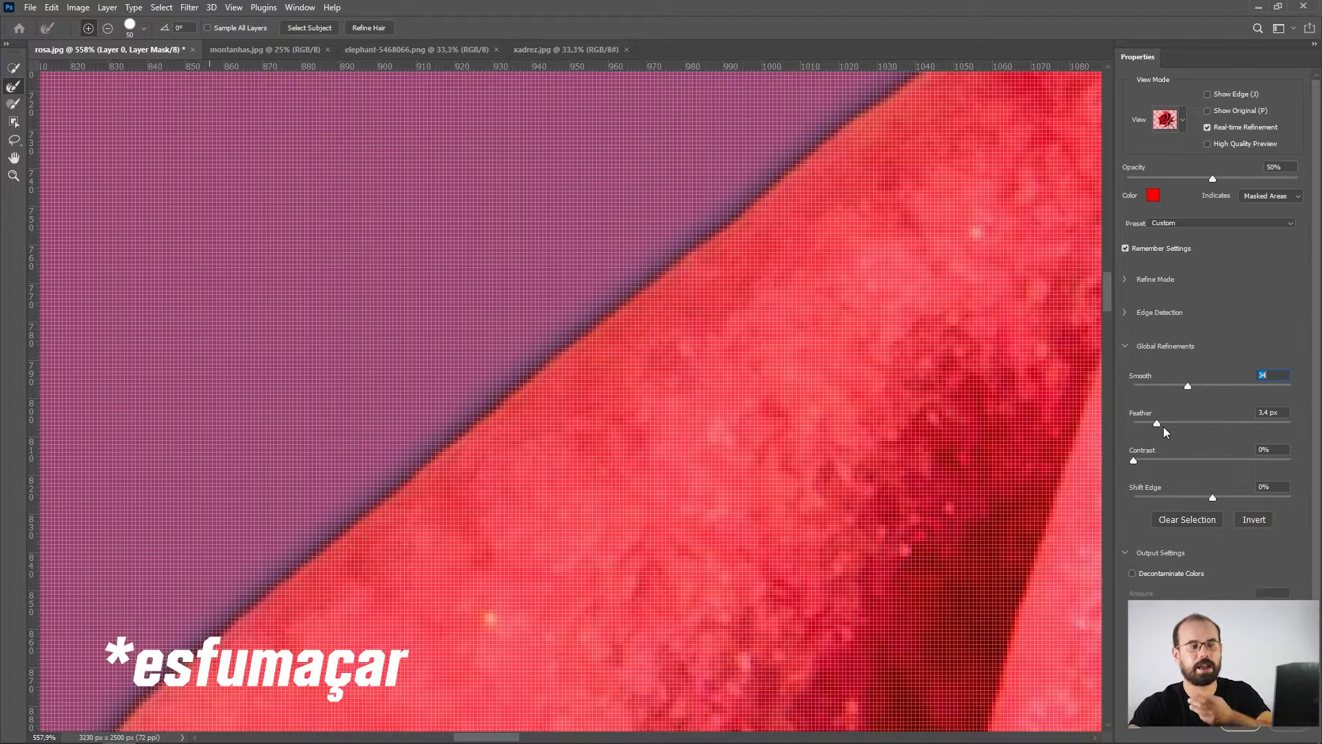
{"action": "left_click_drag", "start_coordinate": [1164, 427], "coordinate": [1164, 427]}
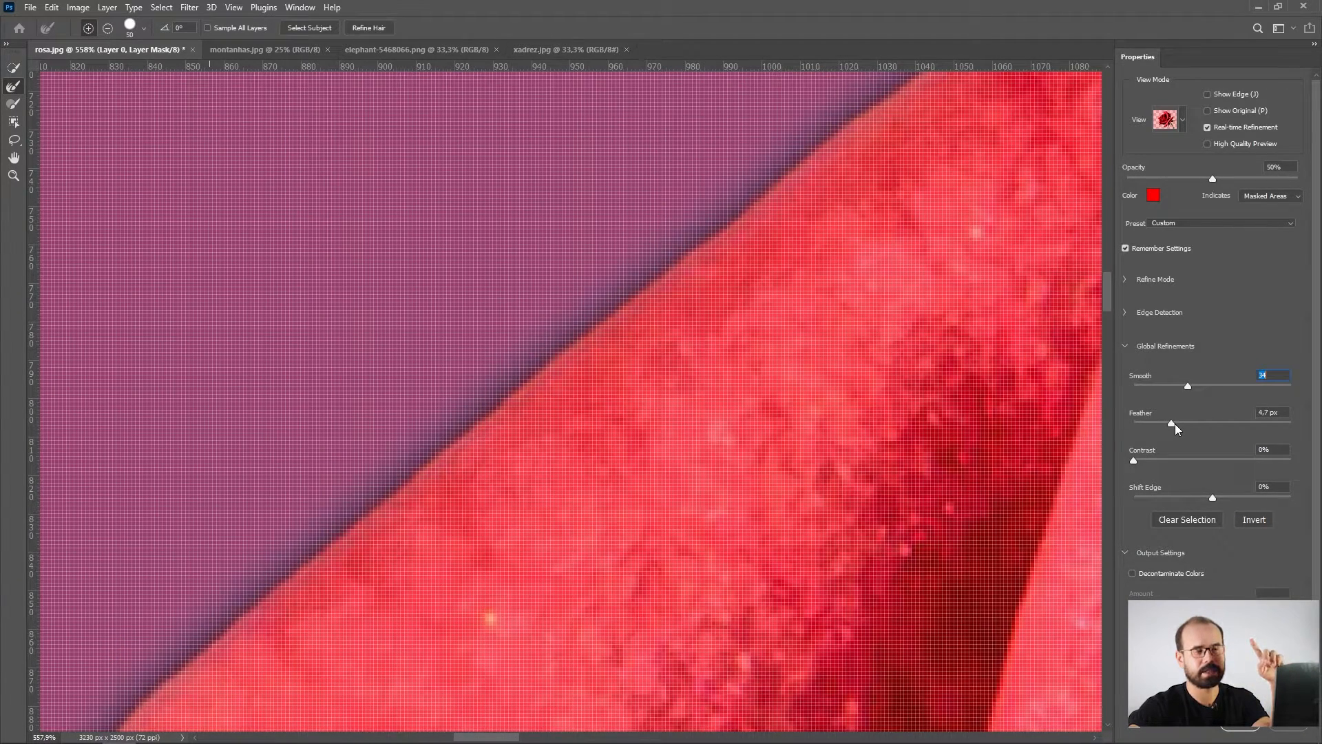
{"action": "key", "text": "Tab"}
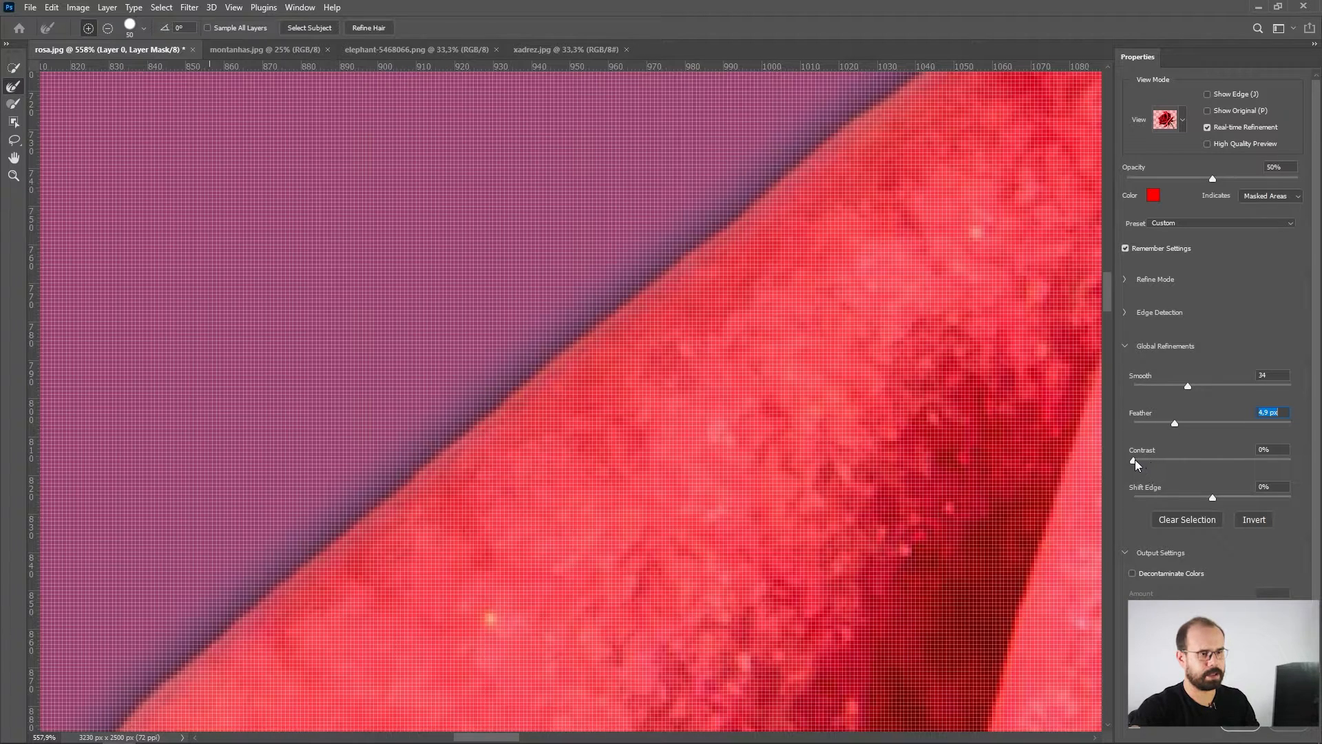
Step: Set Contrast to 65% and Shift Edge to -24% in the mask's Global Refinements
{"action": "left_click_drag", "start_coordinate": [1135, 461], "coordinate": [1237, 457]}
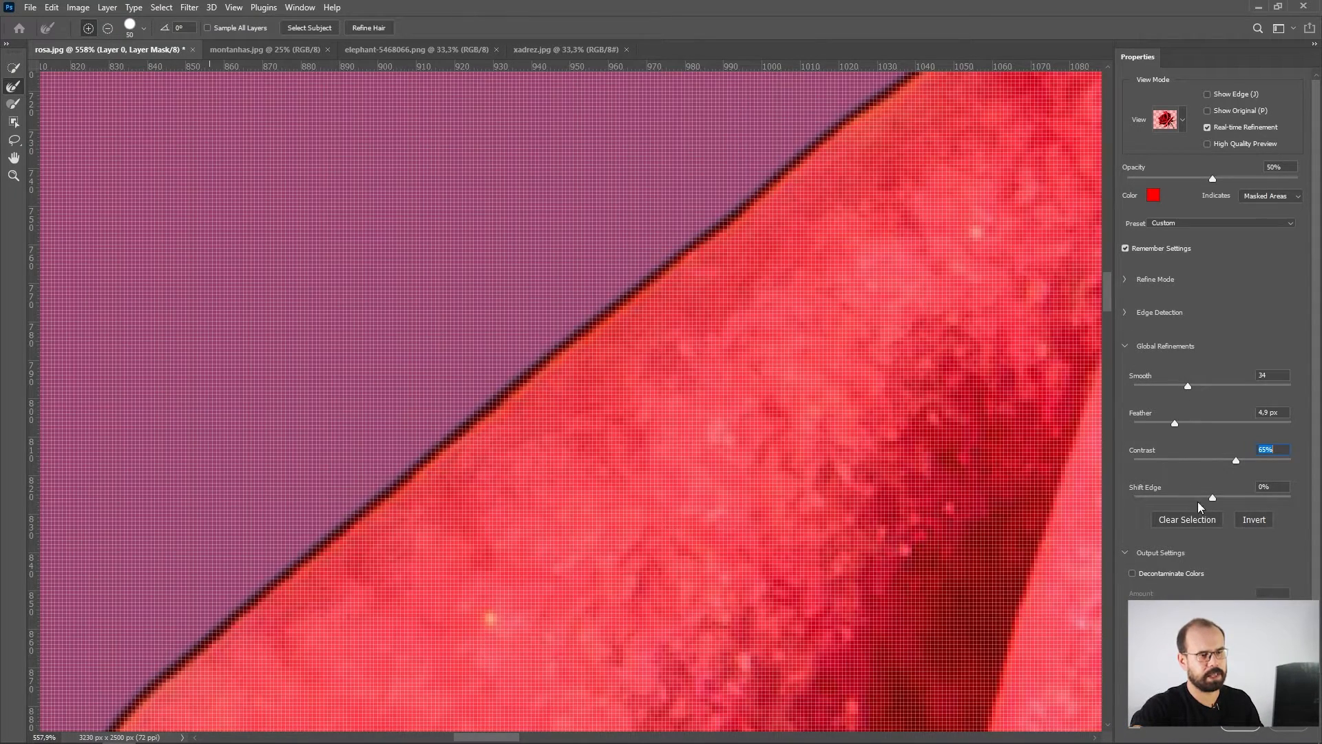
{"action": "left_click_drag", "start_coordinate": [1213, 497], "coordinate": [1211, 498]}
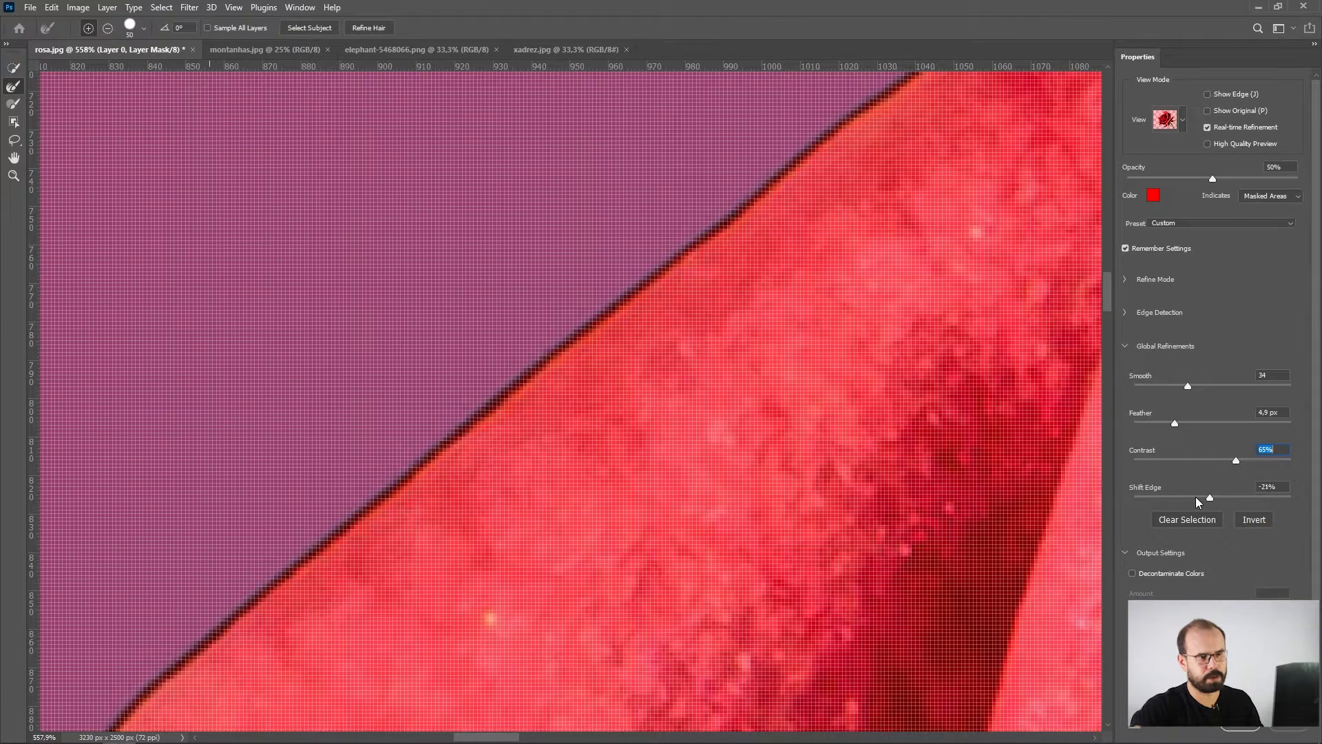
{"action": "left_click", "coordinate": [1194, 497]}
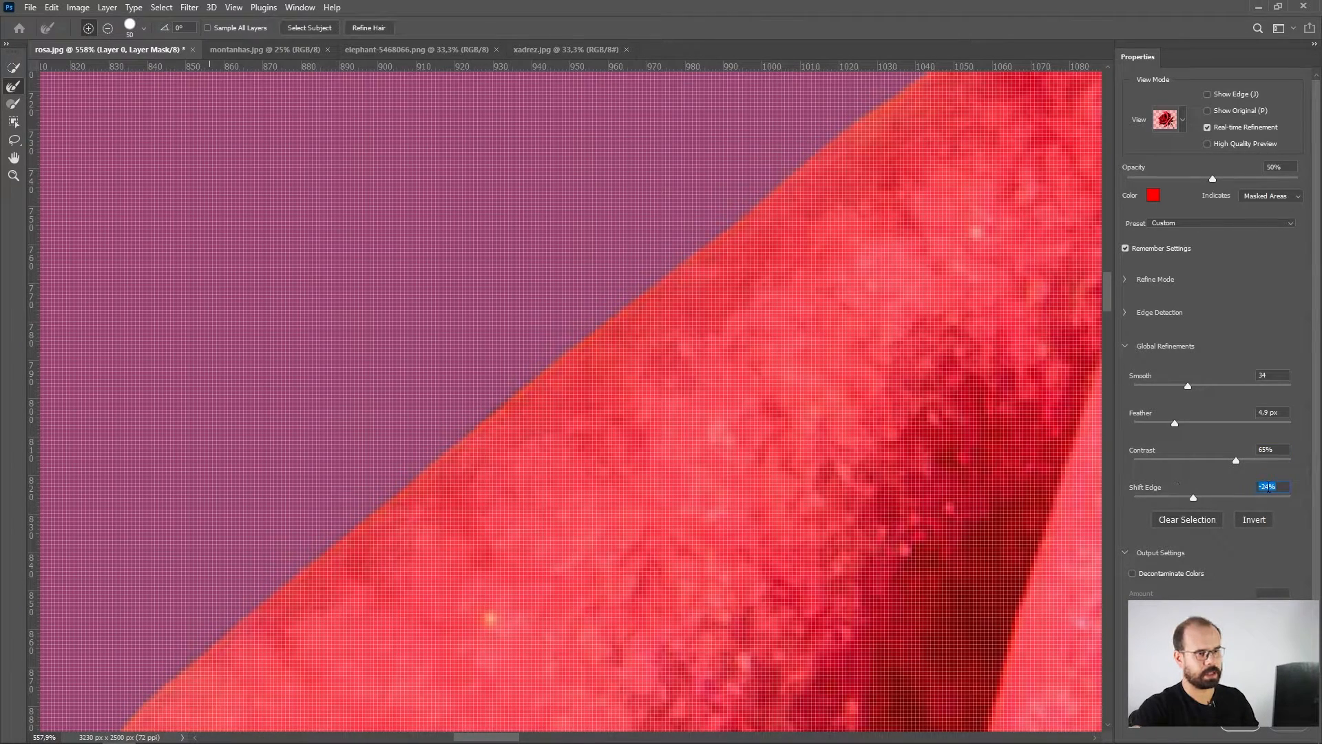
Step: Try a Shift Edge of +22% to expand the mask edge, and set it to -22% to contract it
{"action": "type", "text": "22"}
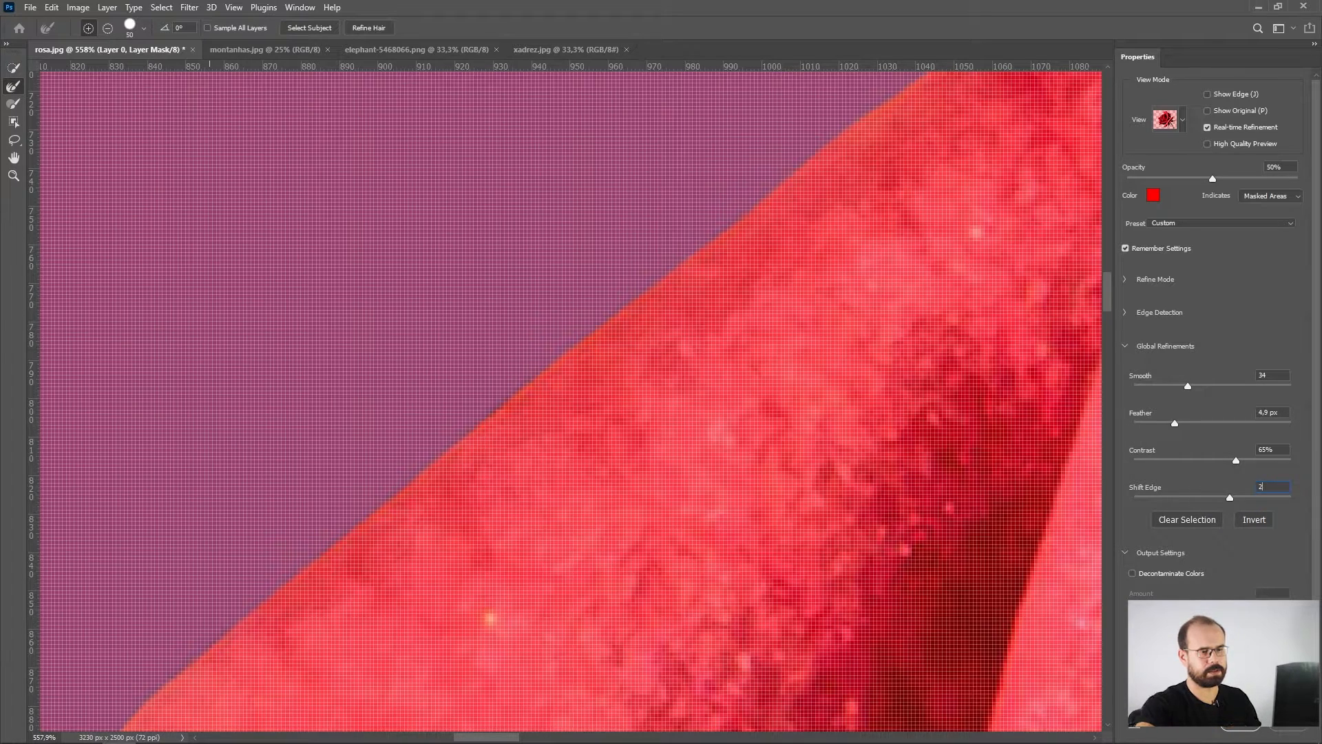
{"action": "type", "text": "2"}
{"action": "key", "text": "Return"}
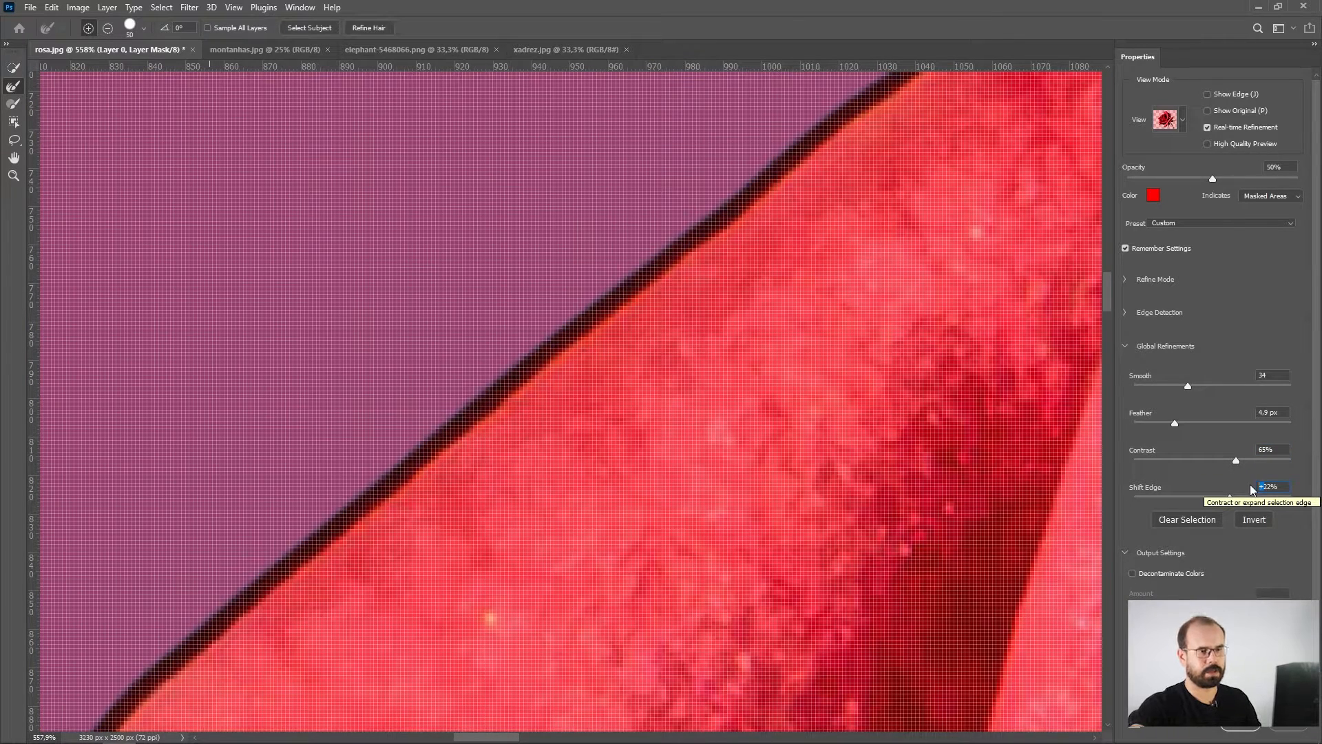
{"action": "type", "text": "-"}
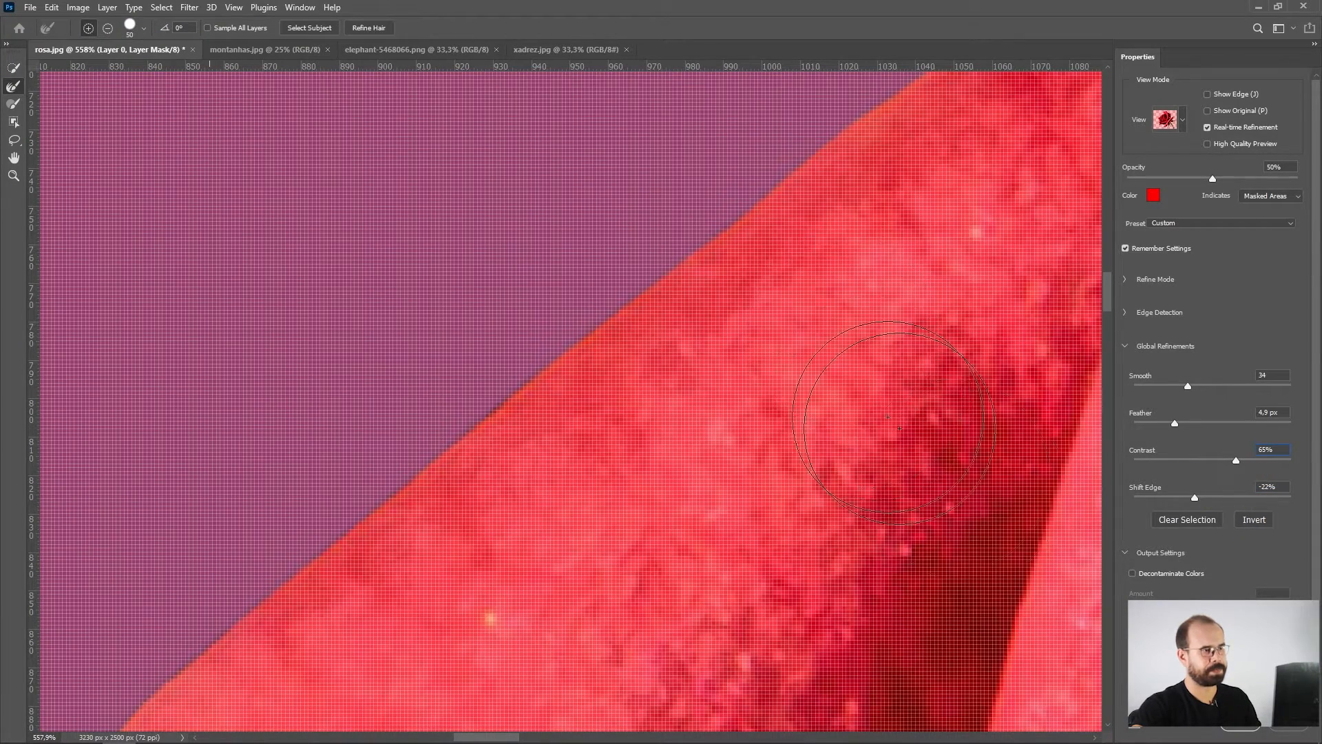
{"action": "left_click_drag", "start_coordinate": [840, 379], "coordinate": [687, 391]}
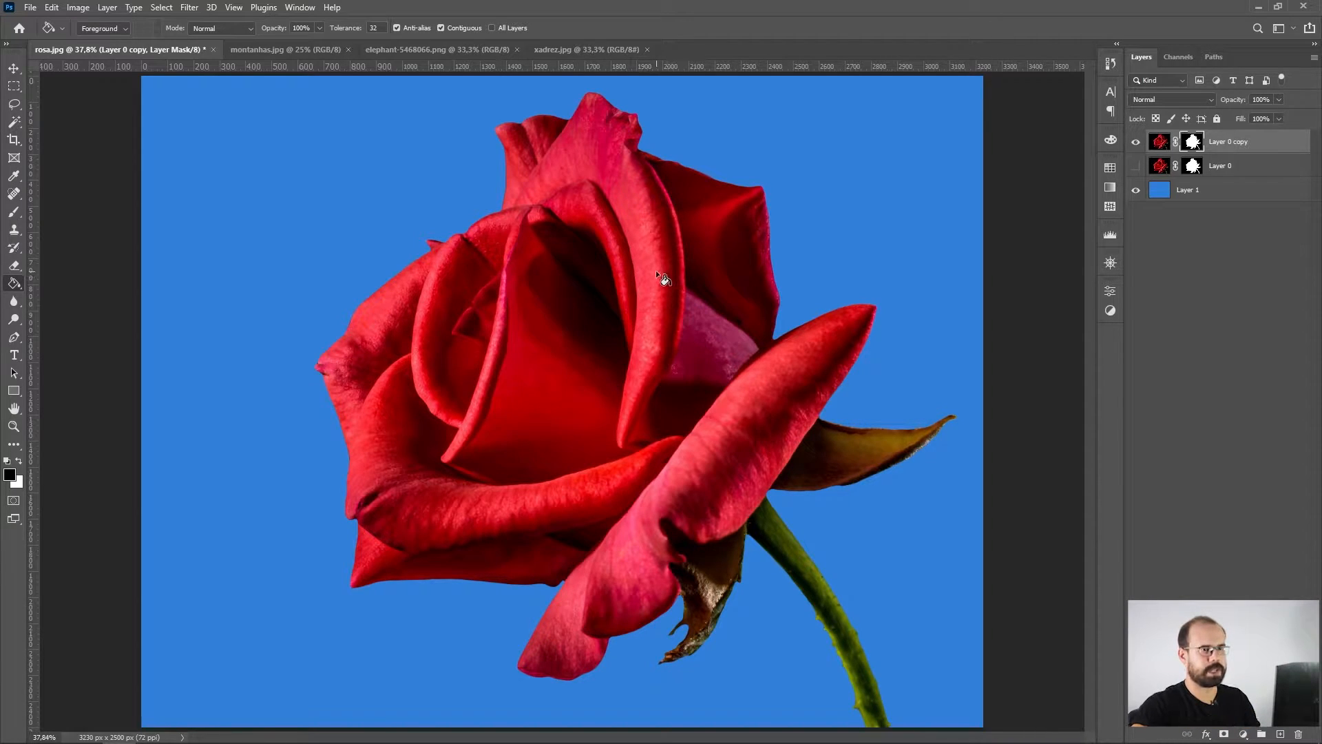
Step: Hide Layer 0 copy, show Layer 0, and delete Layer 0's mask without applying it
{"action": "left_click", "coordinate": [1136, 141]}
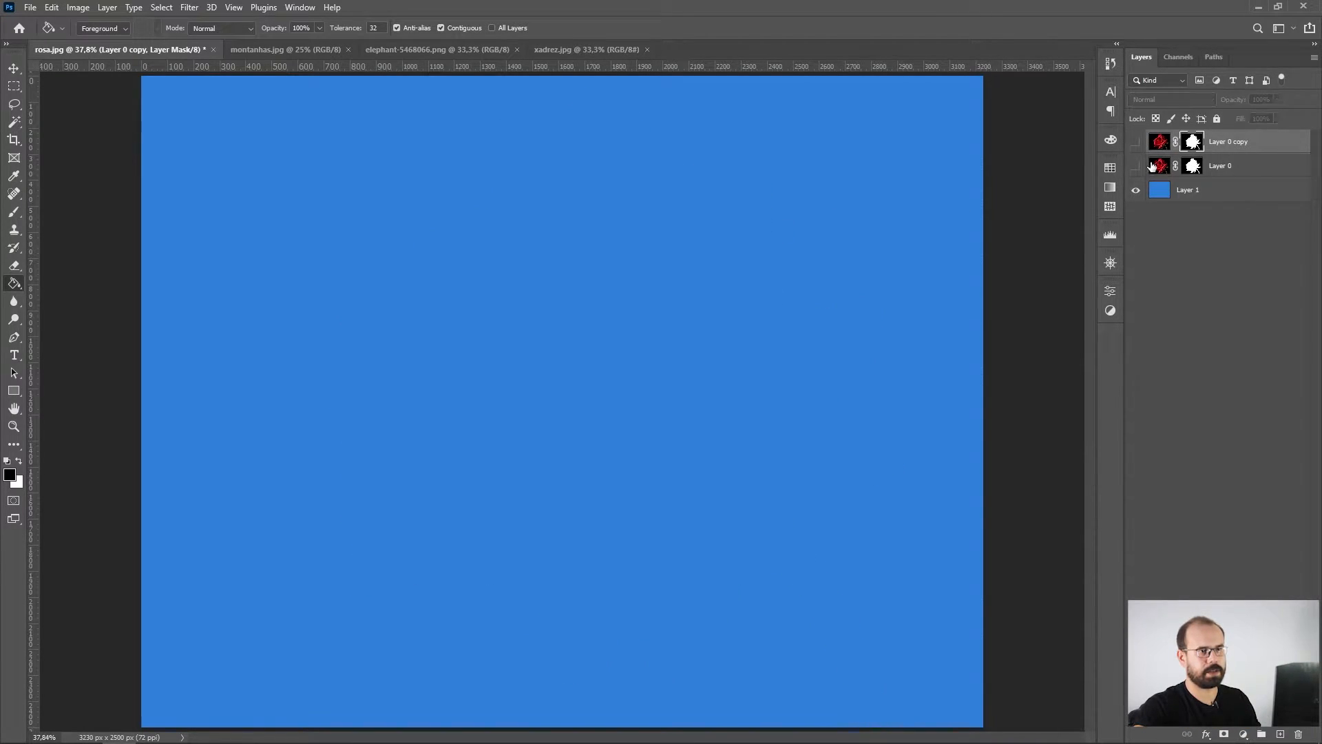
{"action": "left_click", "coordinate": [1136, 165]}
{"action": "left_click_drag", "start_coordinate": [1193, 169], "coordinate": [1303, 739]}
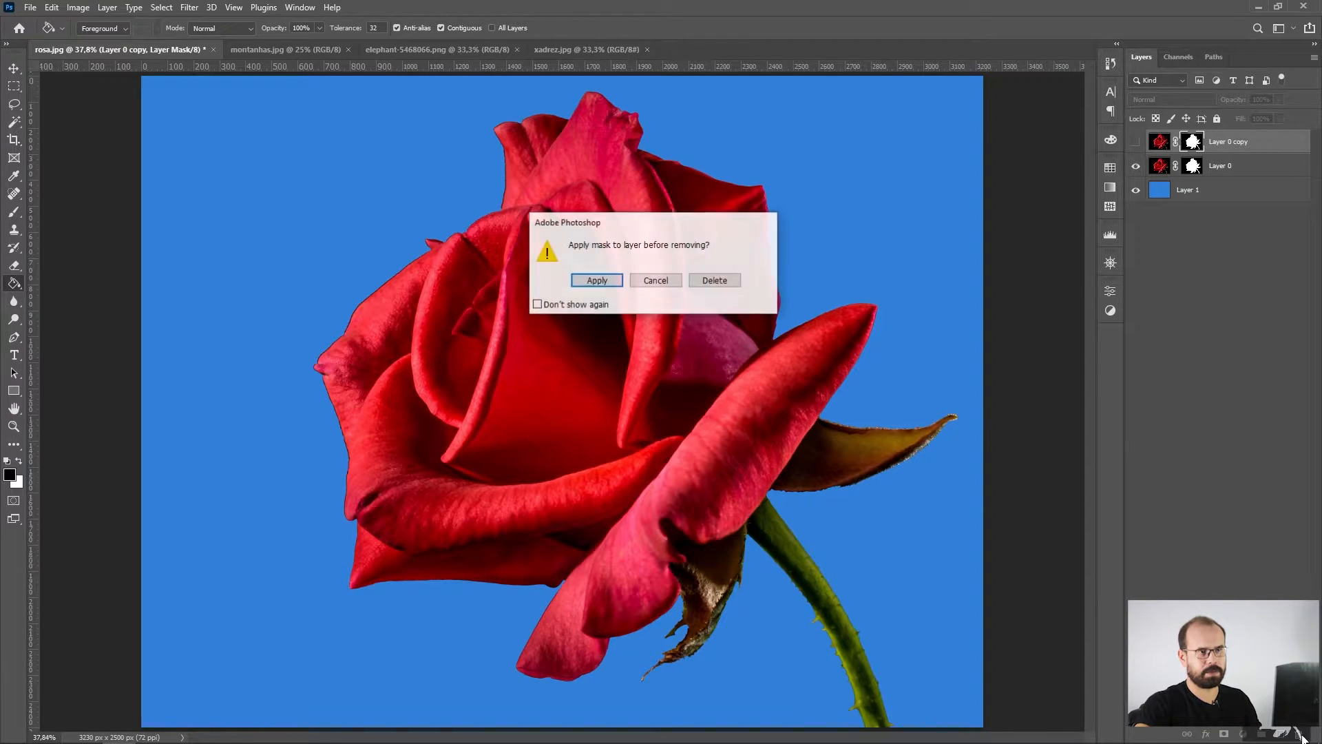
{"action": "left_click", "coordinate": [710, 282]}
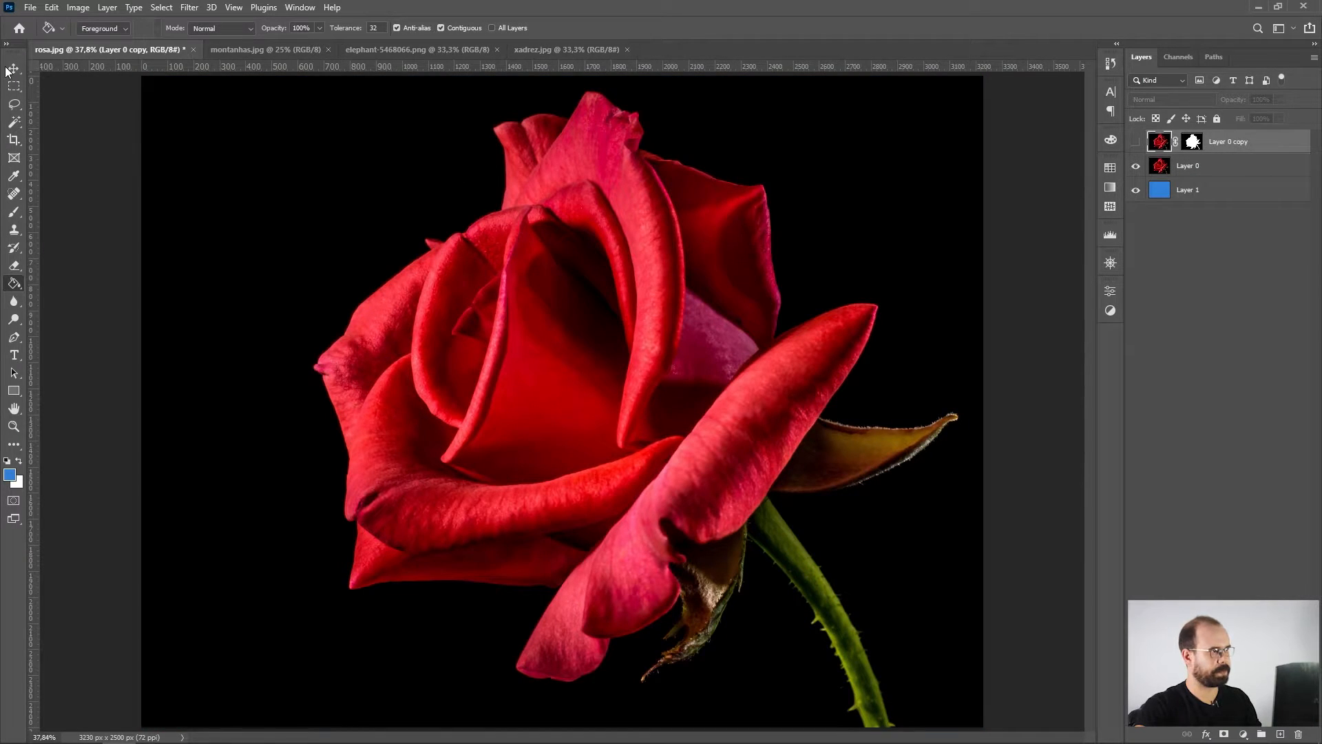
Step: Select the black background of Layer 0 using the Magic Wand tool with Contiguous enabled
{"action": "left_click", "coordinate": [12, 69]}
{"action": "left_click", "coordinate": [1211, 171]}
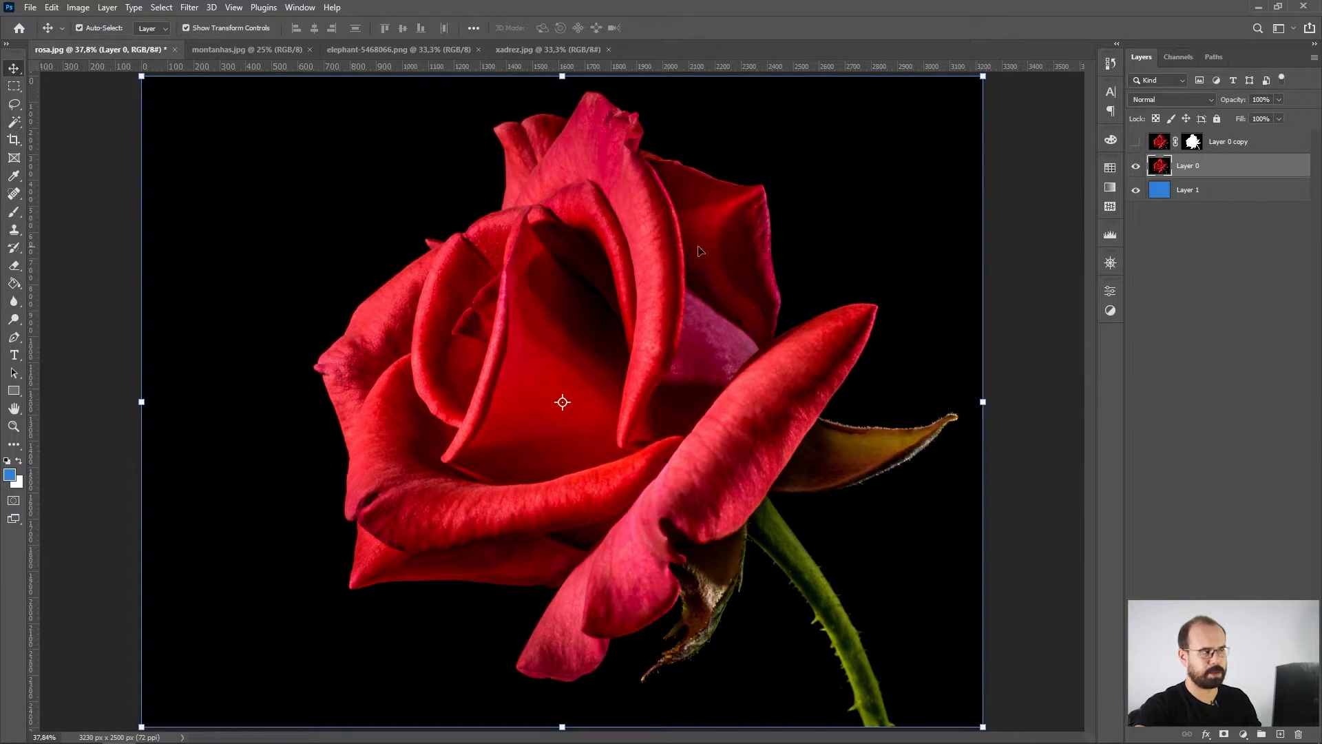
{"action": "left_click", "coordinate": [15, 122]}
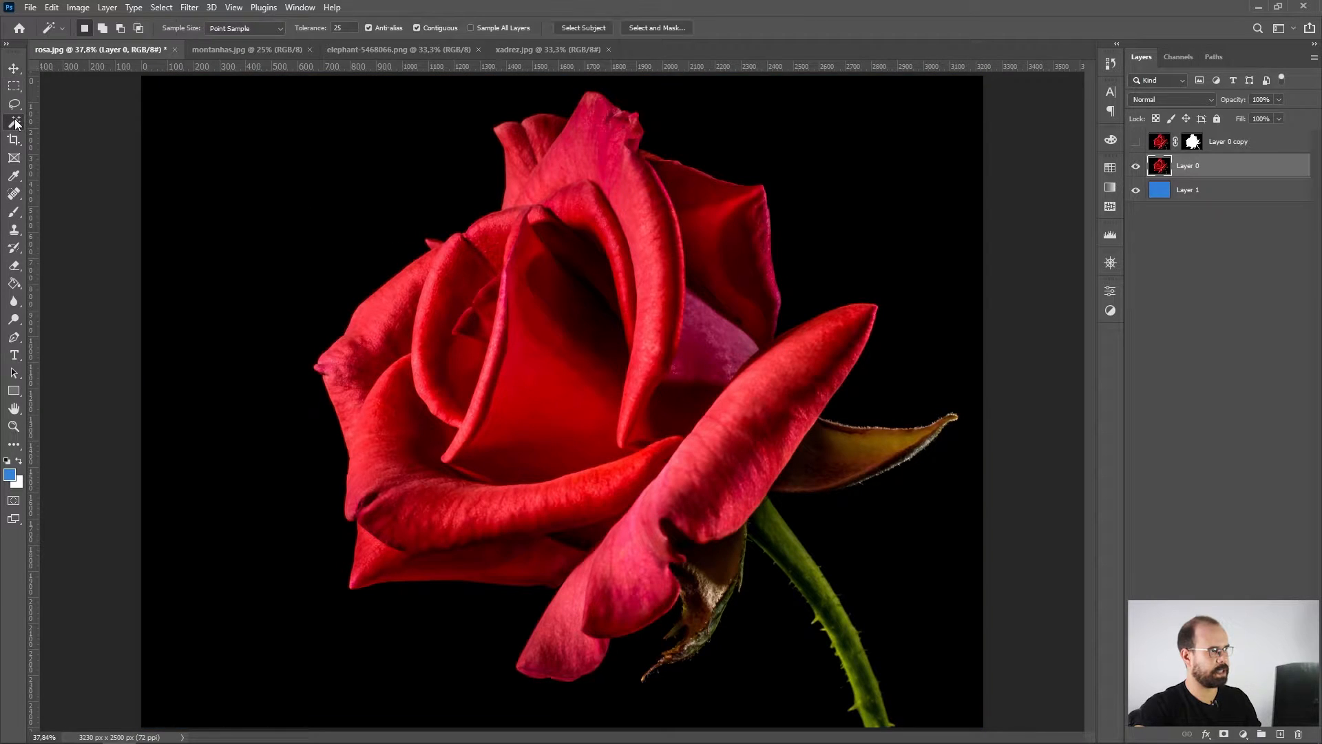
{"action": "left_click", "coordinate": [416, 27]}
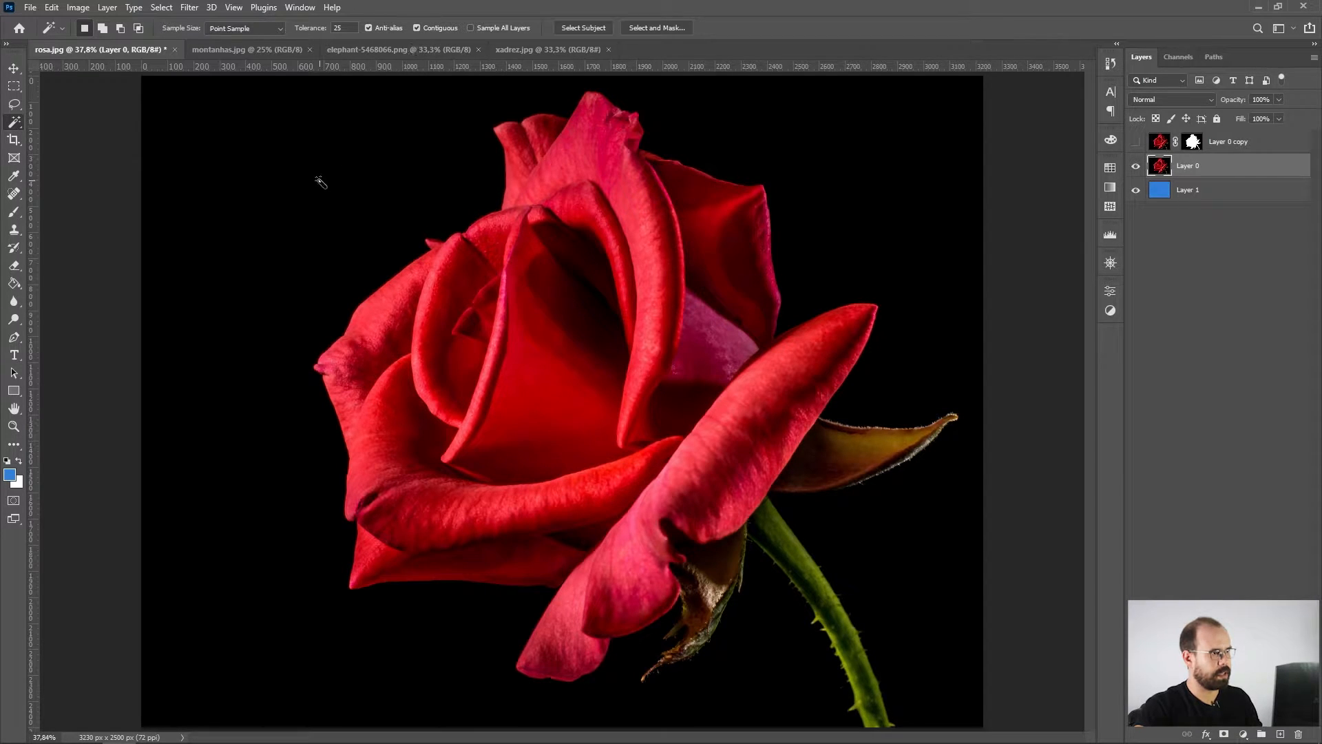
{"action": "left_click", "coordinate": [321, 181]}
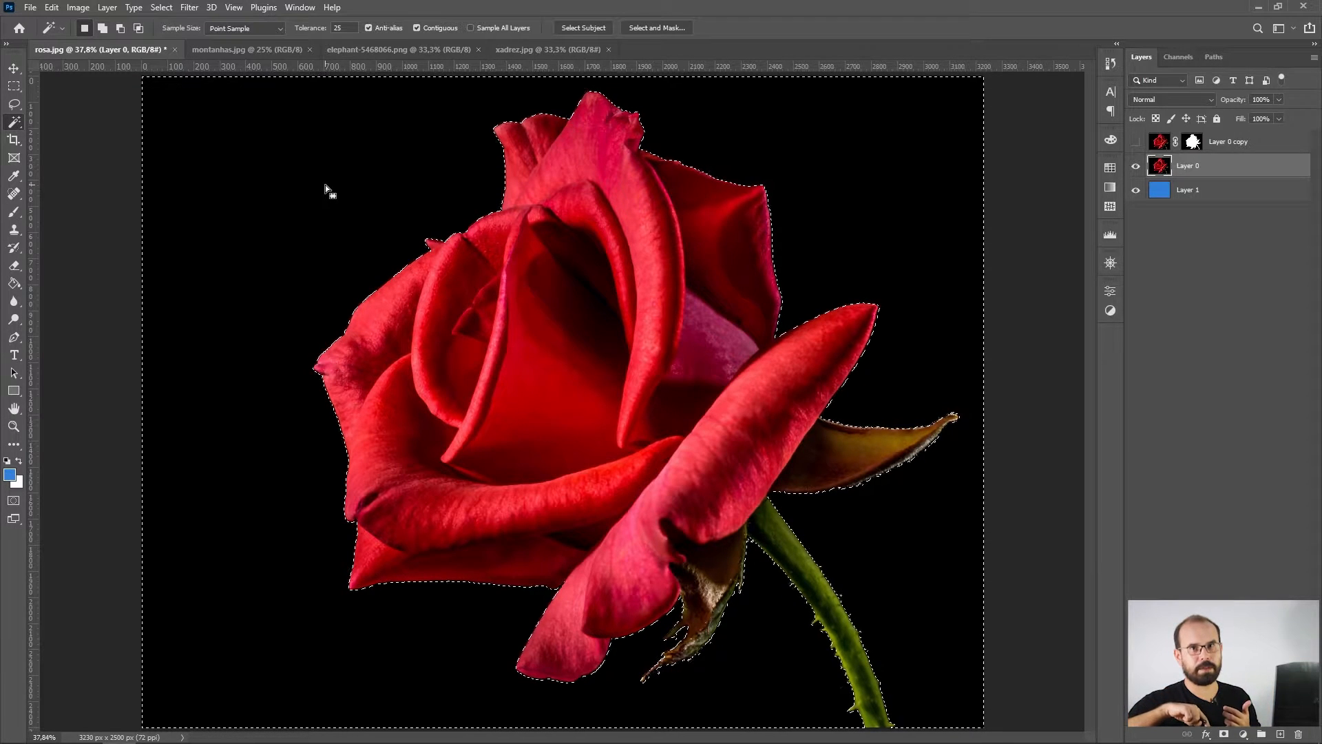
Step: Clear the selection and try selecting the black background with Contiguous disabled
{"action": "left_click", "coordinate": [417, 28]}
{"action": "key", "text": "ctrl+d"}
{"action": "left_click", "coordinate": [394, 177]}
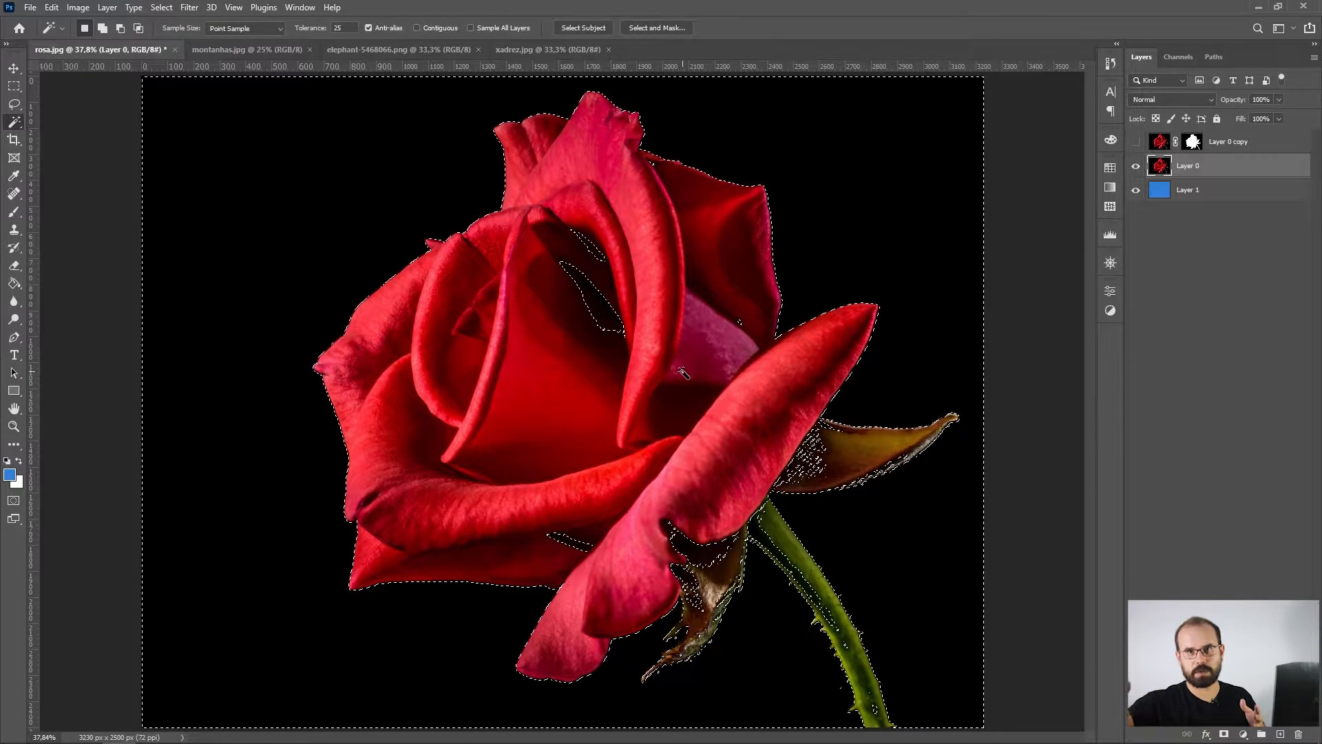
Step: Re-enable Contiguous, clear the selection, and select only the connected black background around the rose
{"action": "left_click", "coordinate": [428, 28]}
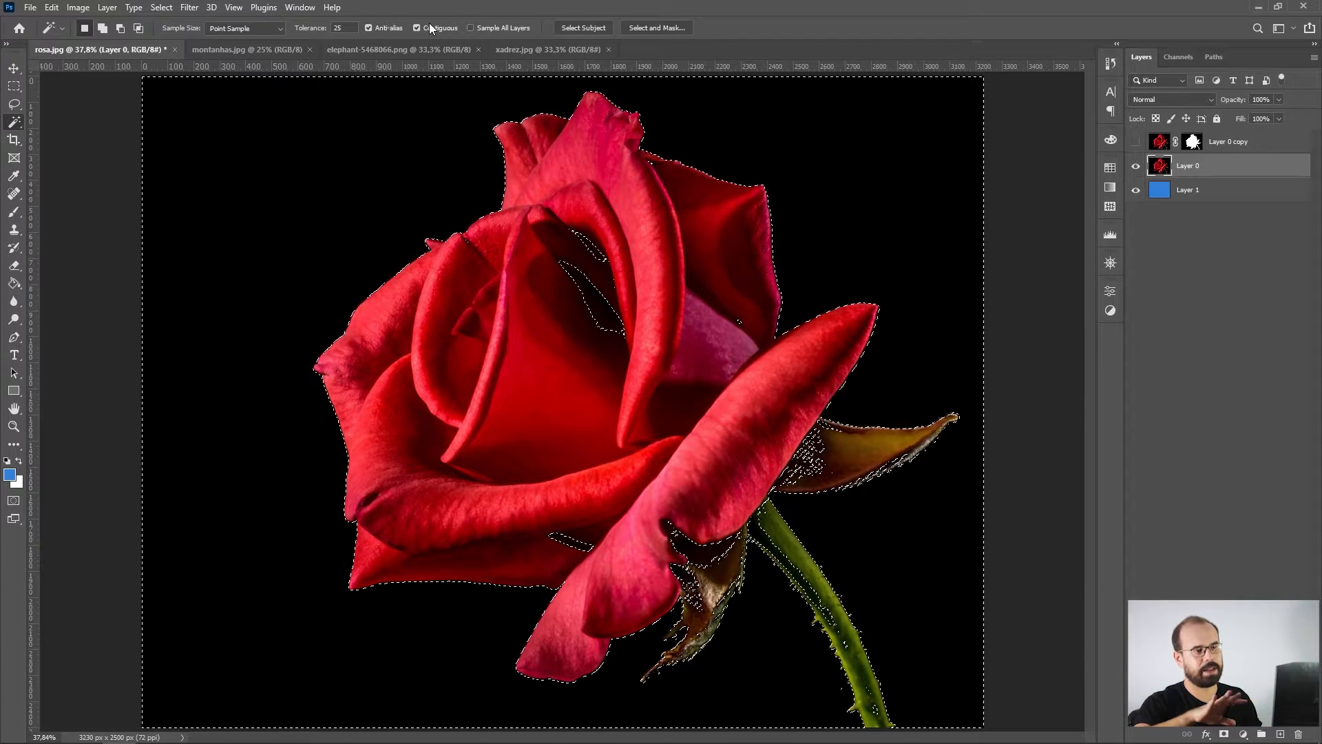
{"action": "key", "text": "ctrl+d"}
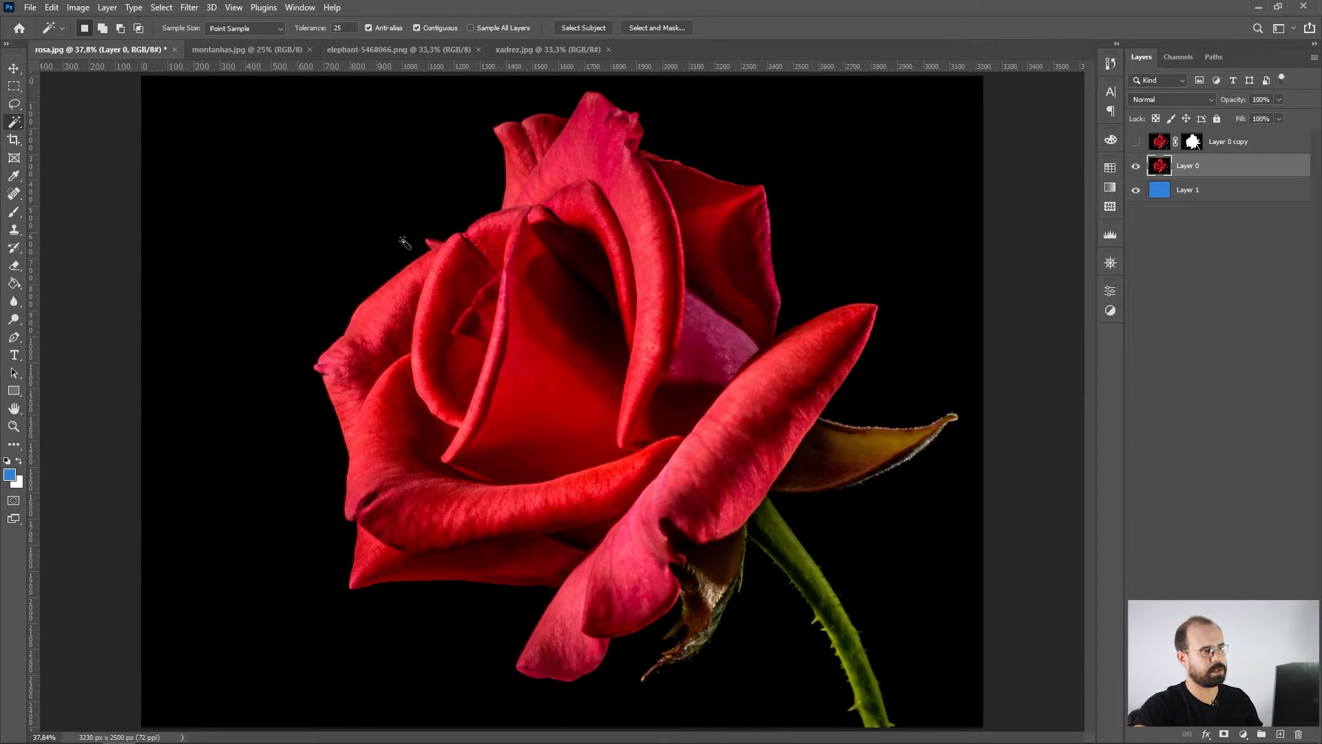
{"action": "left_click", "coordinate": [396, 160]}
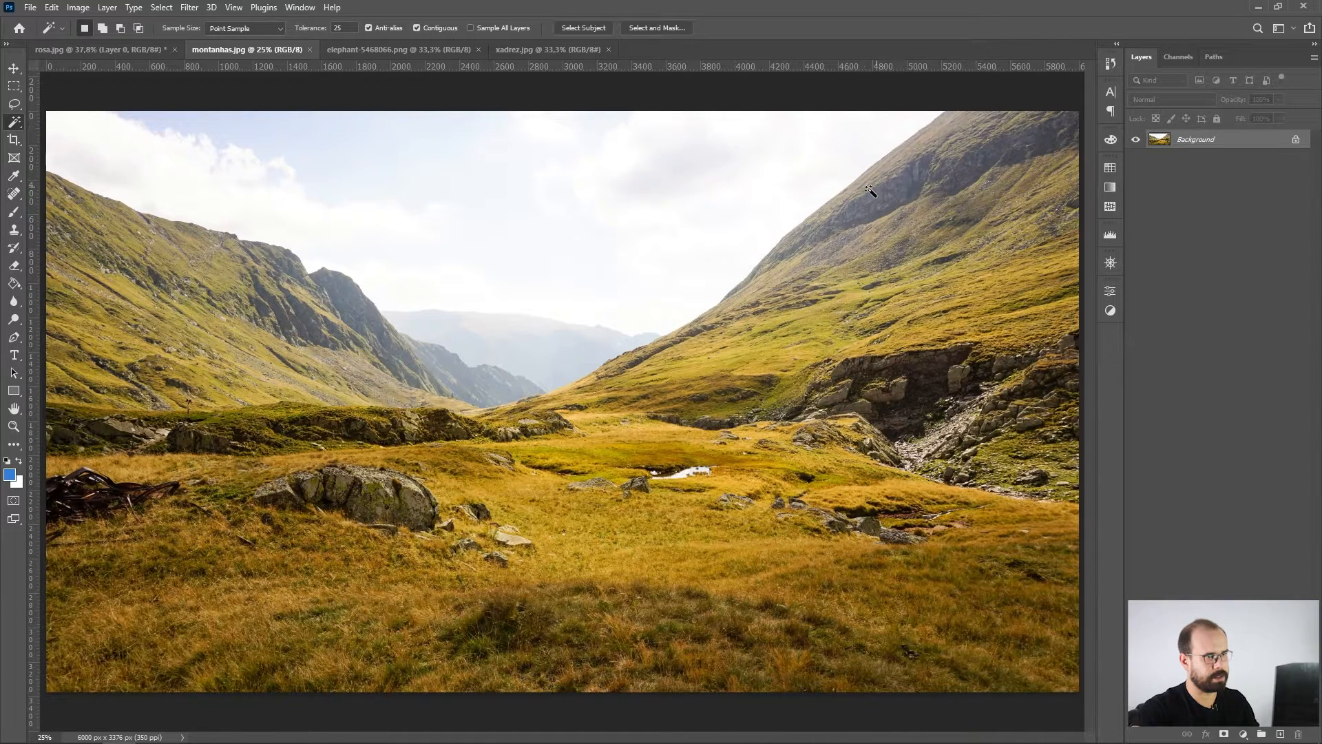
Step: In montanhas.jpg, choose the Quick Selection tool and enlarge its brush to 80 px over the slope at the photo's left edge
{"action": "right_click", "coordinate": [13, 127]}
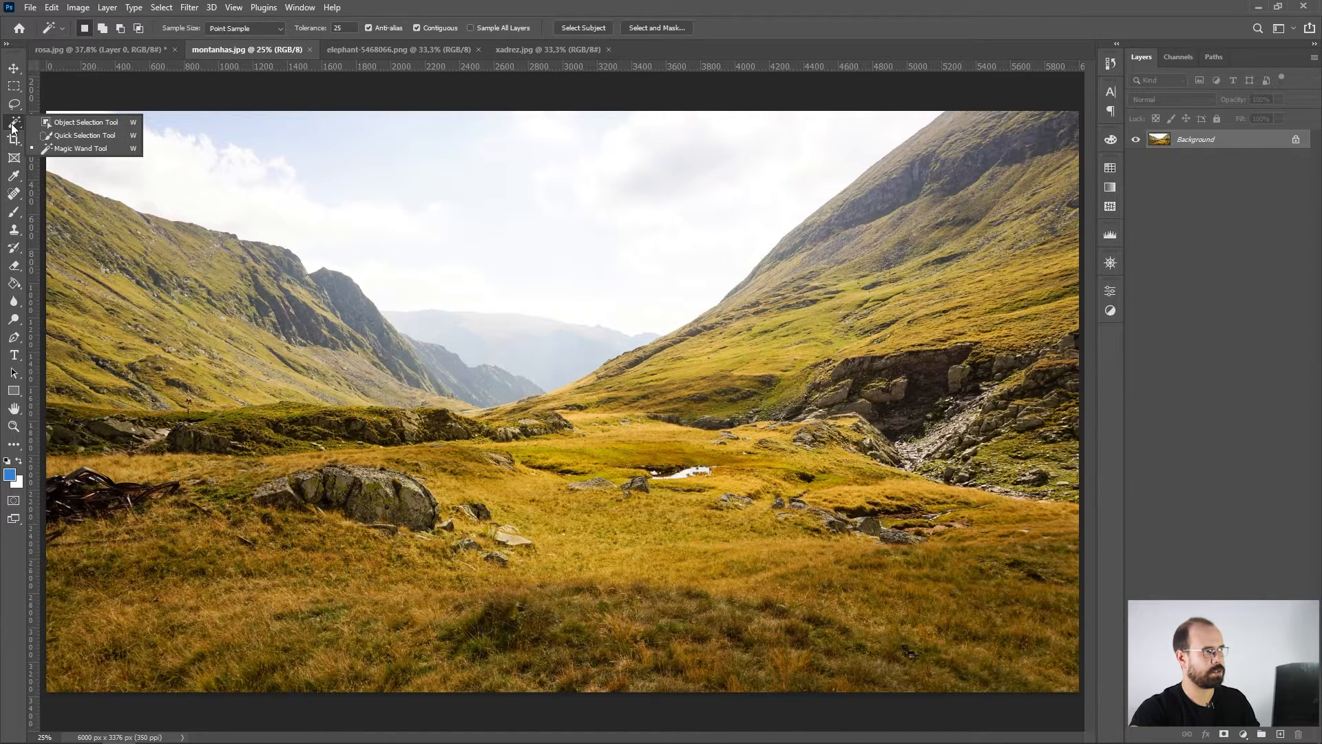
{"action": "left_click", "coordinate": [47, 136]}
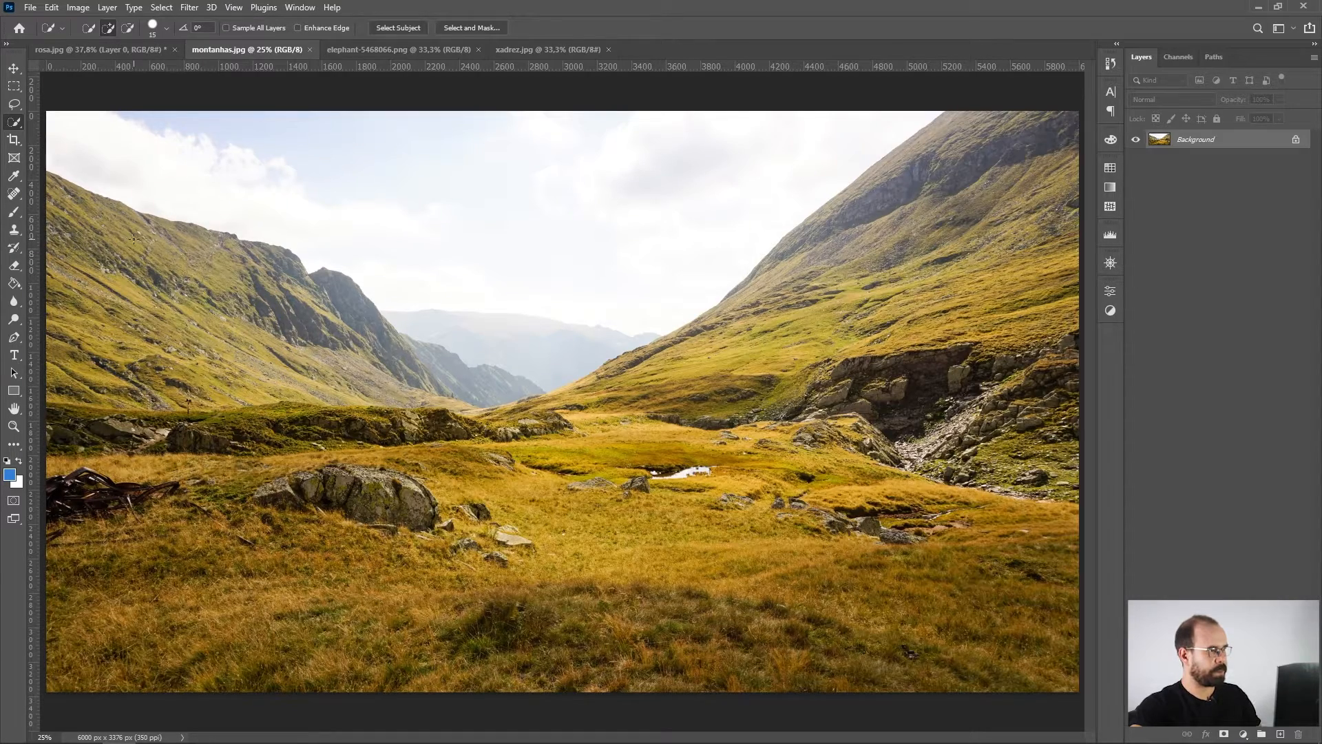
{"action": "left_click_drag", "start_coordinate": [77, 218], "coordinate": [413, 360]}
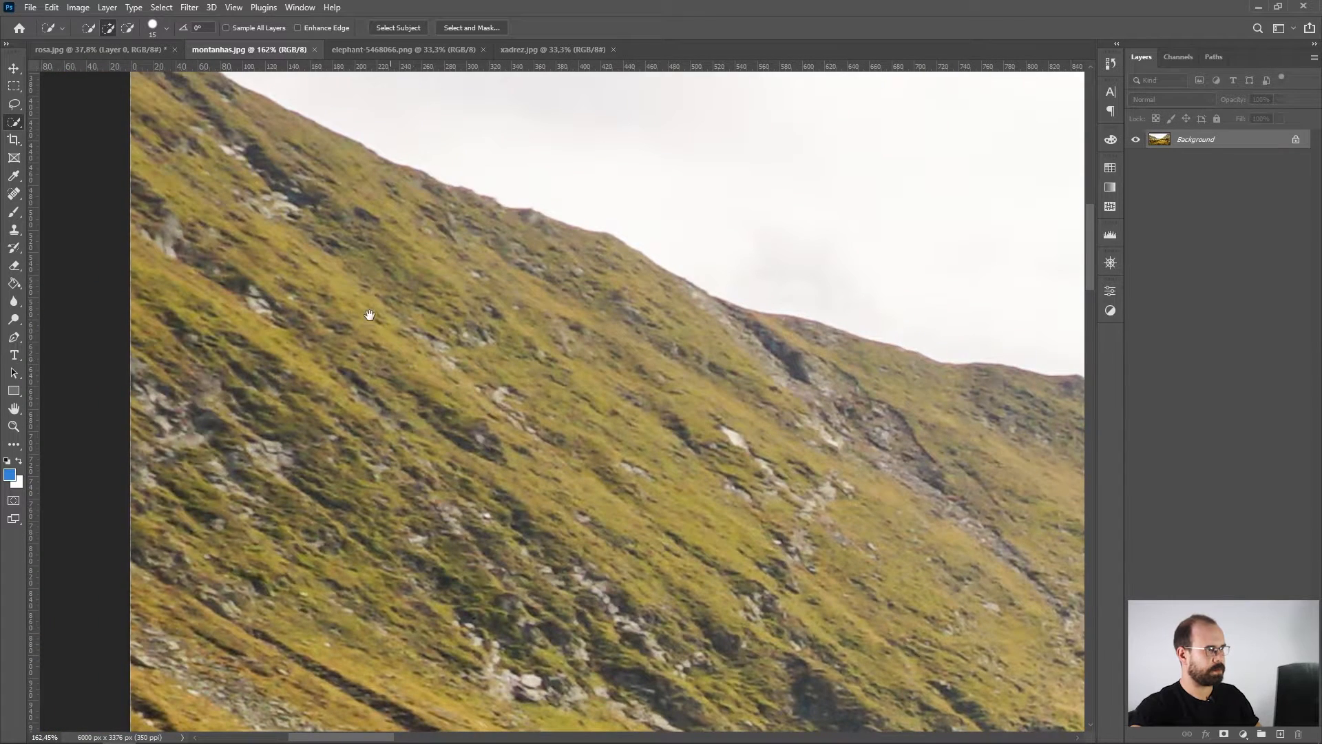
{"action": "left_click_drag", "start_coordinate": [197, 146], "coordinate": [391, 344]}
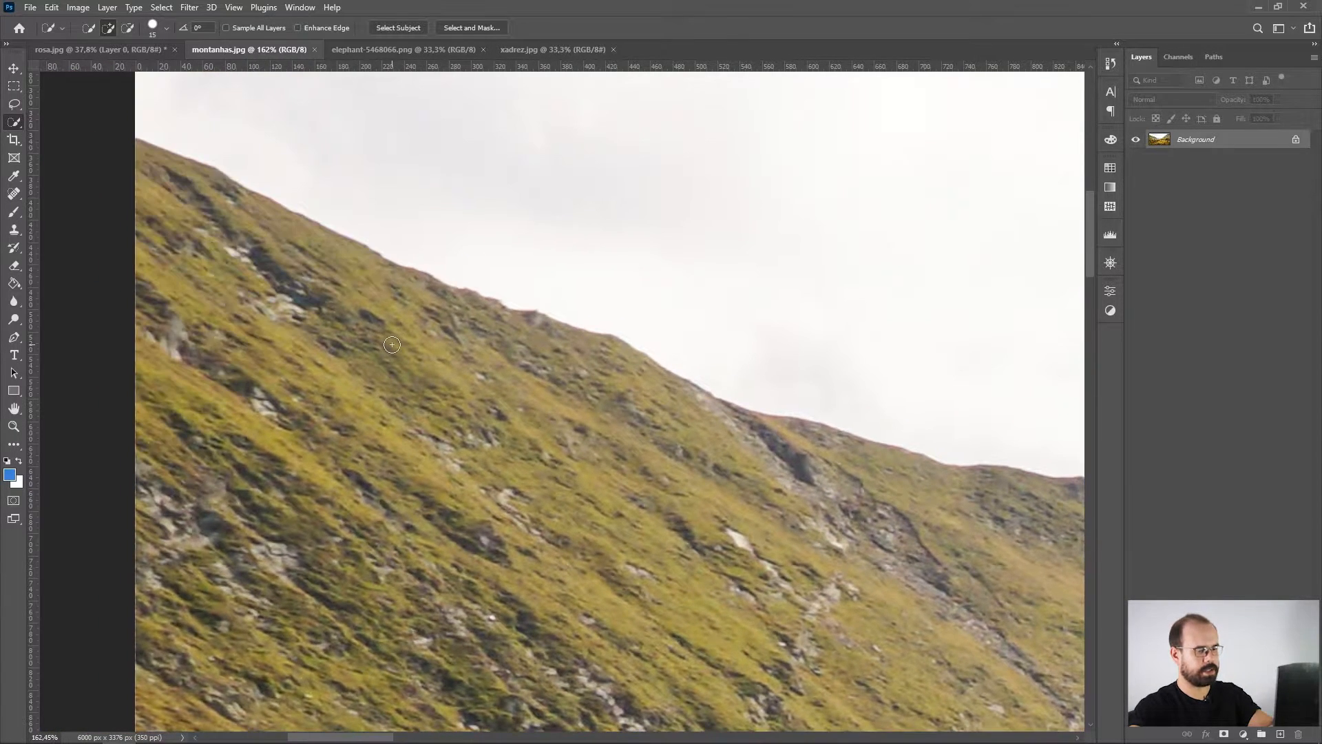
{"action": "key", "text": "bracketright"}
{"action": "key", "text": "bracketright"}
{"action": "key", "text": "bracketright"}
{"action": "key", "text": "bracketright"}
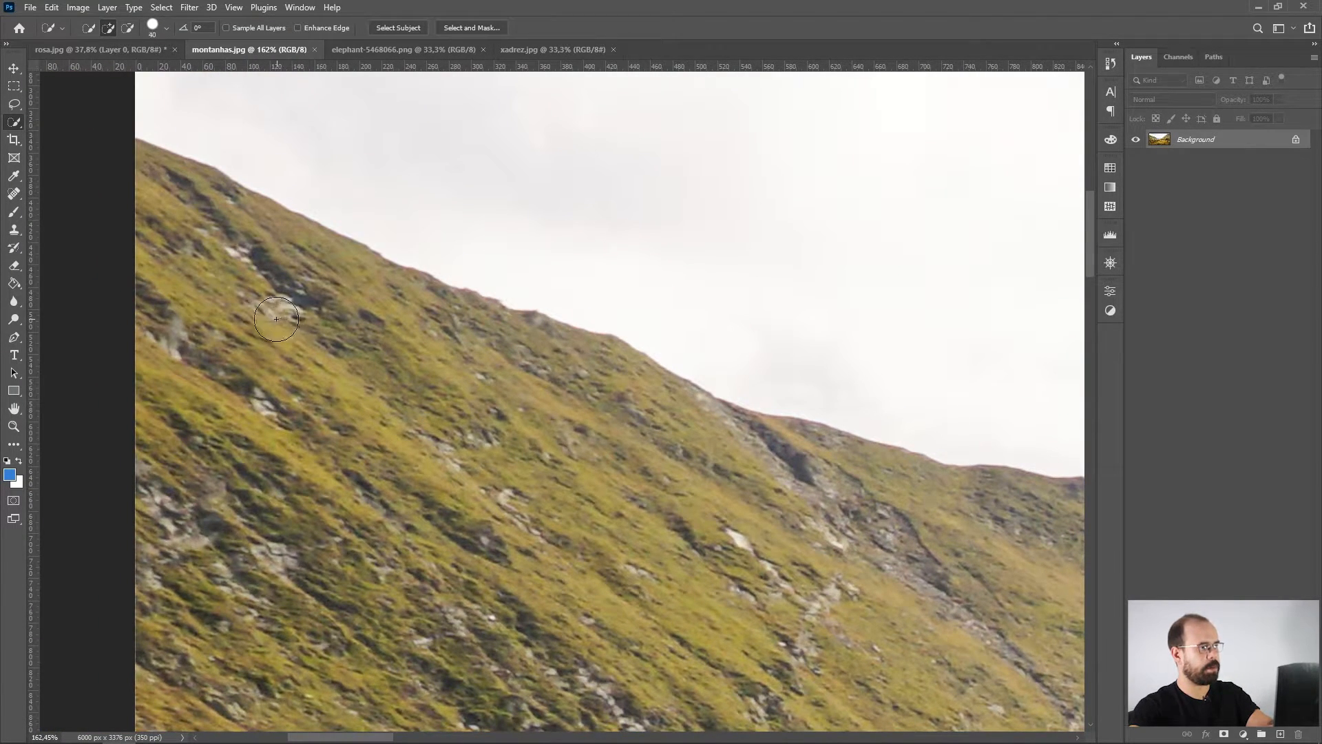
{"action": "left_click_drag", "start_coordinate": [303, 243], "coordinate": [295, 257]}
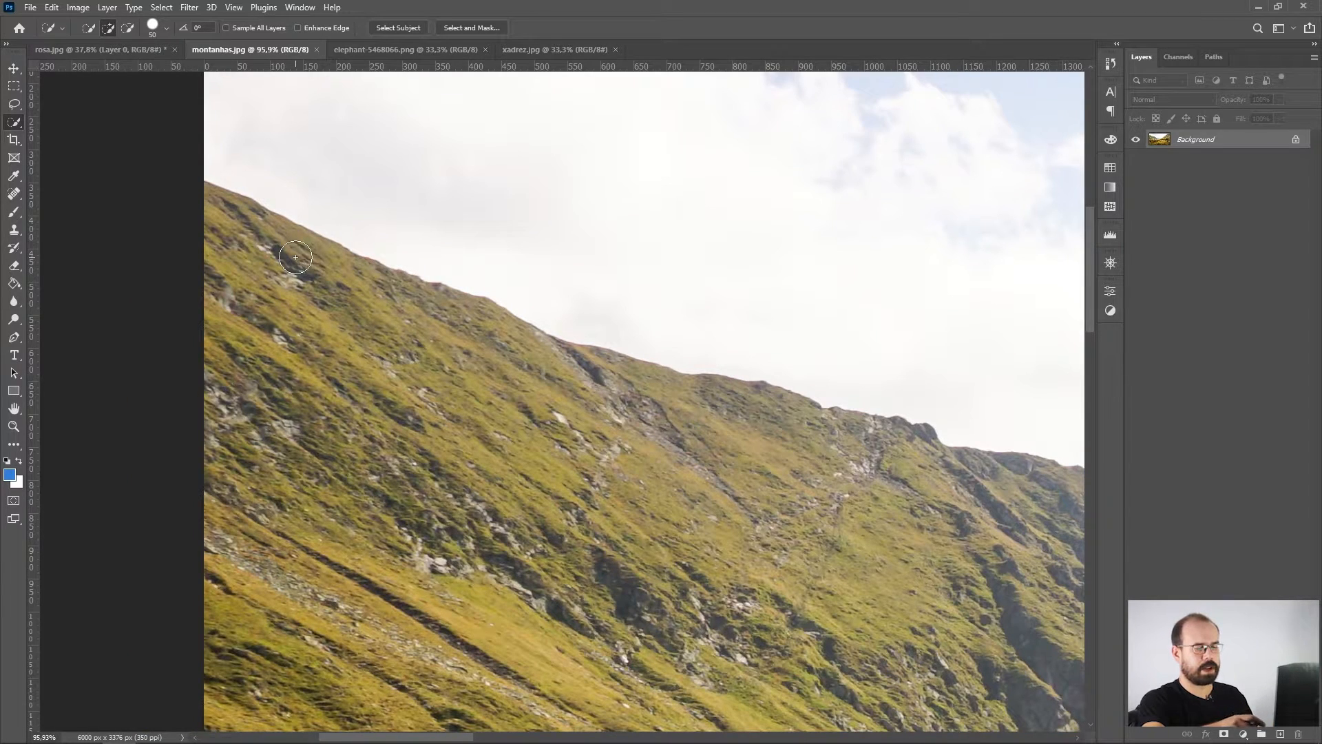
{"action": "key", "text": "bracketright"}
{"action": "key", "text": "bracketright"}
{"action": "key", "text": "bracketright"}
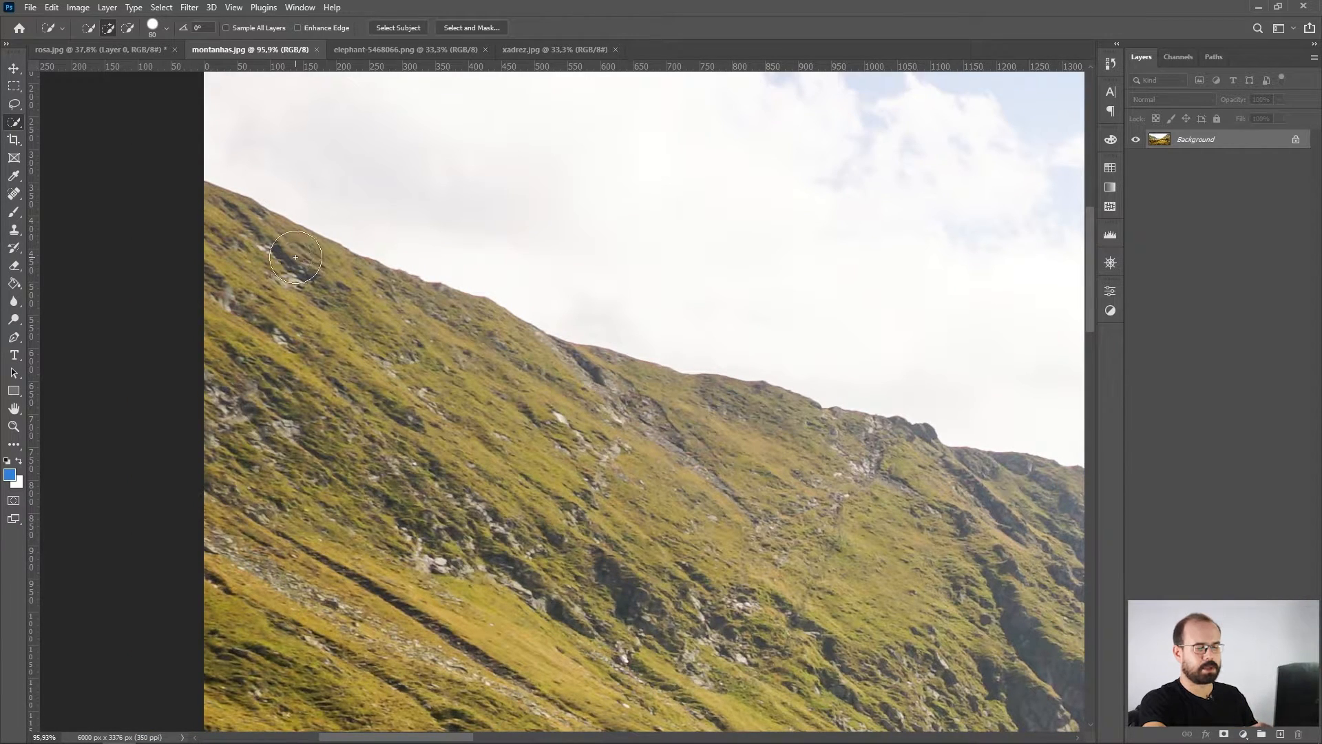
{"action": "key", "text": "bracketleft"}
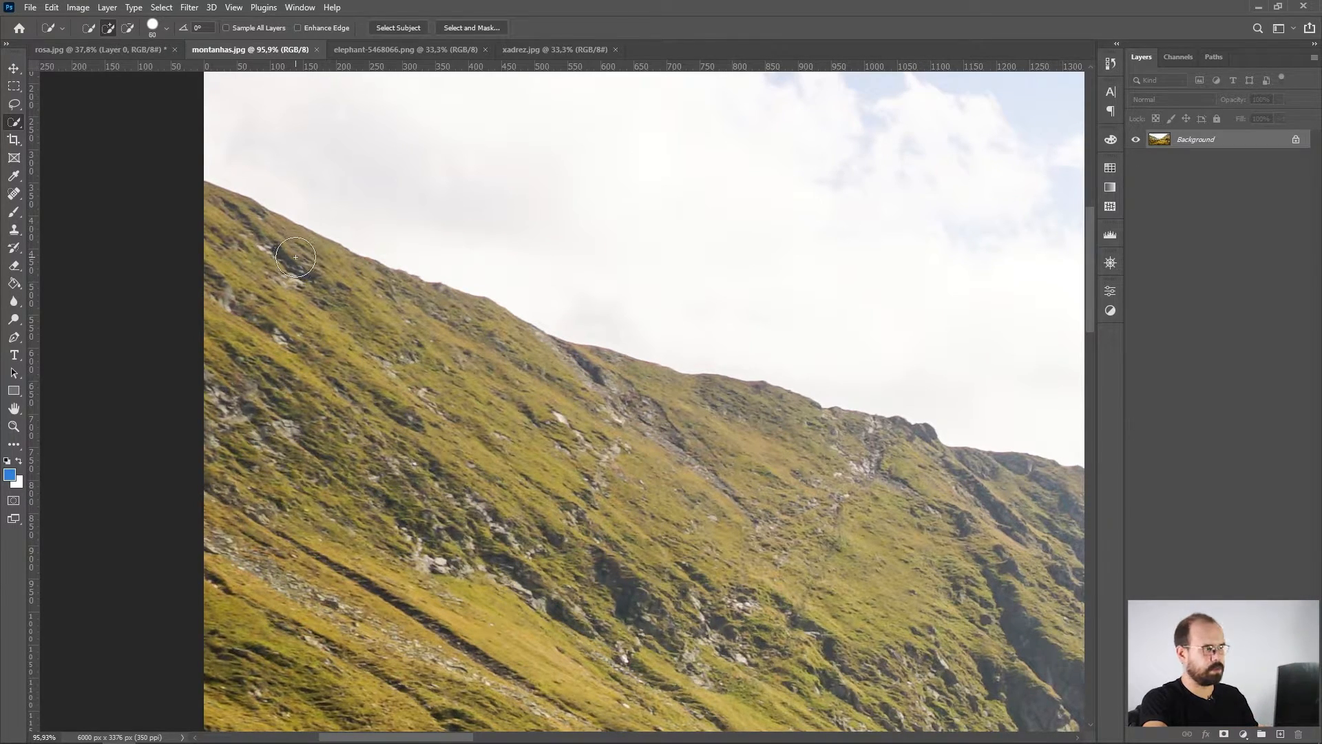
{"action": "key", "text": "bracketright"}
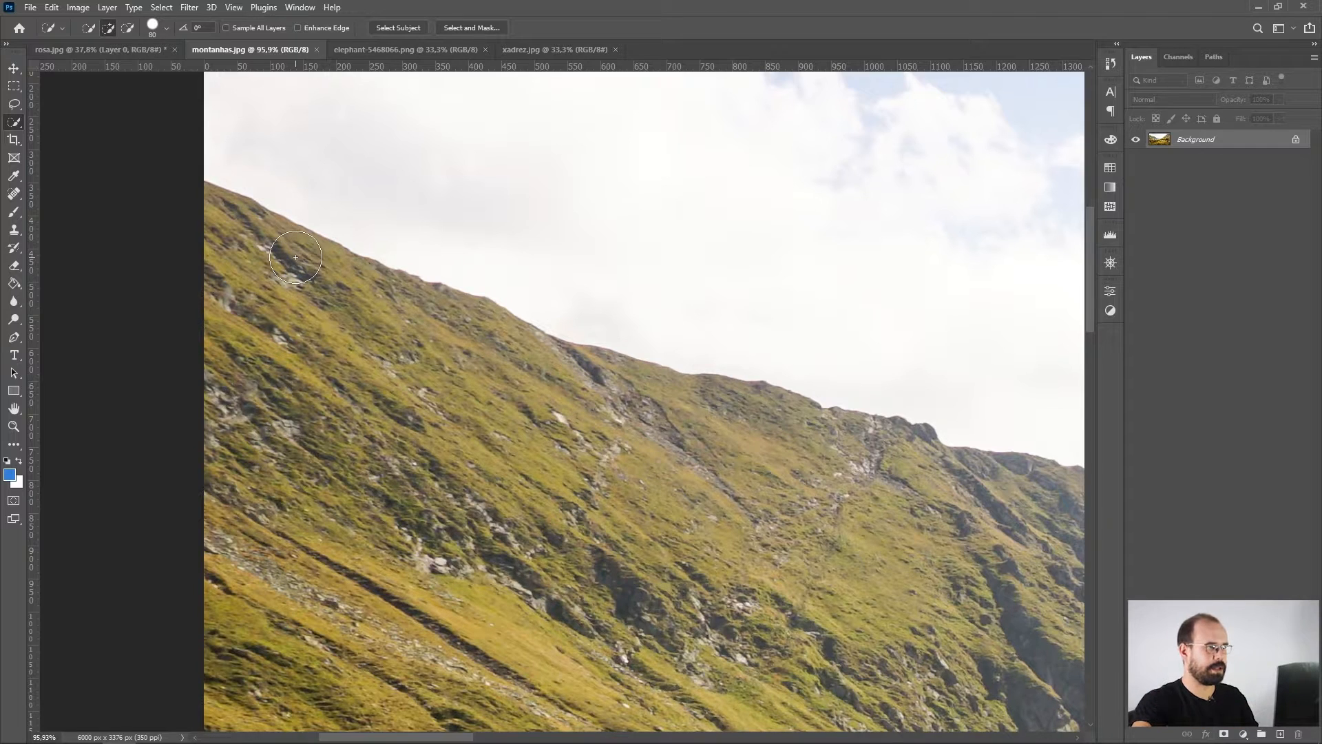
Step: Paint a Quick Selection along the left mountain ridge, including the dark peak and the hazy slopes descending into the valley
{"action": "mouse_move", "coordinate": [234, 235]}
{"action": "left_mouse_down"}
{"action": "mouse_move", "coordinate": [331, 311]}
{"action": "mouse_move", "coordinate": [564, 436]}
{"action": "mouse_move", "coordinate": [657, 471]}
{"action": "mouse_move", "coordinate": [870, 504]}
{"action": "mouse_move", "coordinate": [892, 491]}
{"action": "mouse_move", "coordinate": [539, 369]}
{"action": "mouse_move", "coordinate": [580, 365]}
{"action": "mouse_move", "coordinate": [728, 444]}
{"action": "left_mouse_up"}
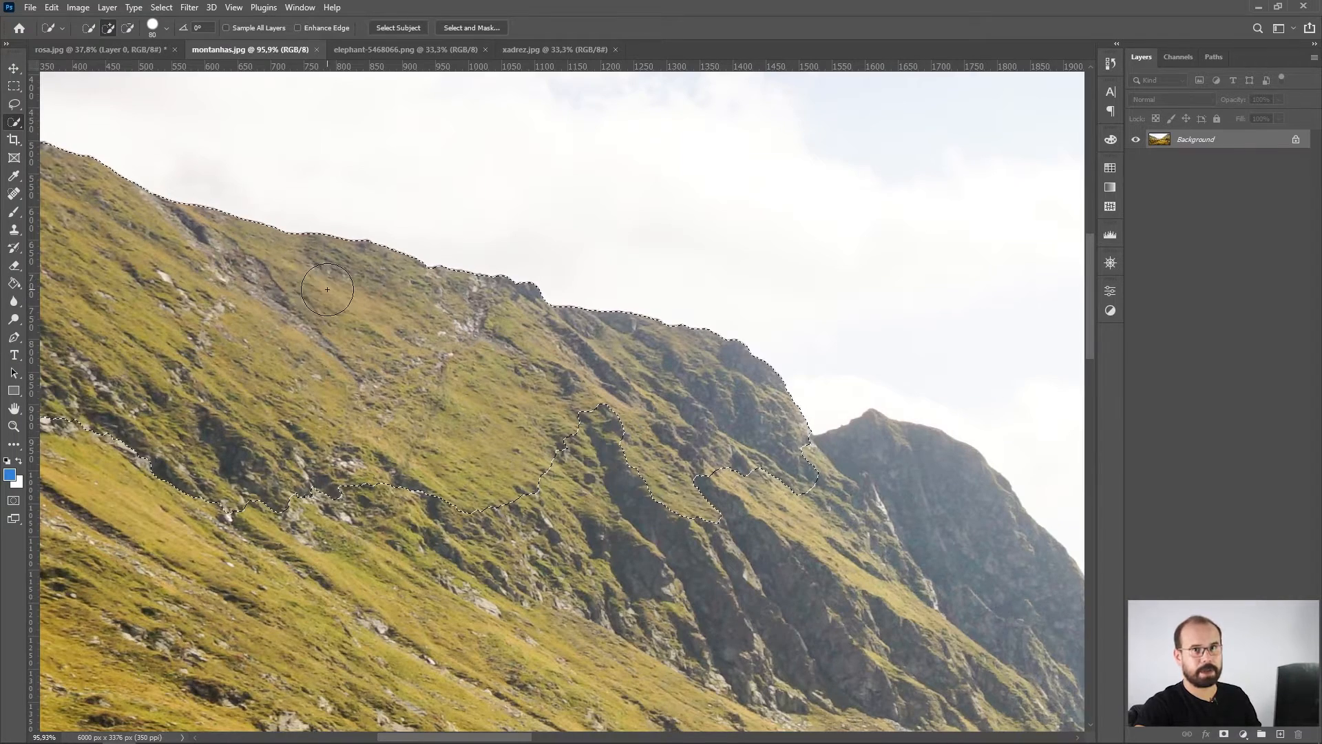
{"action": "left_click_drag", "start_coordinate": [730, 437], "coordinate": [463, 326]}
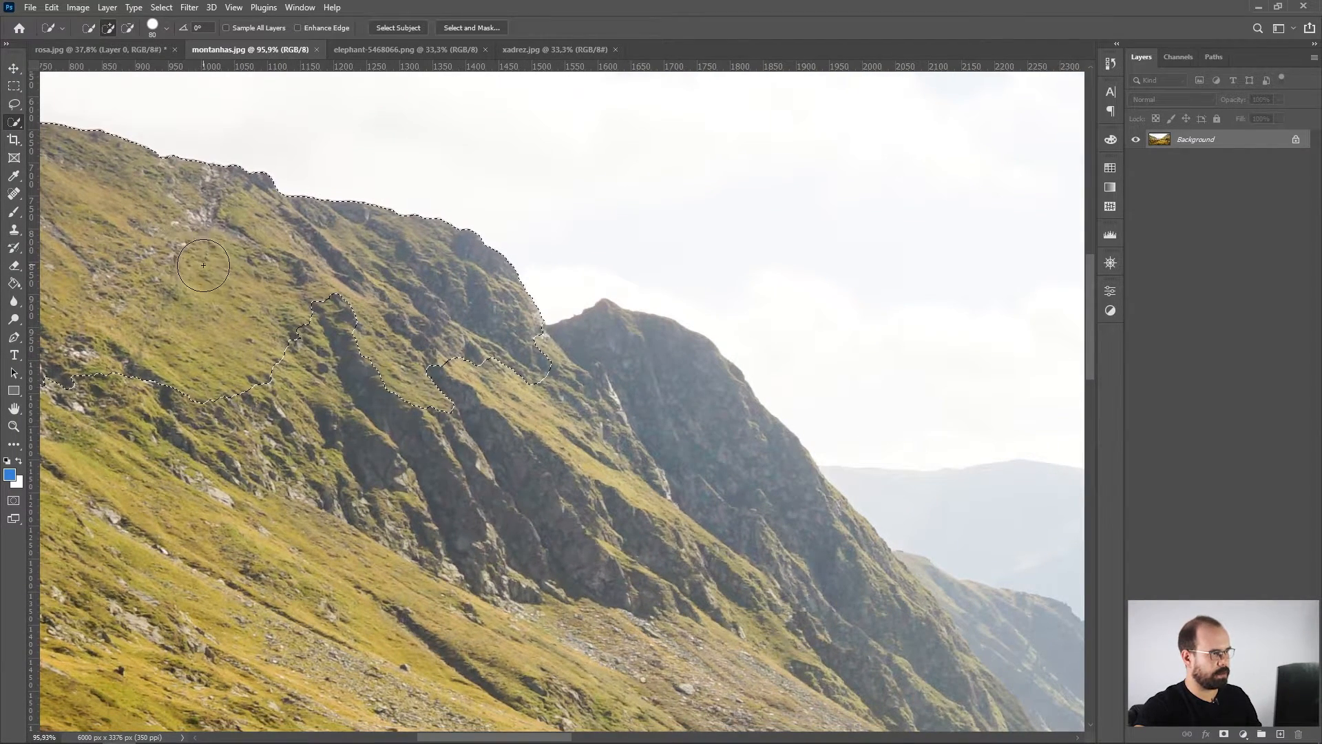
{"action": "mouse_move", "coordinate": [236, 271]}
{"action": "left_mouse_down"}
{"action": "mouse_move", "coordinate": [292, 319]}
{"action": "mouse_move", "coordinate": [398, 303]}
{"action": "mouse_move", "coordinate": [469, 312]}
{"action": "mouse_move", "coordinate": [545, 387]}
{"action": "mouse_move", "coordinate": [596, 366]}
{"action": "mouse_move", "coordinate": [716, 450]}
{"action": "left_mouse_up"}
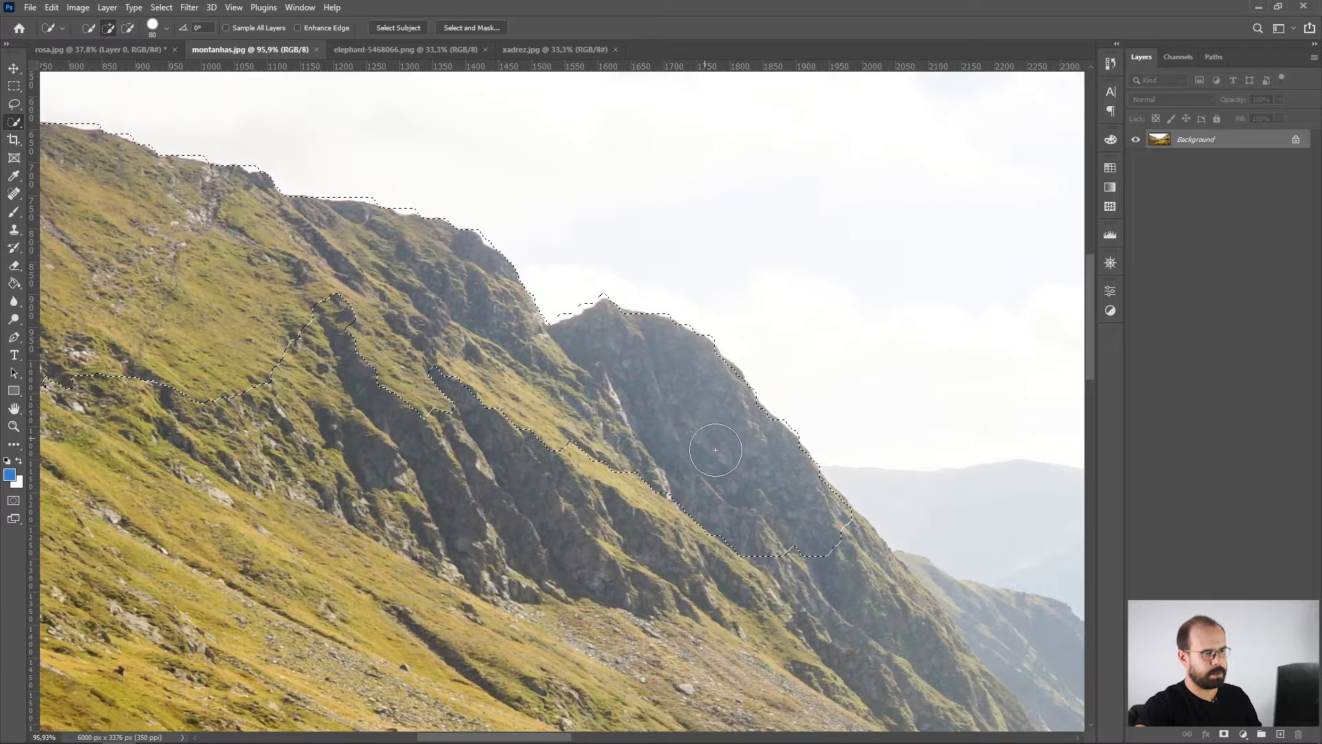
{"action": "mouse_move", "coordinate": [809, 499]}
{"action": "left_mouse_down"}
{"action": "mouse_move", "coordinate": [713, 450]}
{"action": "mouse_move", "coordinate": [468, 272]}
{"action": "mouse_move", "coordinate": [546, 366]}
{"action": "mouse_move", "coordinate": [612, 408]}
{"action": "left_mouse_up"}
{"action": "left_click_drag", "start_coordinate": [694, 438], "coordinate": [750, 474]}
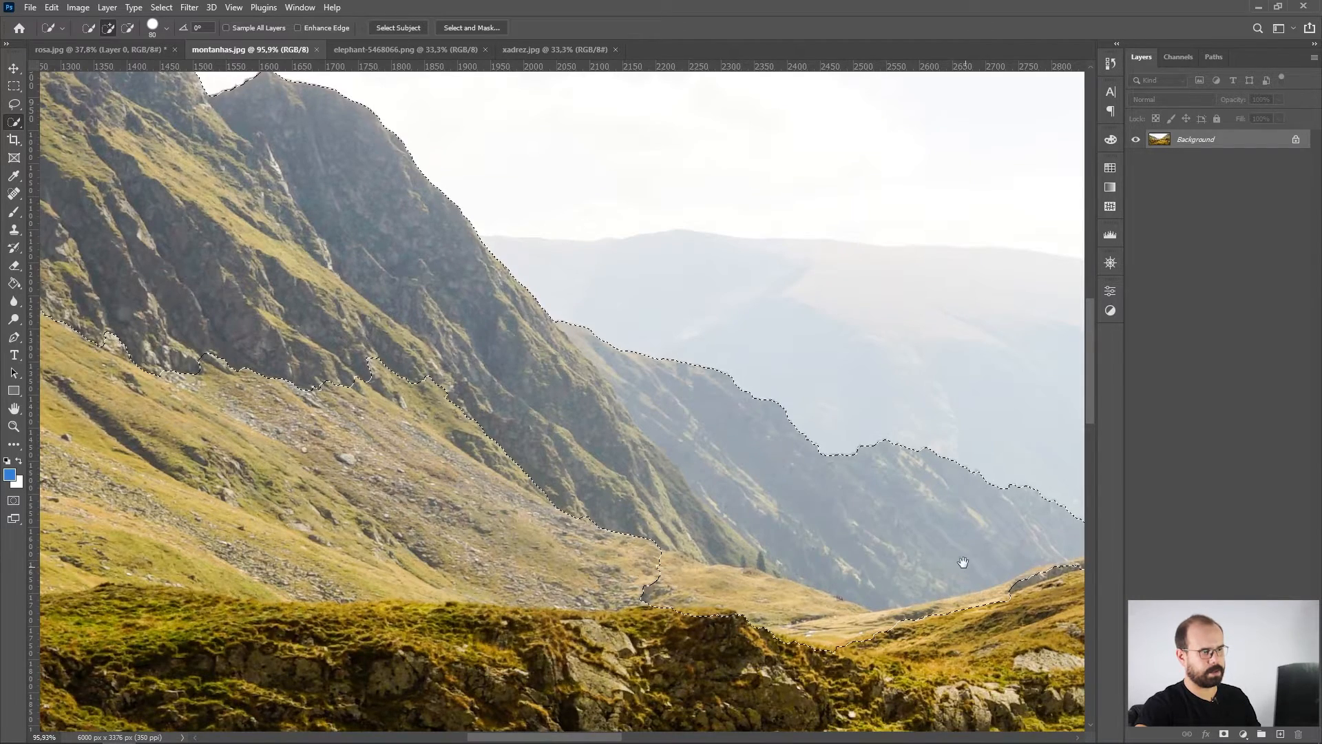
Step: Extend the Quick Selection across the valley floor and up the right mountain's ridge to the photo's upper edge
{"action": "left_click_drag", "start_coordinate": [965, 561], "coordinate": [531, 404]}
{"action": "mouse_move", "coordinate": [623, 433]}
{"action": "left_mouse_down"}
{"action": "mouse_move", "coordinate": [711, 452]}
{"action": "mouse_move", "coordinate": [837, 419]}
{"action": "mouse_move", "coordinate": [917, 333]}
{"action": "mouse_move", "coordinate": [1000, 293]}
{"action": "mouse_move", "coordinate": [993, 330]}
{"action": "mouse_move", "coordinate": [735, 346]}
{"action": "mouse_move", "coordinate": [413, 458]}
{"action": "left_mouse_up"}
{"action": "mouse_move", "coordinate": [534, 408]}
{"action": "left_mouse_down"}
{"action": "mouse_move", "coordinate": [677, 336]}
{"action": "mouse_move", "coordinate": [917, 160]}
{"action": "mouse_move", "coordinate": [931, 204]}
{"action": "mouse_move", "coordinate": [956, 157]}
{"action": "mouse_move", "coordinate": [567, 507]}
{"action": "mouse_move", "coordinate": [583, 460]}
{"action": "mouse_move", "coordinate": [677, 336]}
{"action": "mouse_move", "coordinate": [761, 268]}
{"action": "mouse_move", "coordinate": [872, 226]}
{"action": "mouse_move", "coordinate": [944, 168]}
{"action": "mouse_move", "coordinate": [868, 298]}
{"action": "left_mouse_up"}
{"action": "left_click_drag", "start_coordinate": [927, 205], "coordinate": [658, 452]}
{"action": "mouse_move", "coordinate": [747, 390]}
{"action": "left_mouse_down"}
{"action": "mouse_move", "coordinate": [699, 410]}
{"action": "mouse_move", "coordinate": [952, 226]}
{"action": "left_mouse_up"}
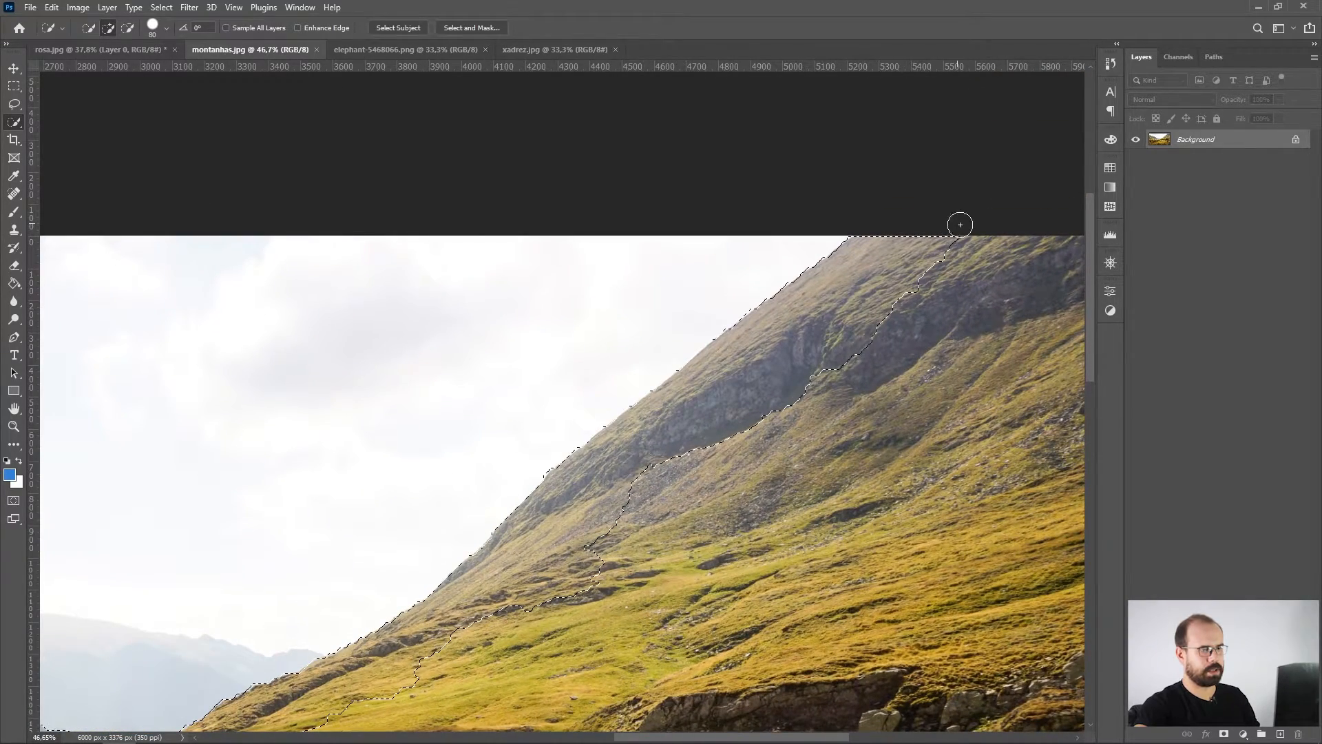
Step: Try to extend the Quick Selection over the right slope and foreground, and undo that stroke
{"action": "scroll", "coordinate": [965, 225], "scroll_direction": "down", "scroll_amount": 5}
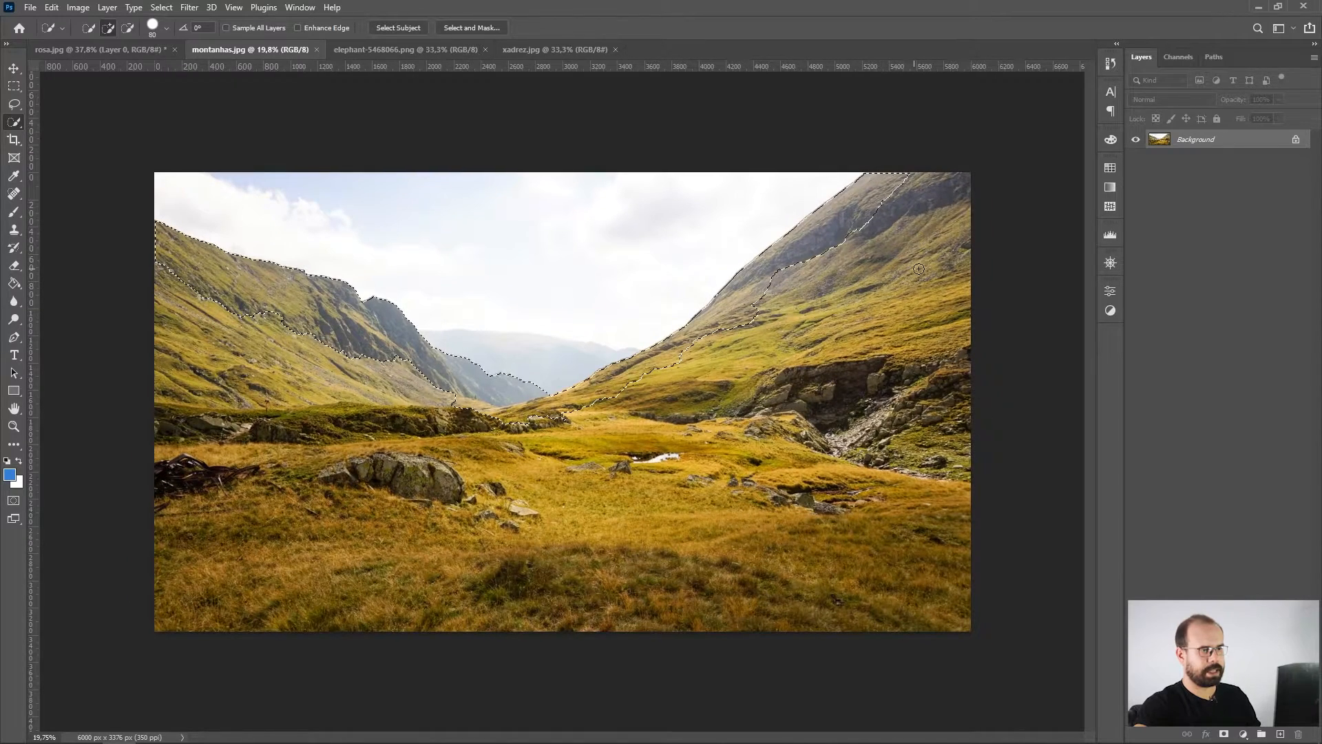
{"action": "mouse_move", "coordinate": [901, 248]}
{"action": "left_mouse_down"}
{"action": "mouse_move", "coordinate": [719, 508]}
{"action": "mouse_move", "coordinate": [413, 565]}
{"action": "mouse_move", "coordinate": [257, 576]}
{"action": "left_mouse_up"}
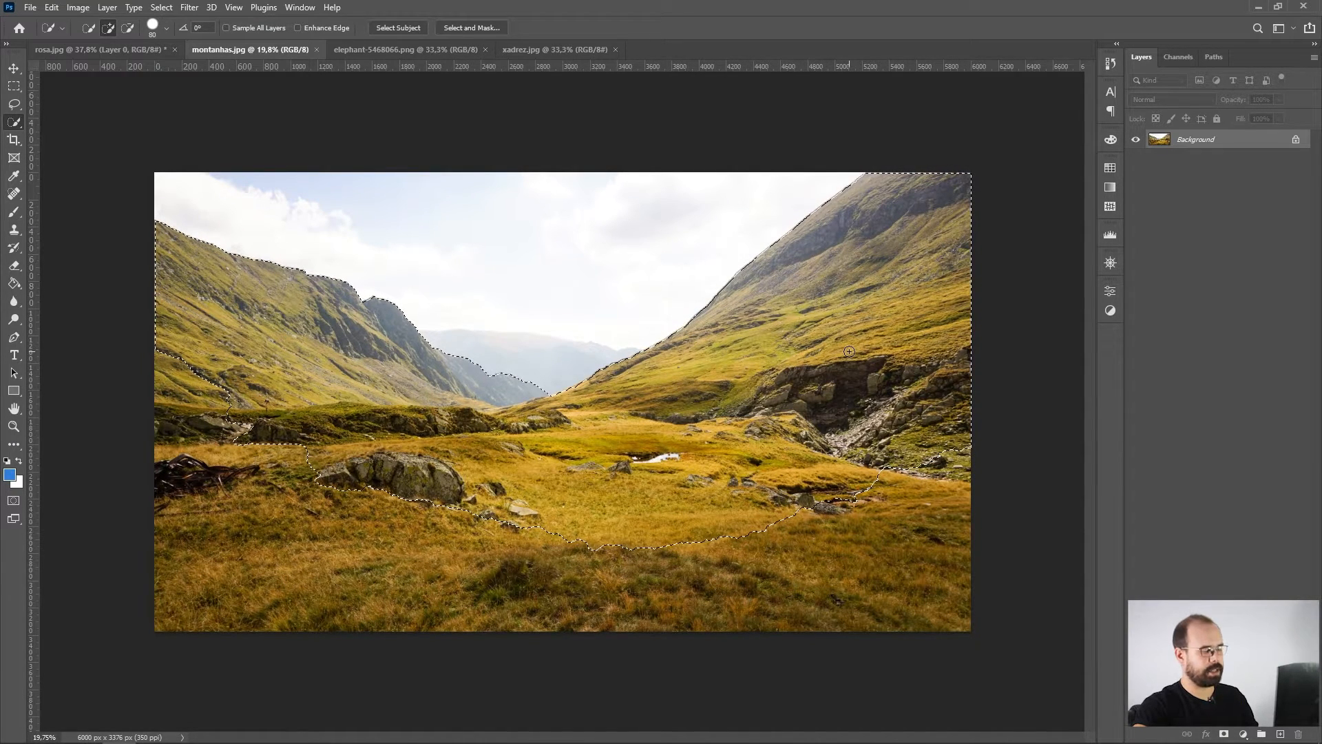
{"action": "key", "text": "ctrl+z"}
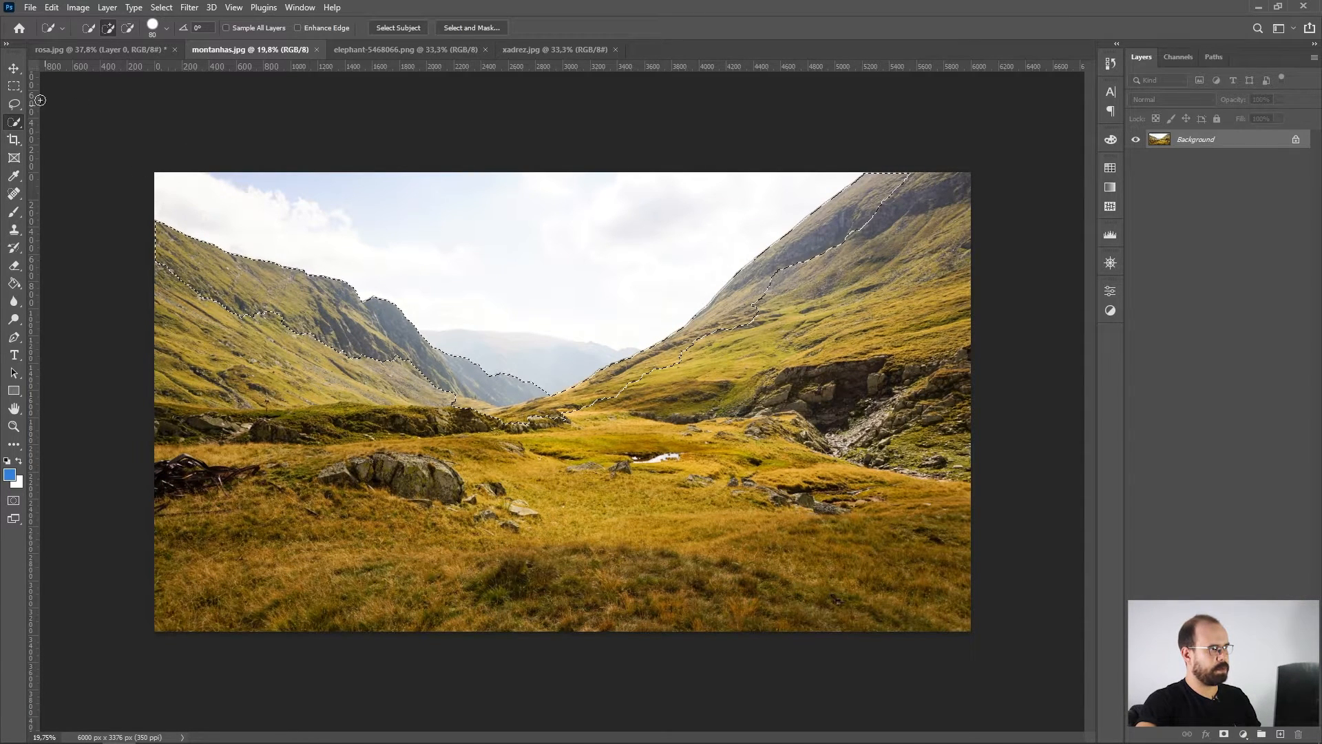
Step: With the Lasso tool in add mode, add the left slope and the left half of the foreground to the selection
{"action": "left_click", "coordinate": [14, 105]}
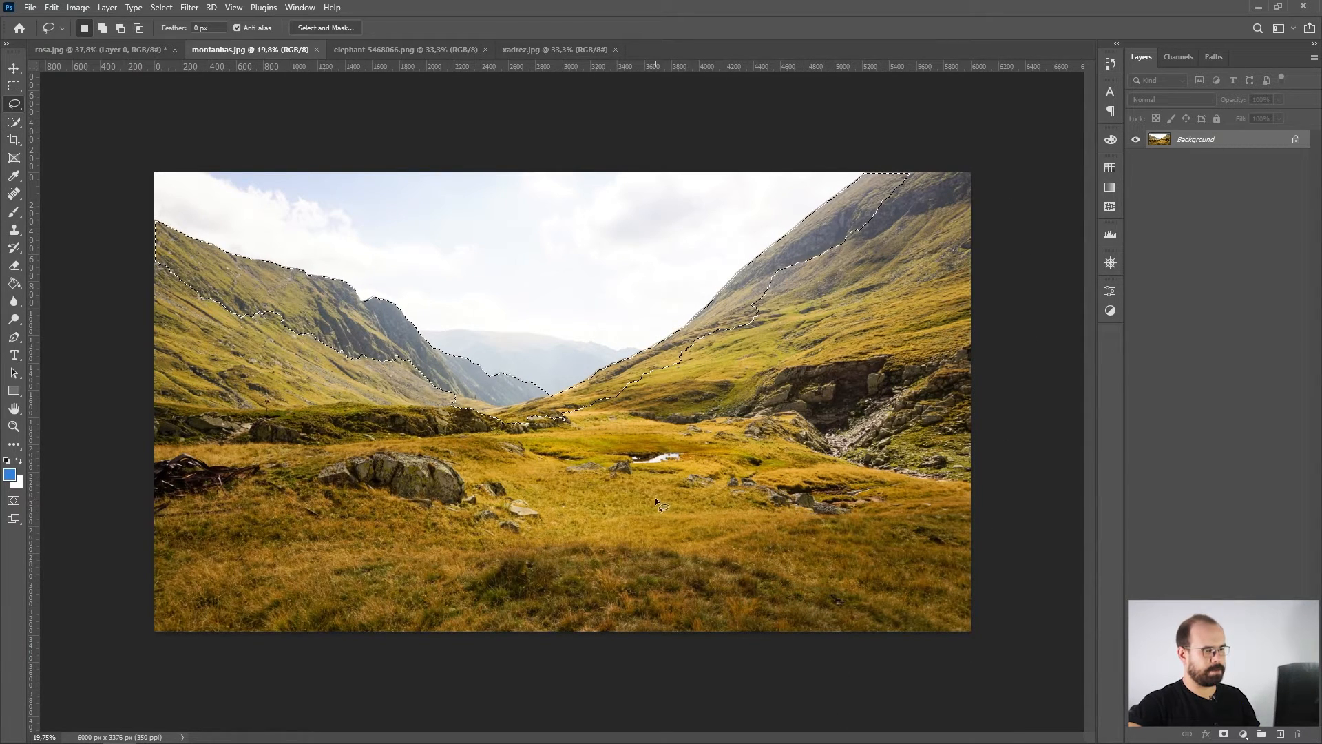
{"action": "mouse_move", "coordinate": [228, 387]}
{"action": "left_mouse_down"}
{"action": "mouse_move", "coordinate": [243, 335]}
{"action": "mouse_move", "coordinate": [234, 396]}
{"action": "left_mouse_up"}
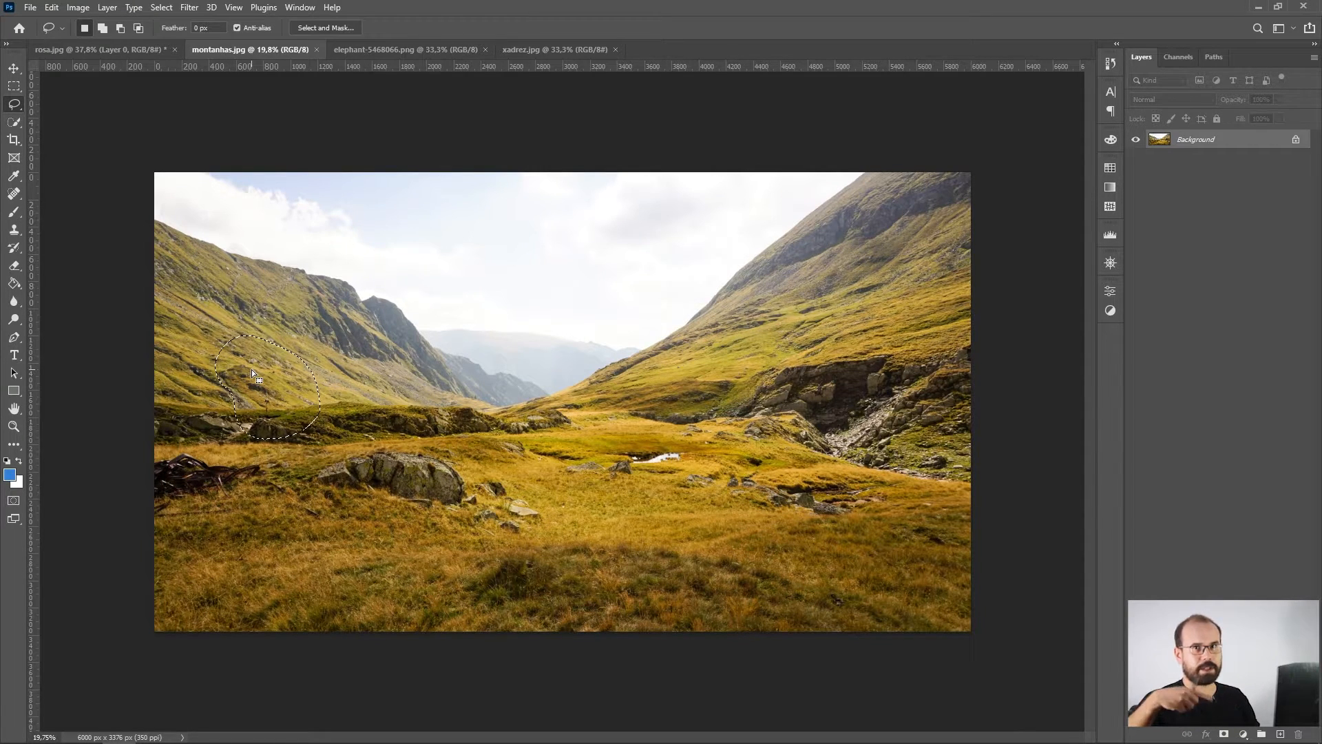
{"action": "key", "text": "ctrl+z"}
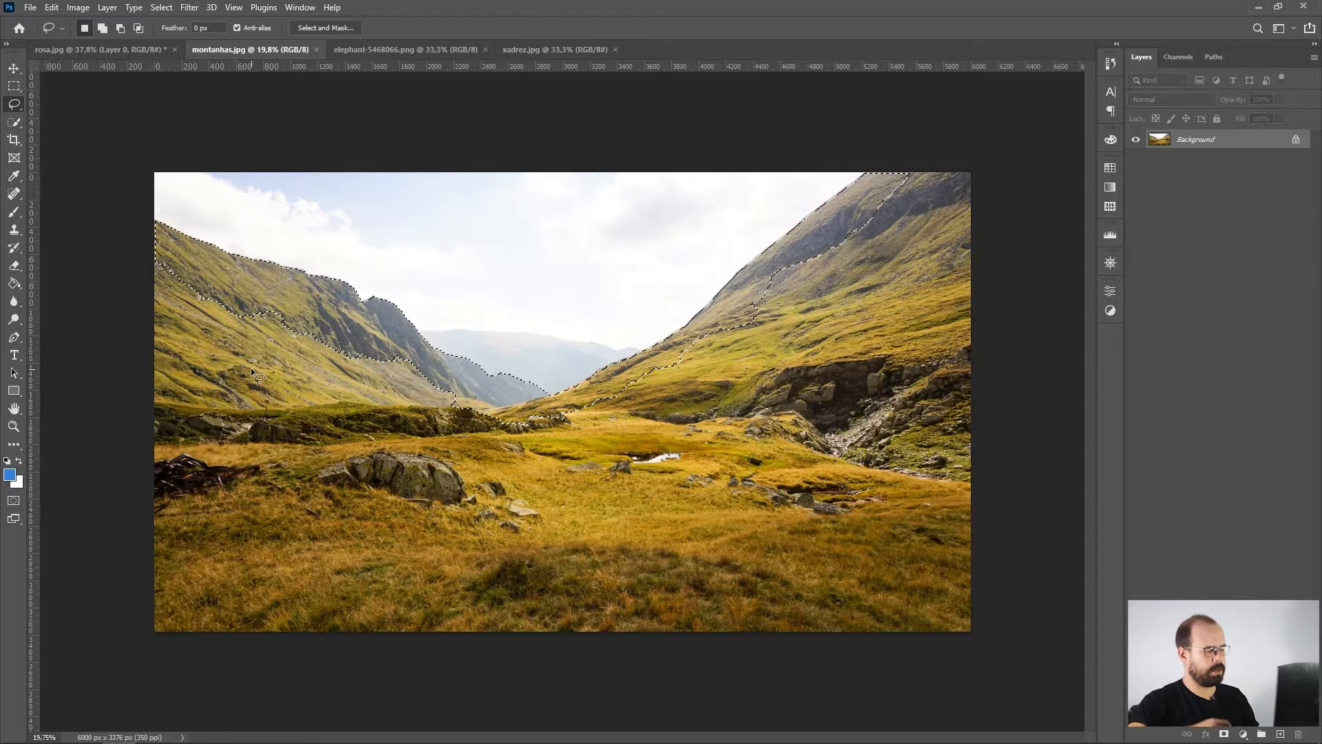
{"action": "key", "text": "shift"}
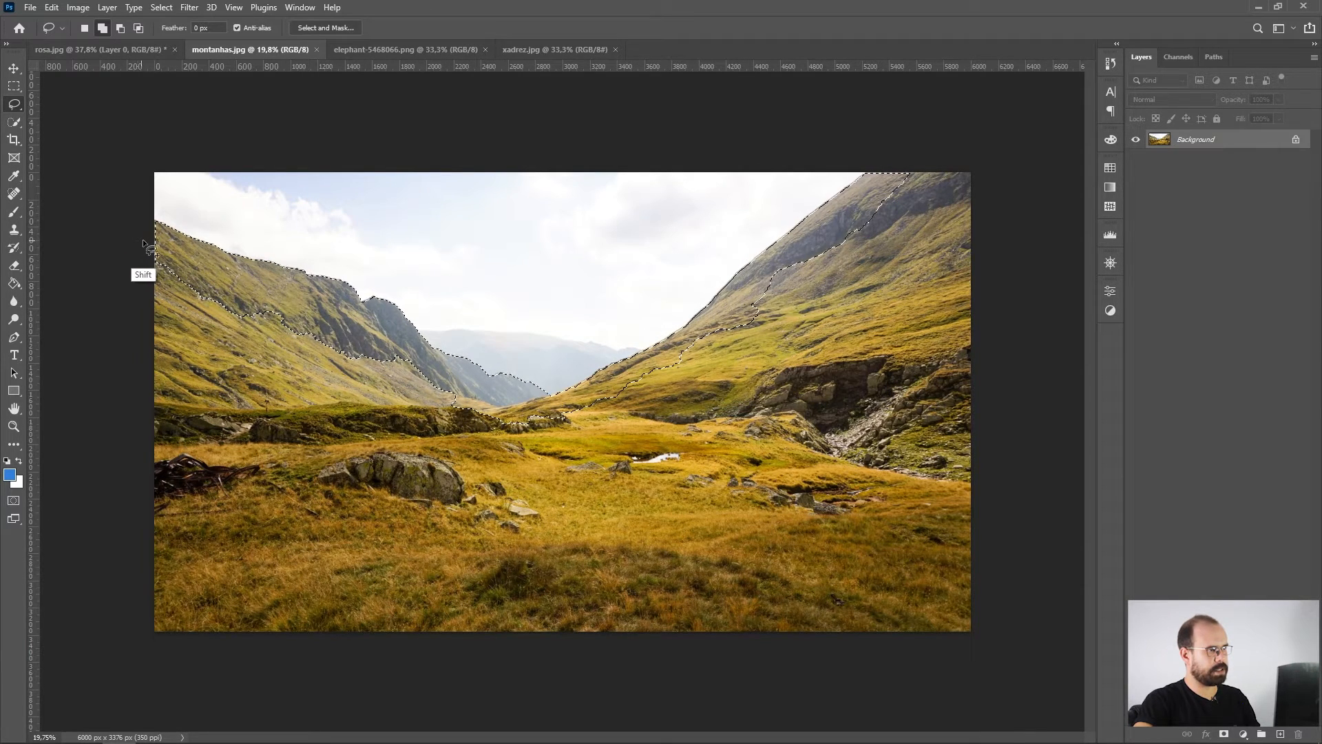
{"action": "left_click_drag", "start_coordinate": [271, 288], "coordinate": [408, 341]}
{"action": "mouse_move", "coordinate": [467, 419]}
{"action": "left_mouse_down"}
{"action": "mouse_move", "coordinate": [371, 624]}
{"action": "mouse_move", "coordinate": [204, 651]}
{"action": "mouse_move", "coordinate": [124, 568]}
{"action": "mouse_move", "coordinate": [83, 440]}
{"action": "mouse_move", "coordinate": [96, 345]}
{"action": "left_mouse_up"}
{"action": "left_click_drag", "start_coordinate": [109, 235], "coordinate": [114, 233]}
{"action": "mouse_move", "coordinate": [134, 544]}
{"action": "left_mouse_down"}
{"action": "mouse_move", "coordinate": [234, 687]}
{"action": "mouse_move", "coordinate": [92, 684]}
{"action": "mouse_move", "coordinate": [118, 547]}
{"action": "mouse_move", "coordinate": [120, 564]}
{"action": "left_mouse_up"}
{"action": "key", "text": "shift"}
{"action": "mouse_move", "coordinate": [427, 401]}
{"action": "left_mouse_down"}
{"action": "mouse_move", "coordinate": [453, 390]}
{"action": "mouse_move", "coordinate": [510, 402]}
{"action": "mouse_move", "coordinate": [561, 464]}
{"action": "mouse_move", "coordinate": [573, 599]}
{"action": "mouse_move", "coordinate": [546, 673]}
{"action": "mouse_move", "coordinate": [332, 678]}
{"action": "mouse_move", "coordinate": [297, 615]}
{"action": "mouse_move", "coordinate": [358, 445]}
{"action": "mouse_move", "coordinate": [428, 400]}
{"action": "left_mouse_up"}
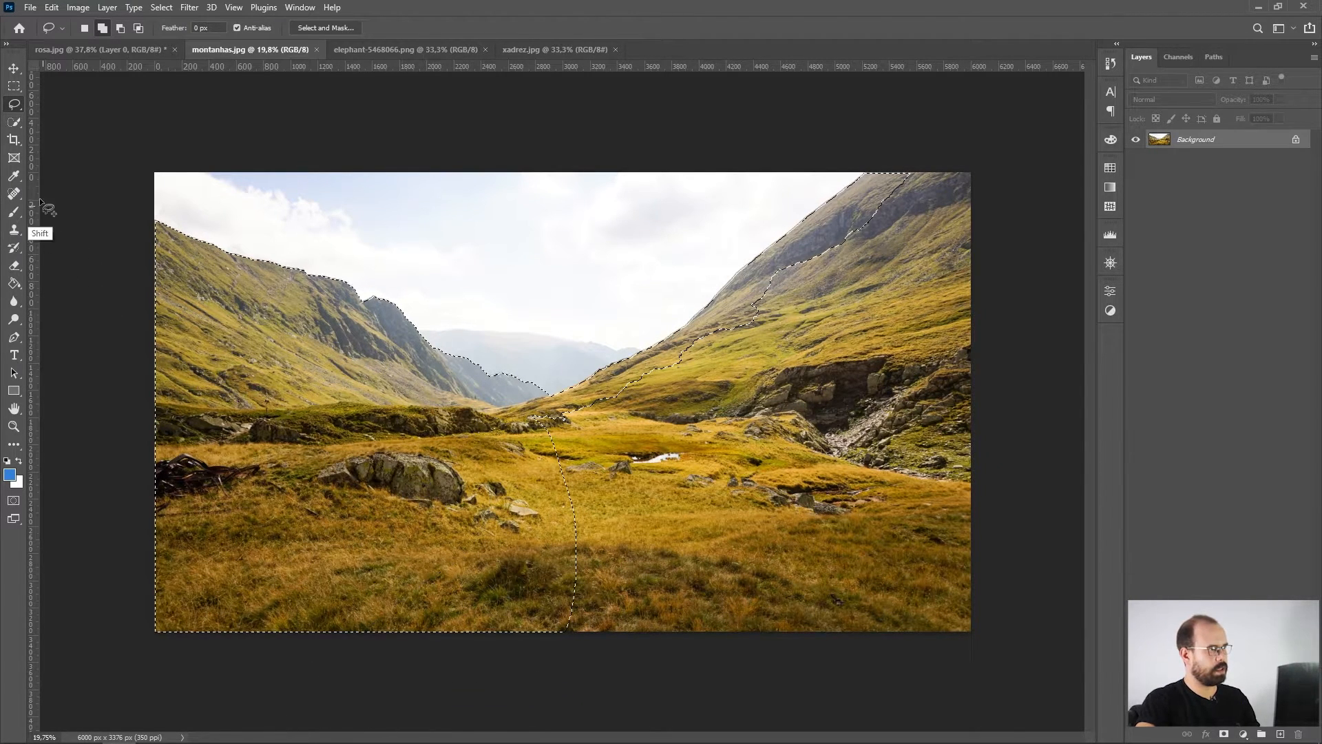
Step: With the Polygonal Lasso tool, add the right slope and the remaining foreground to the selection
{"action": "right_click", "coordinate": [14, 123]}
{"action": "left_click", "coordinate": [17, 102]}
{"action": "left_click", "coordinate": [15, 103]}
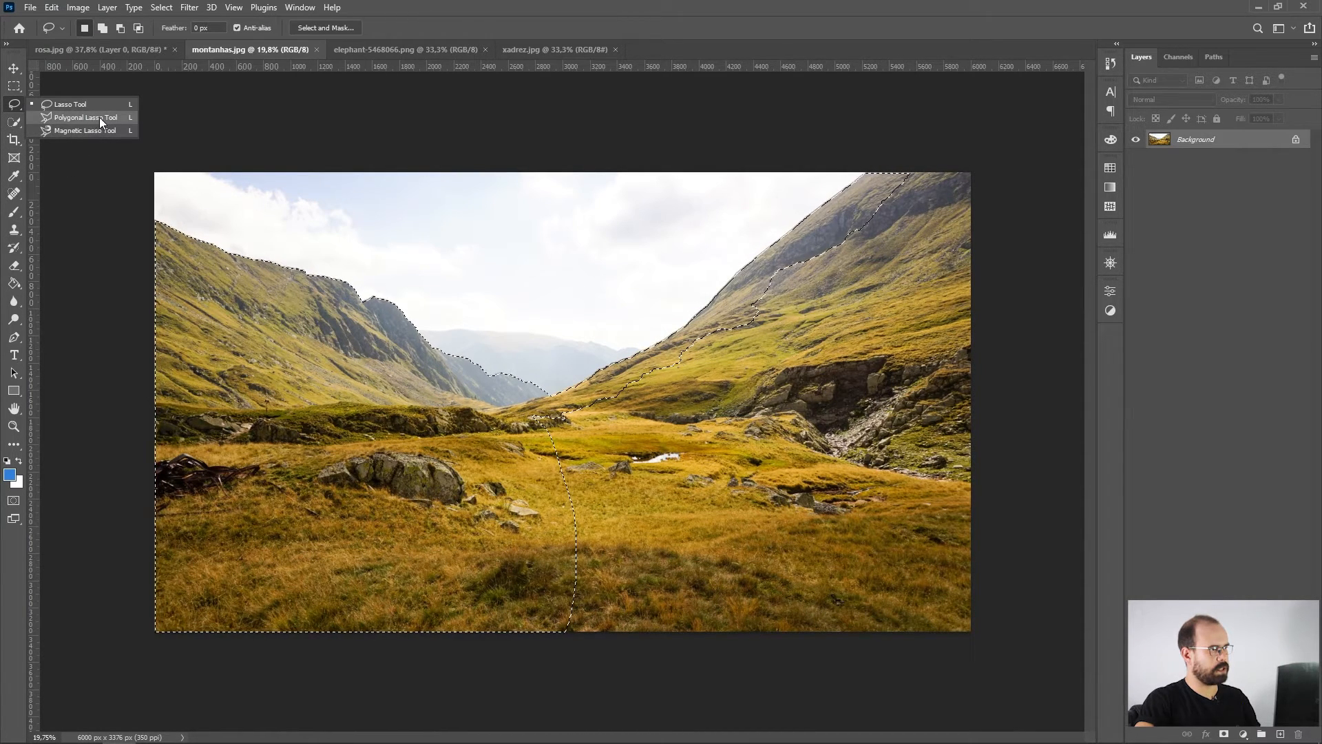
{"action": "left_click", "coordinate": [98, 118]}
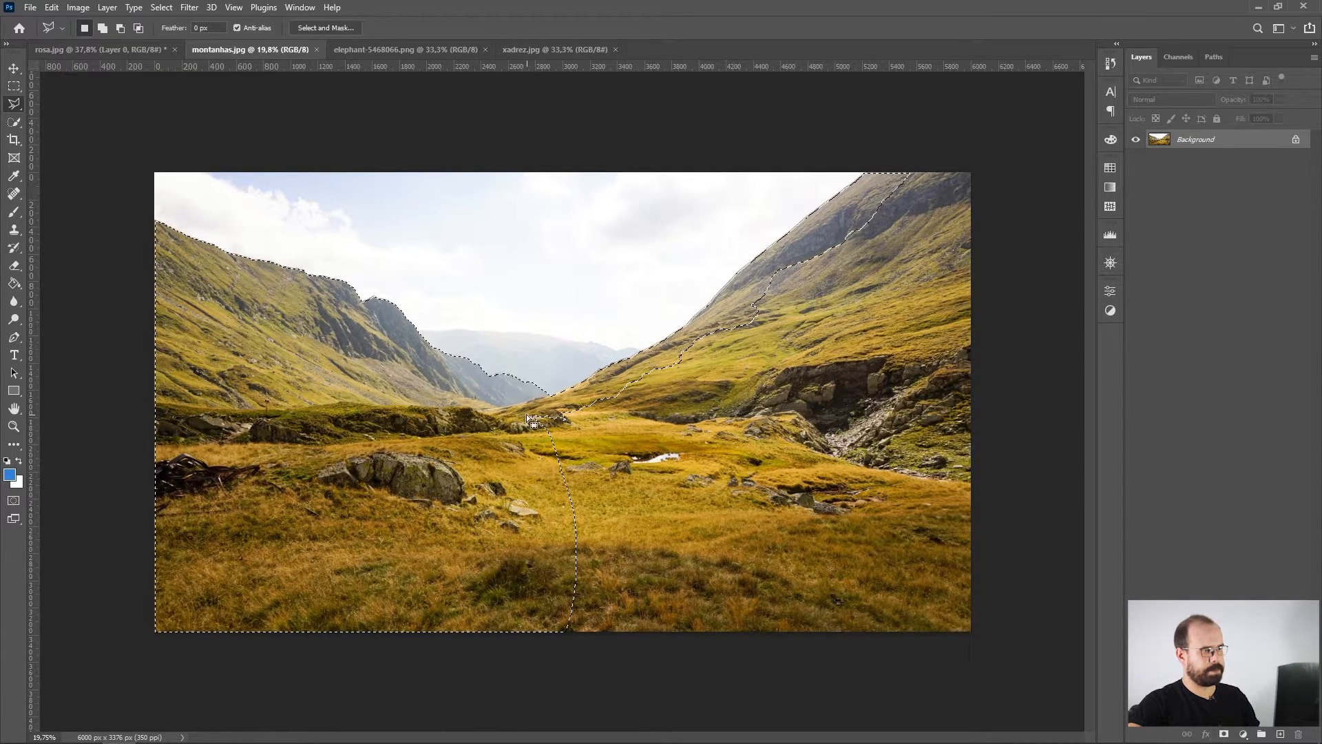
{"action": "left_click", "coordinate": [510, 404], "text": "shift"}
{"action": "left_click", "coordinate": [573, 403], "text": "shift"}
{"action": "left_click", "coordinate": [692, 336], "text": "shift"}
{"action": "left_click", "coordinate": [796, 242], "text": "shift"}
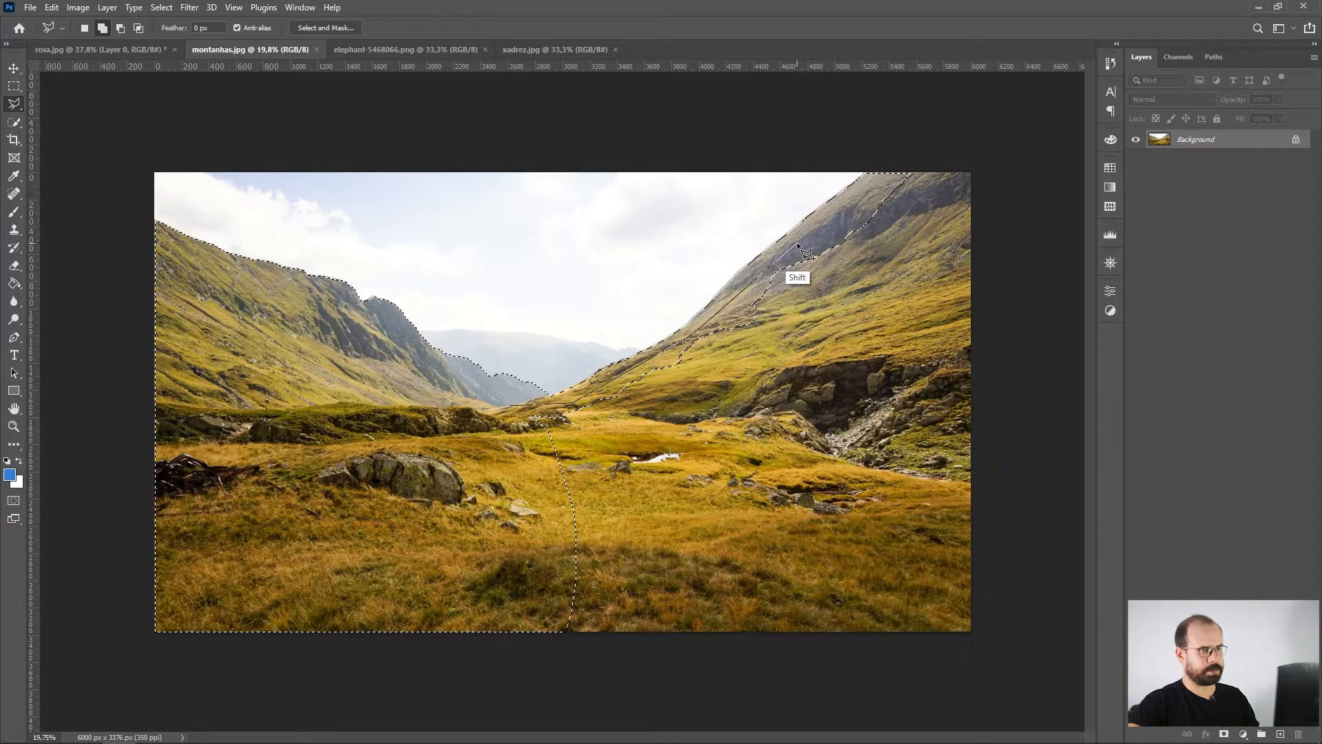
{"action": "left_click", "coordinate": [906, 157], "text": "shift"}
{"action": "left_click", "coordinate": [1004, 155], "text": "shift"}
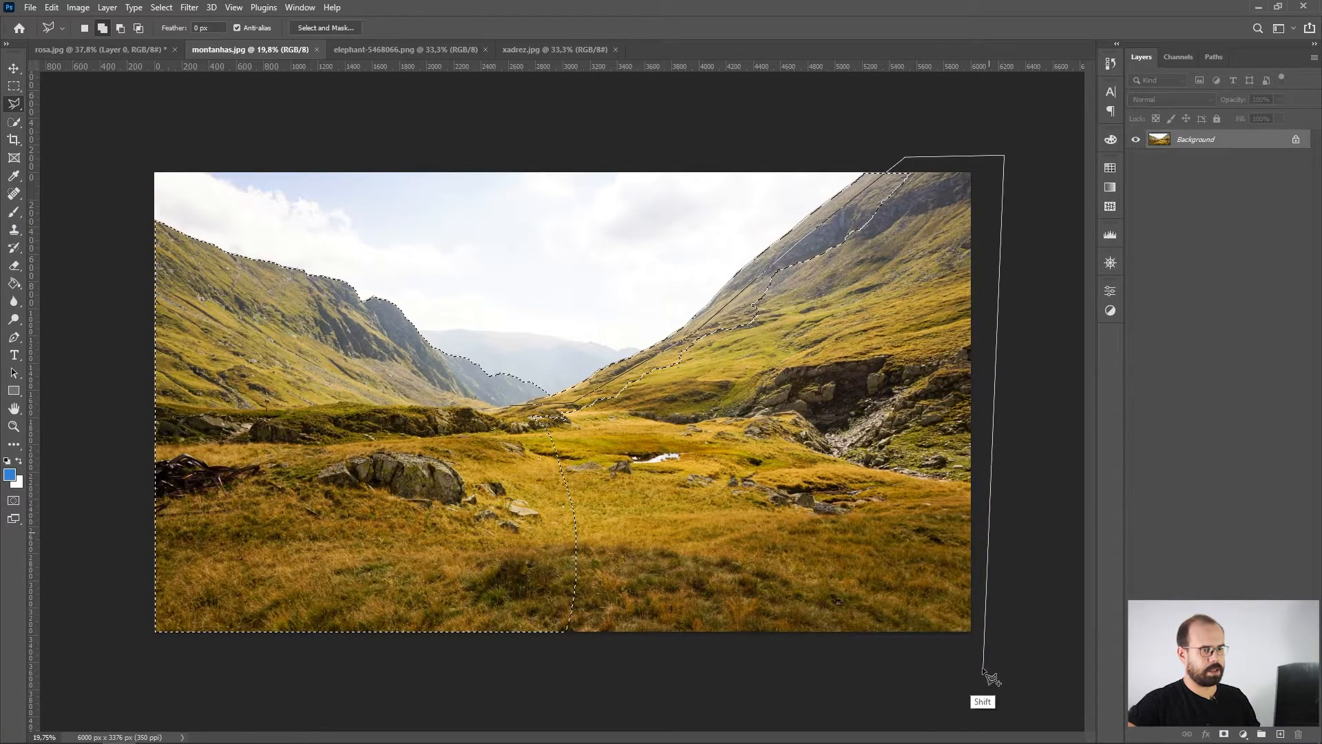
{"action": "left_click", "coordinate": [992, 650], "text": "shift"}
{"action": "left_click", "coordinate": [460, 672], "text": "shift"}
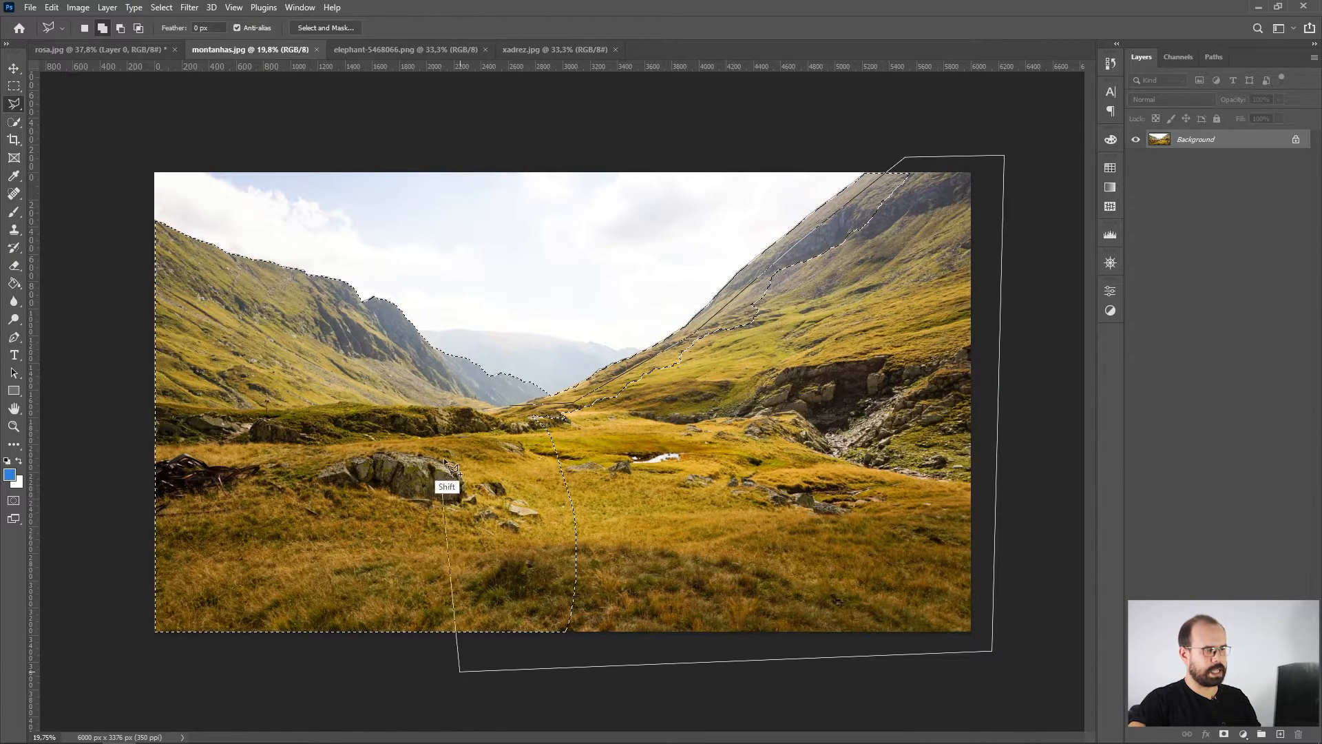
{"action": "left_click", "coordinate": [511, 407], "text": "shift"}
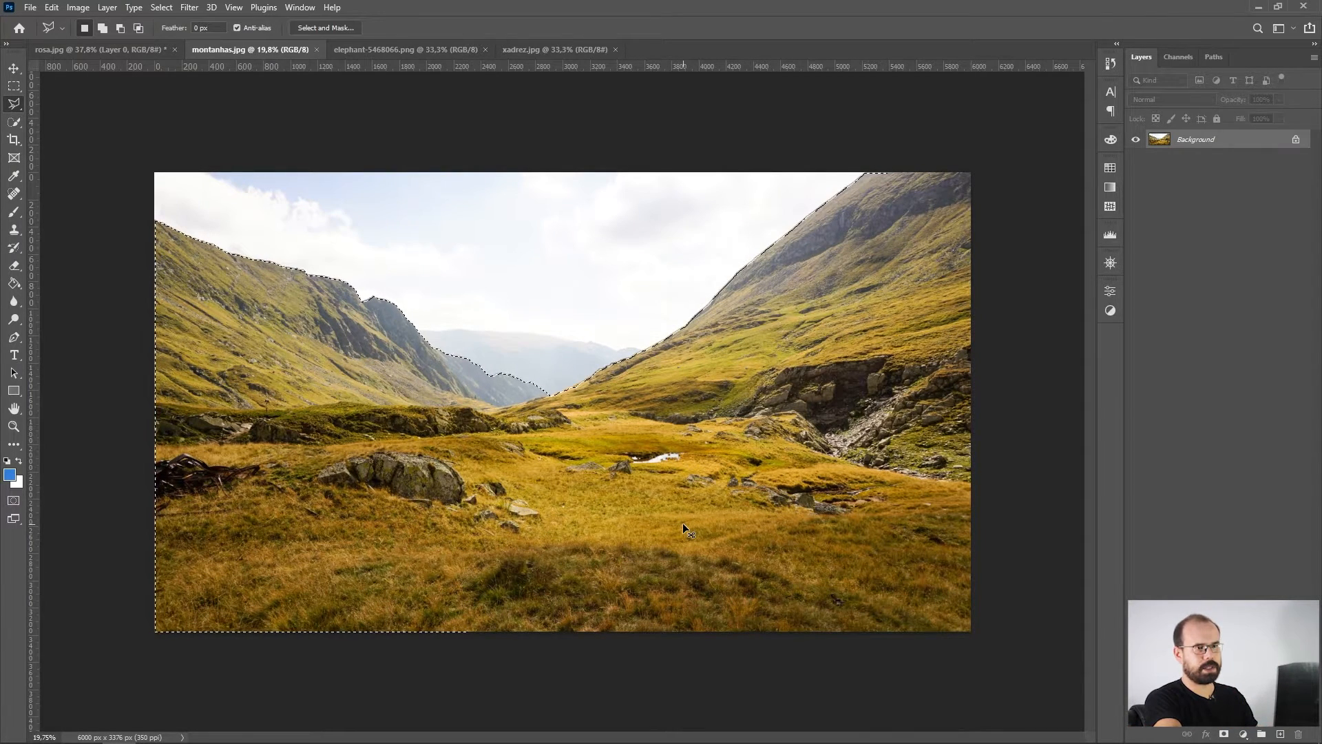
Step: Copy the selected mountains to a new layer and check the cutout by toggling the Background layer's visibility
{"action": "key", "text": "ctrl+j"}
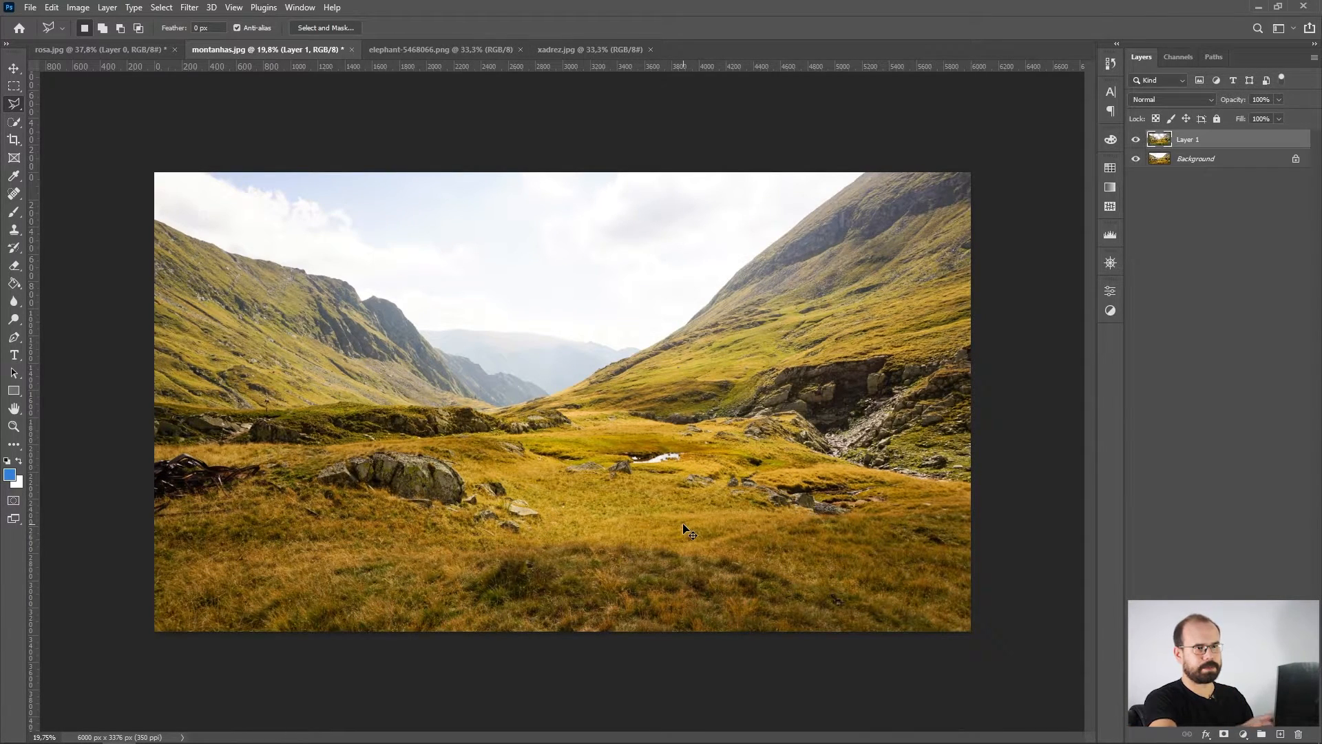
{"action": "left_click", "coordinate": [1140, 159]}
{"action": "left_click", "coordinate": [1137, 160]}
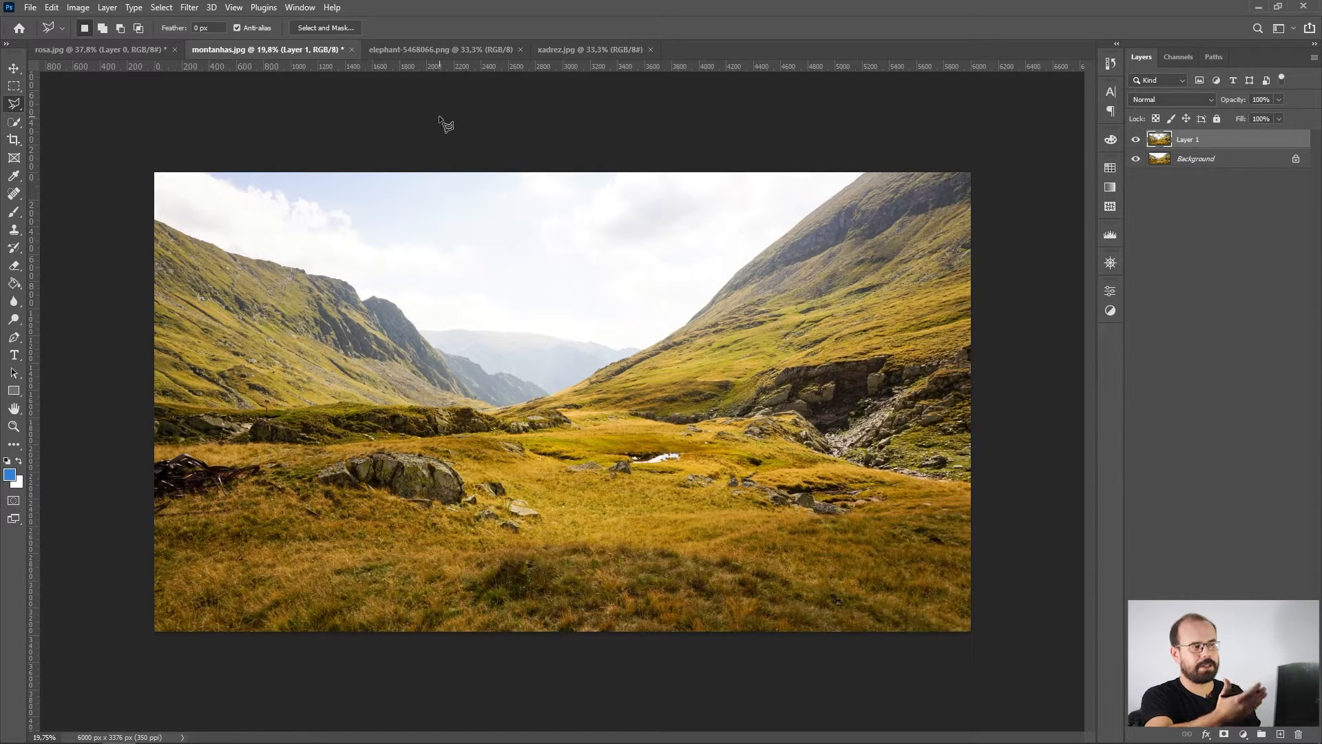
Step: In elephant-5468066.png, marquee-select the left elephant on Layer 1 and copy it to a new layer
{"action": "left_click", "coordinate": [455, 51]}
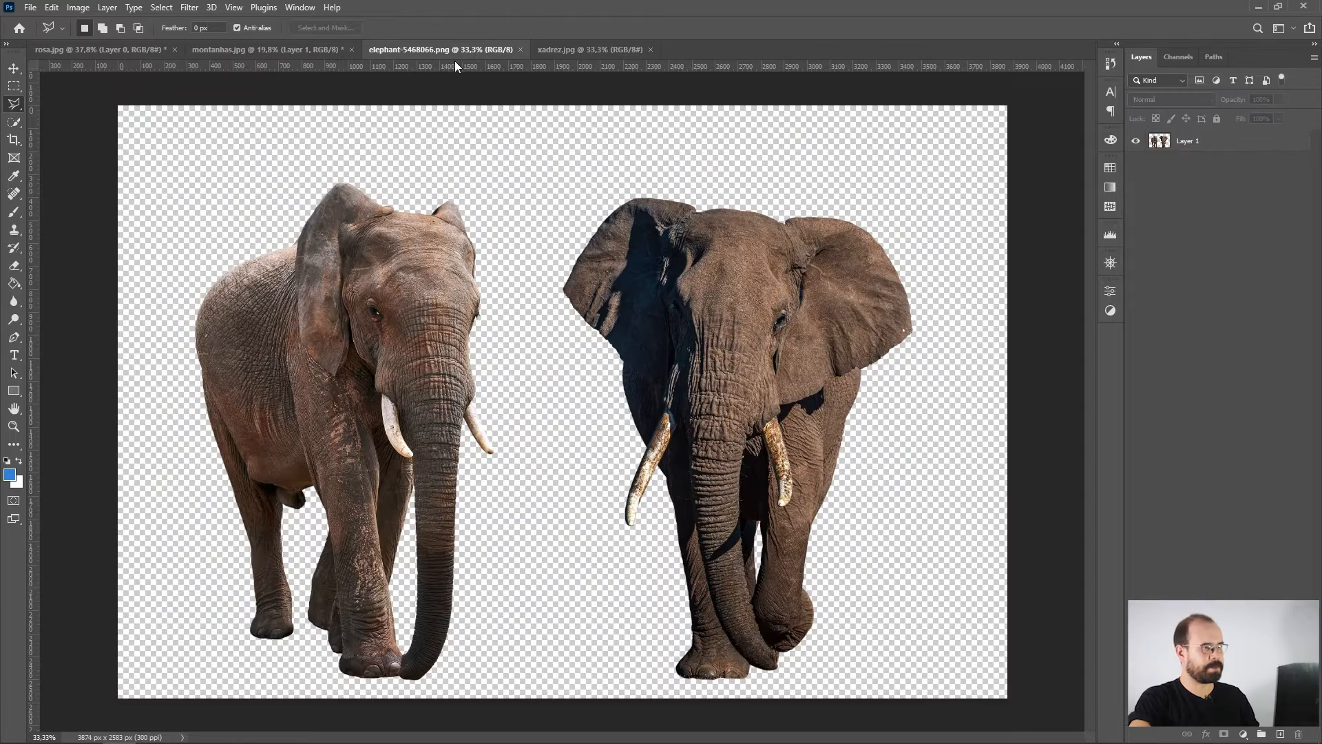
{"action": "left_click", "coordinate": [14, 86]}
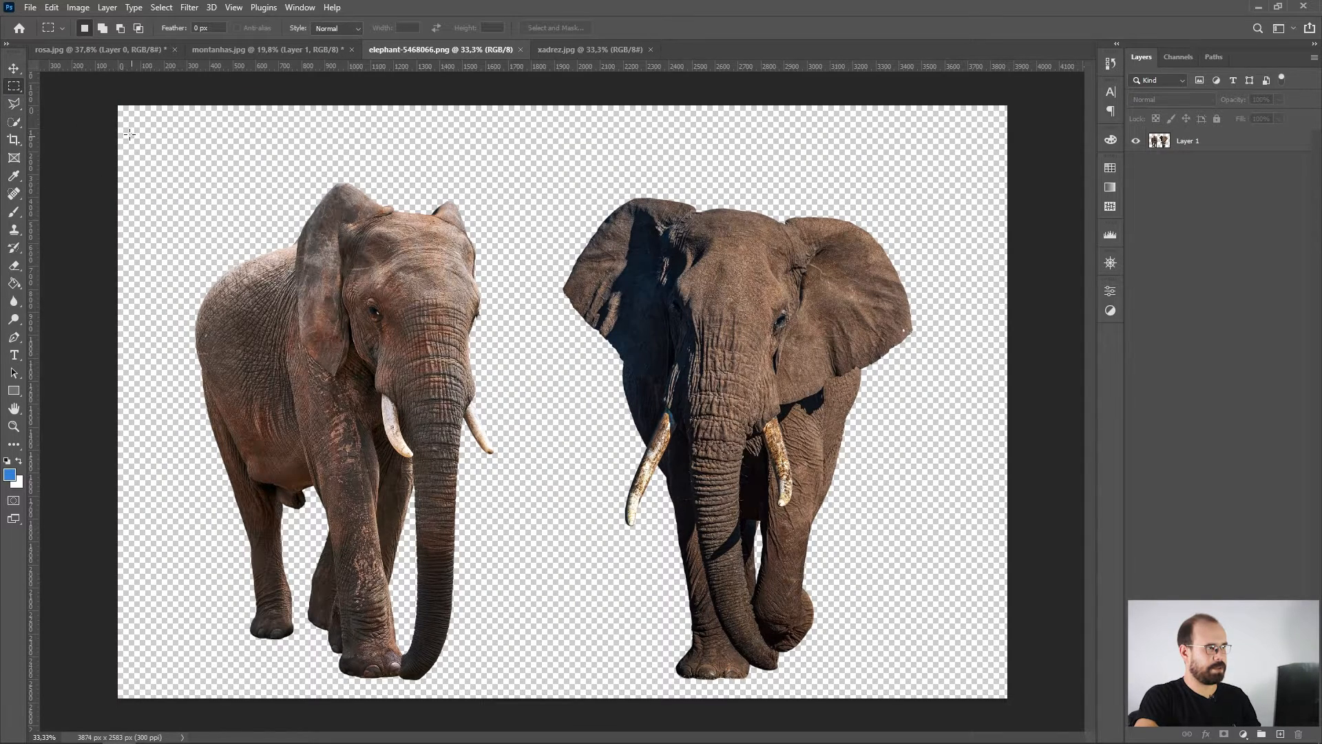
{"action": "left_click_drag", "start_coordinate": [129, 120], "coordinate": [524, 702]}
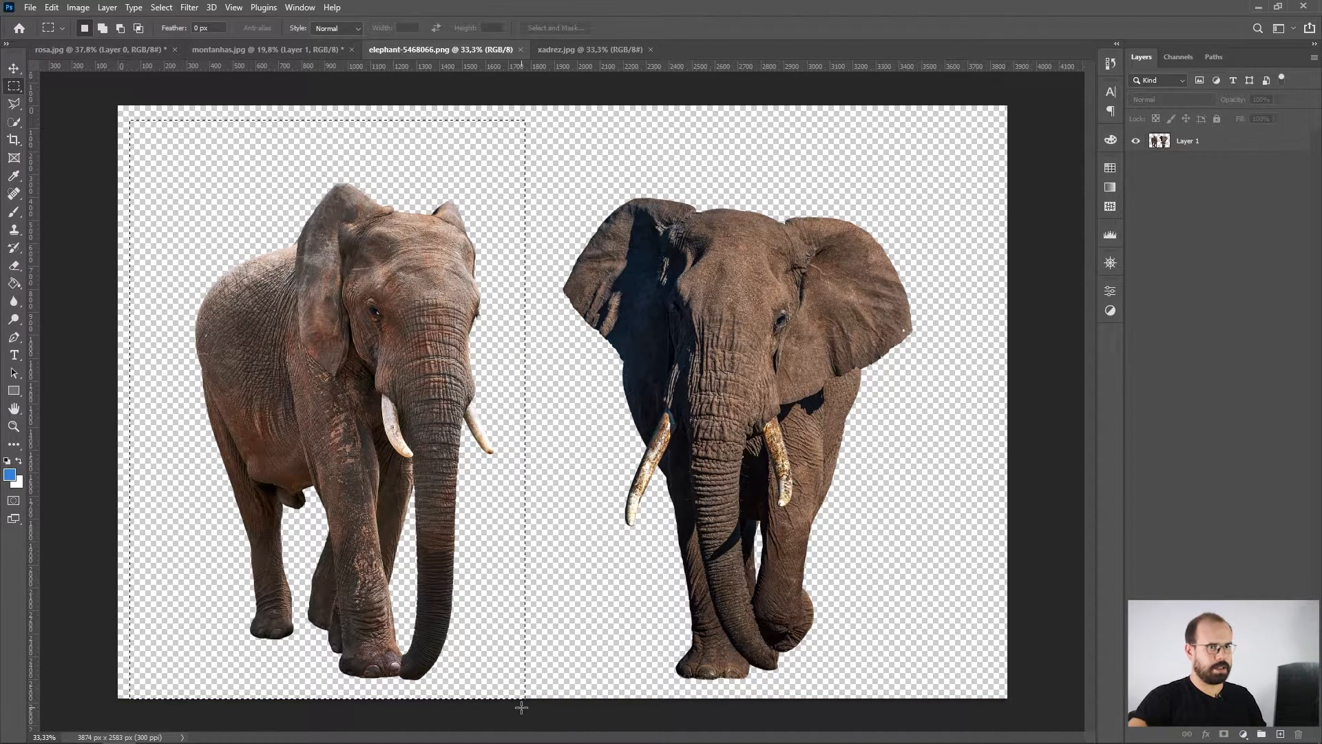
{"action": "left_click", "coordinate": [1217, 142]}
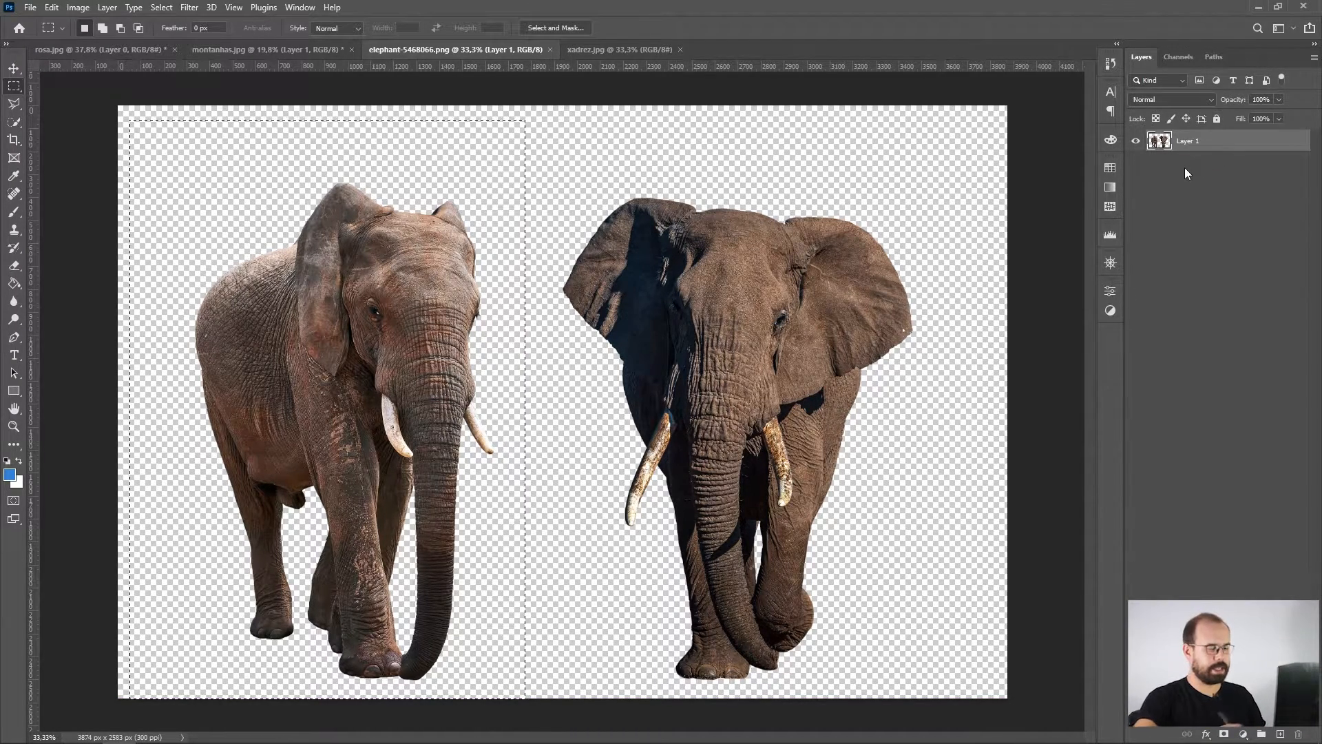
{"action": "key", "text": "ctrl+j"}
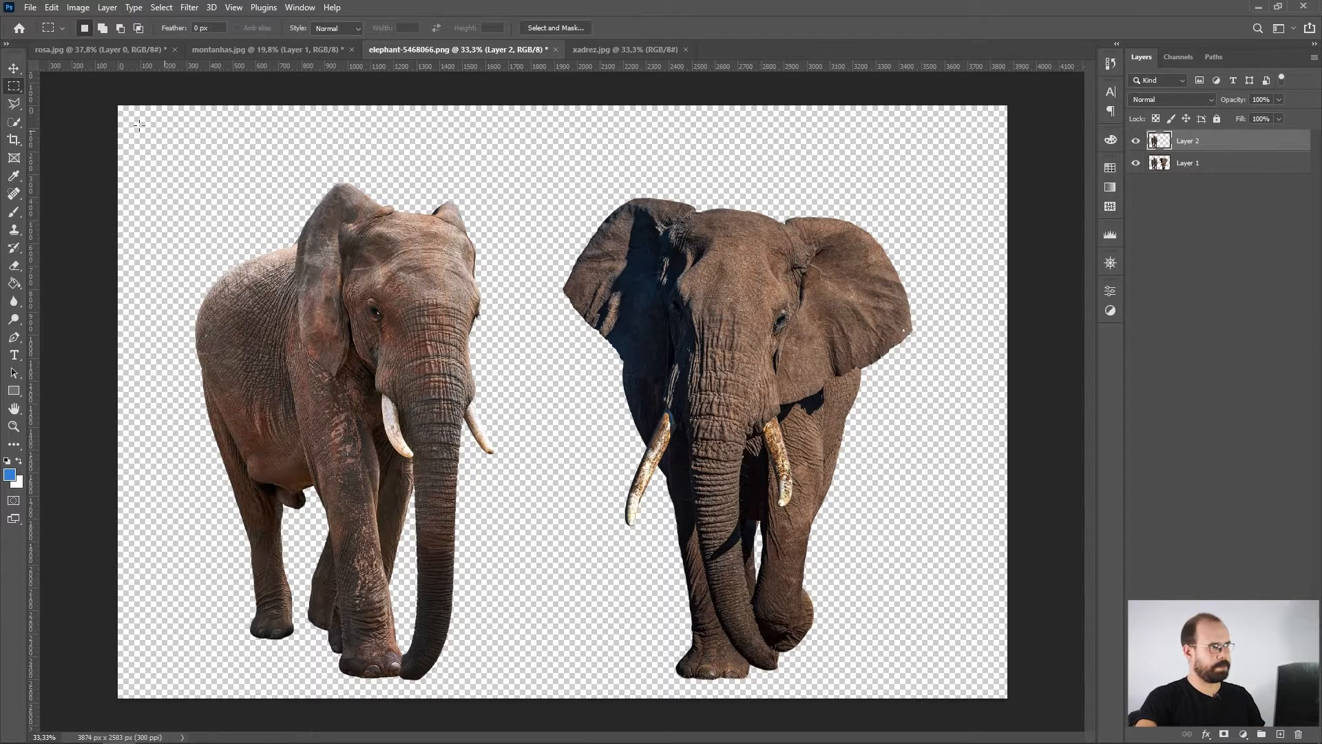
Step: Move the copied left elephant into montanhas.jpg and place its layer between Layer 1 and the Background
{"action": "left_click", "coordinate": [14, 69]}
{"action": "left_click_drag", "start_coordinate": [411, 297], "coordinate": [518, 193]}
{"action": "left_click_drag", "start_coordinate": [1243, 167], "coordinate": [1242, 168]}
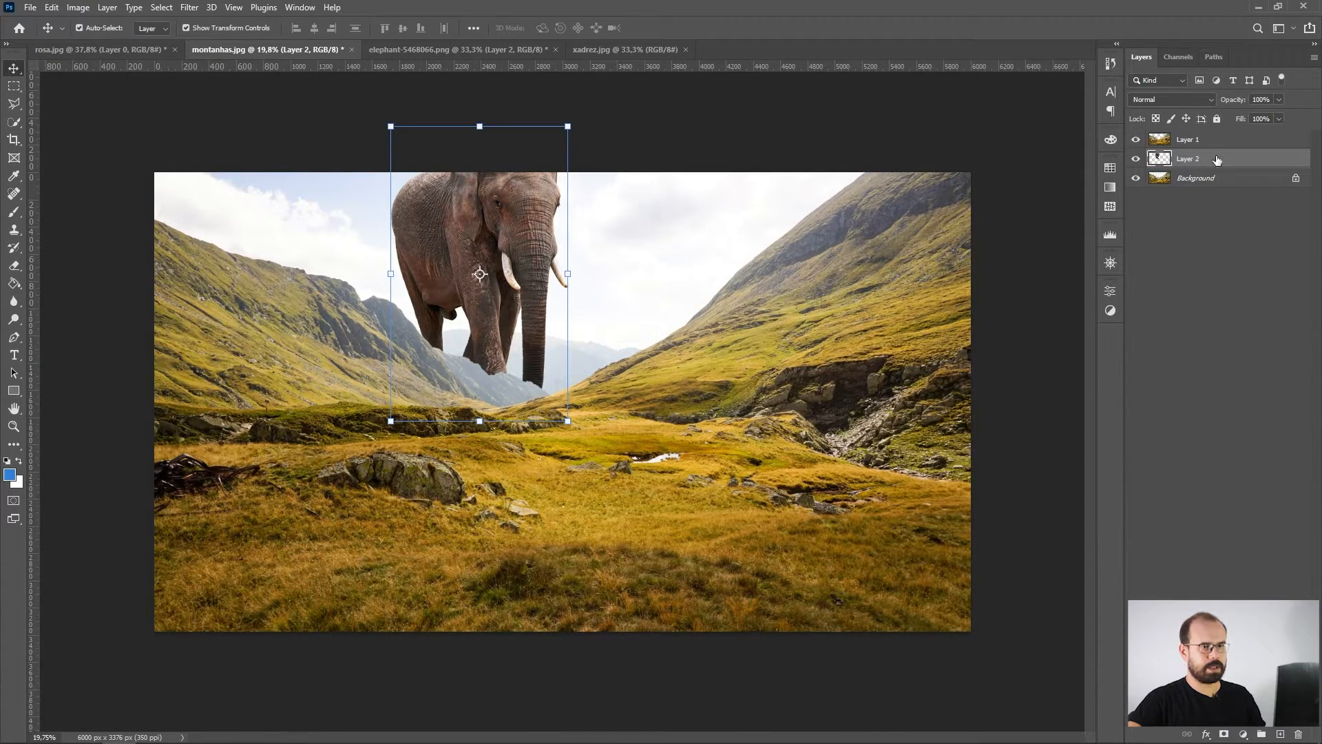
Step: Scale the elephant down and position it behind the left mountain's ridge
{"action": "left_click_drag", "start_coordinate": [562, 145], "coordinate": [496, 215]}
{"action": "left_click_drag", "start_coordinate": [474, 266], "coordinate": [449, 265]}
{"action": "key", "text": "Return"}
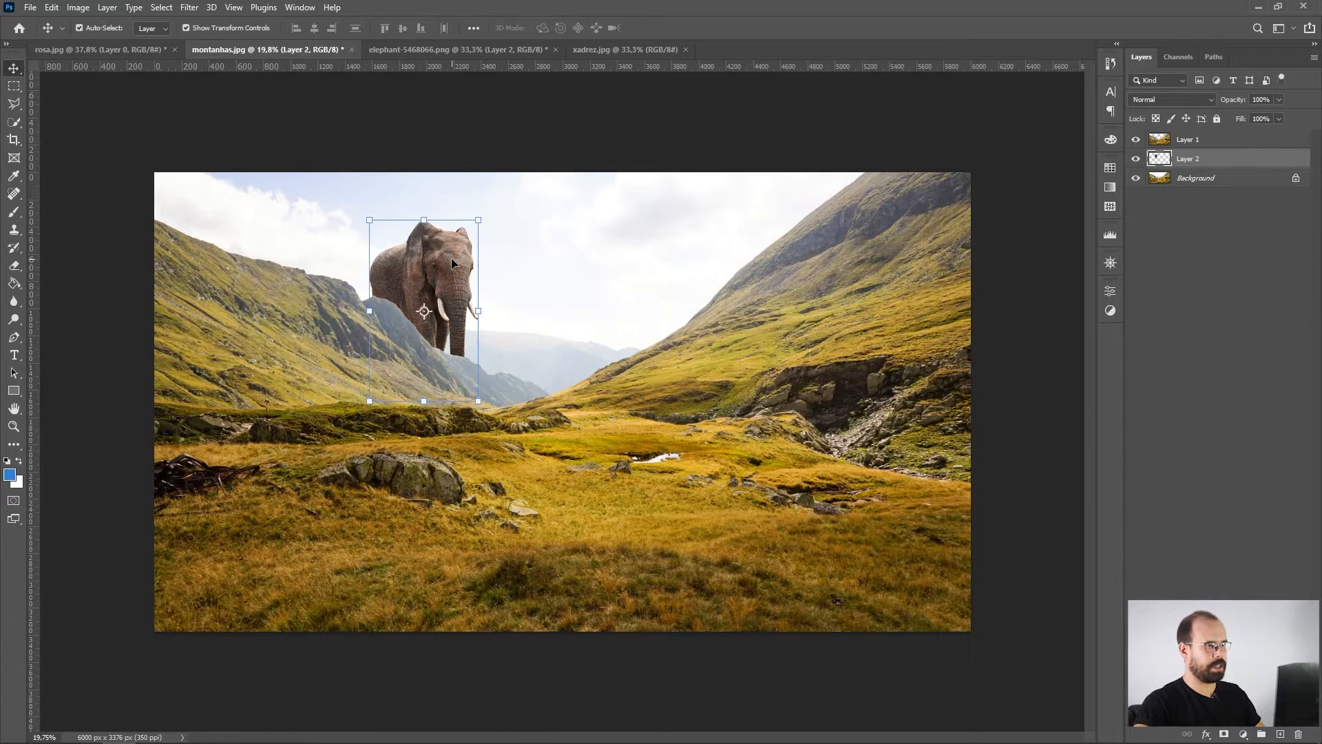
Step: Back in elephant-5468066.png, marquee-select the right elephant on Layer 1 and copy it to a new layer
{"action": "left_click", "coordinate": [442, 49]}
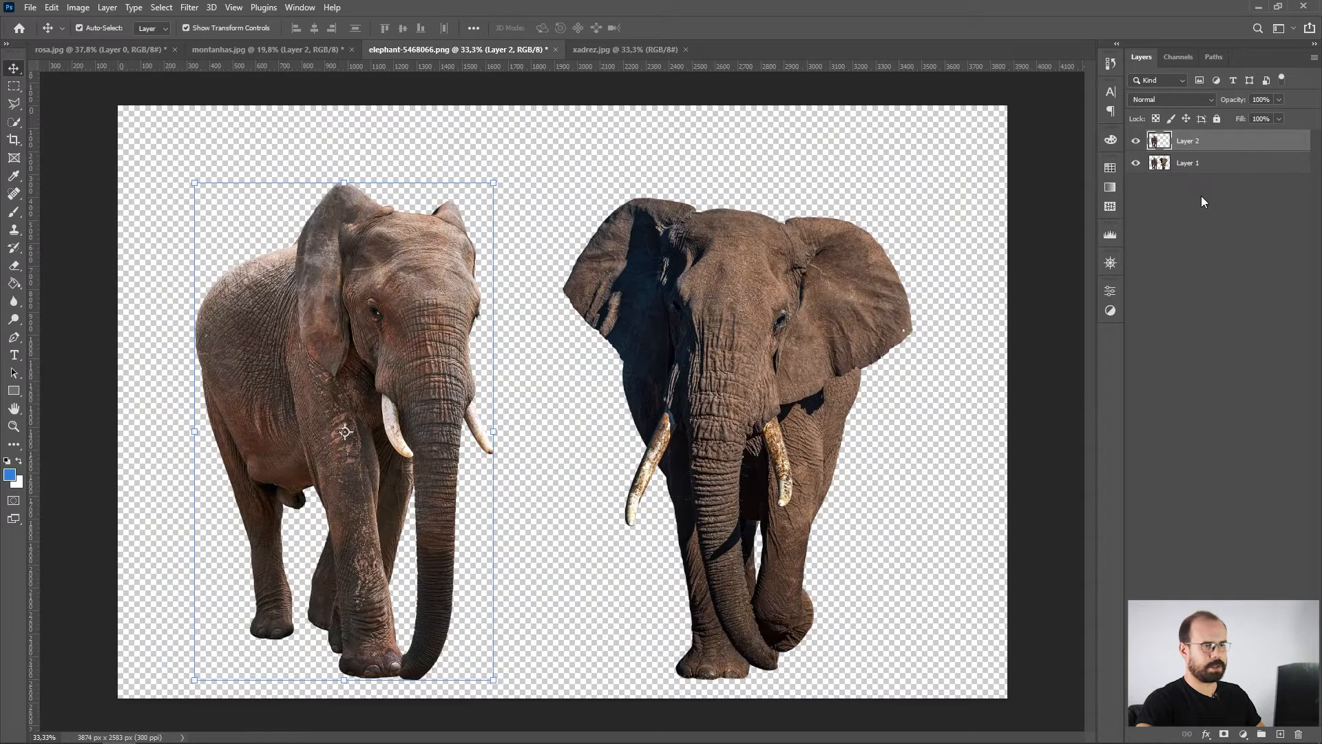
{"action": "left_click", "coordinate": [1186, 163]}
{"action": "left_click", "coordinate": [16, 88]}
{"action": "left_click_drag", "start_coordinate": [529, 151], "coordinate": [935, 699]}
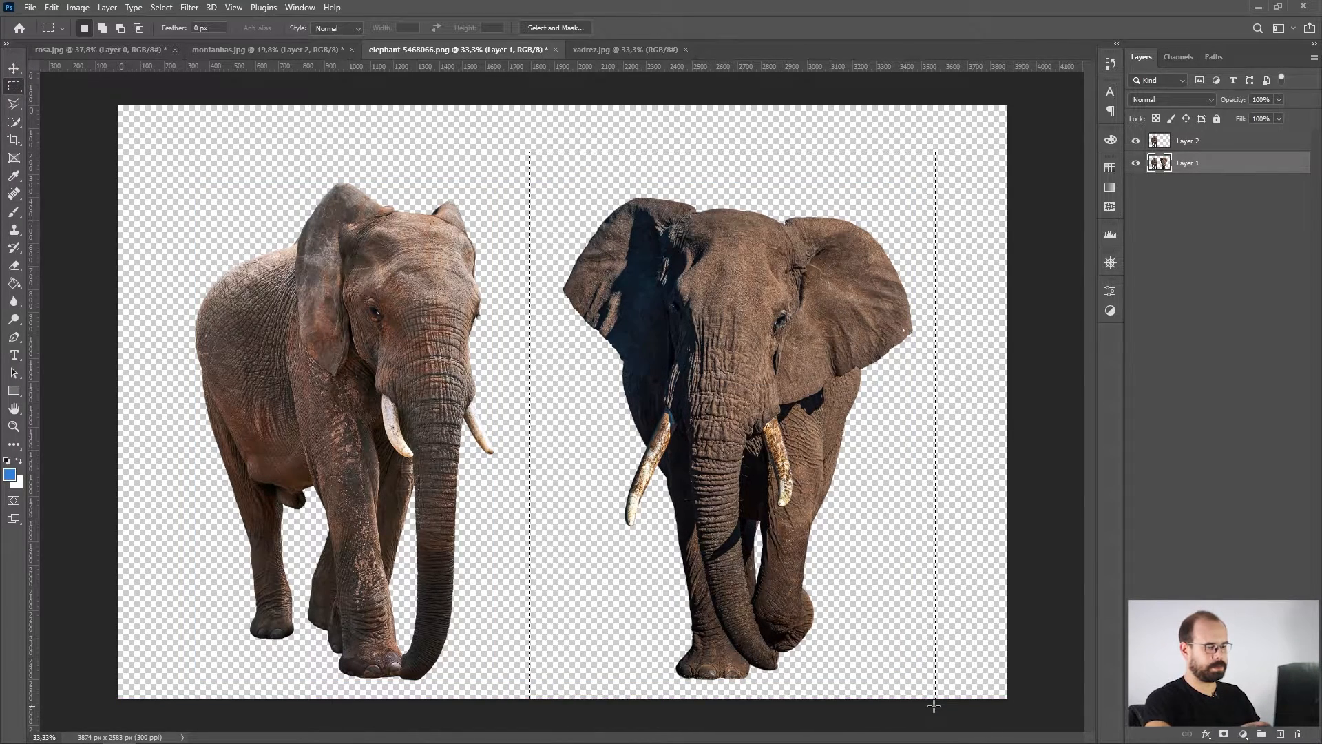
{"action": "key", "text": "ctrl+j"}
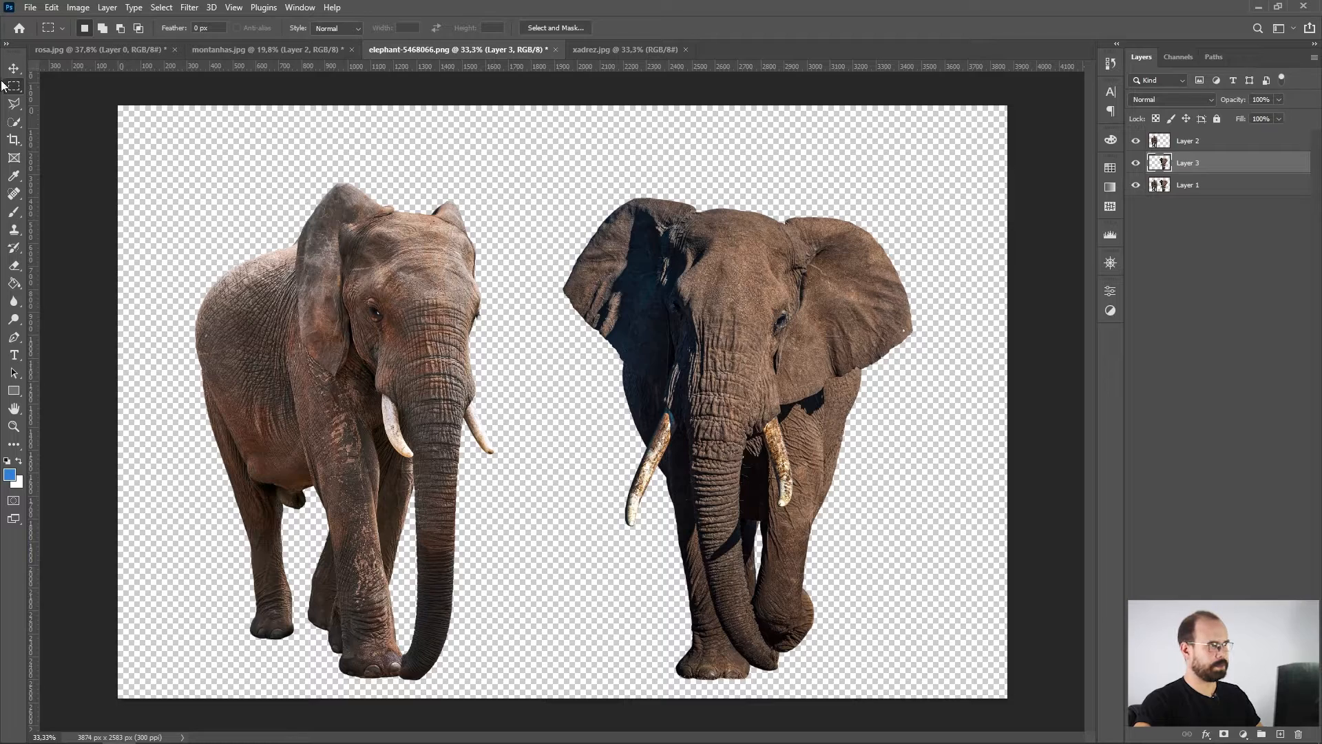
Step: Move the right elephant's copy into montanhas.jpg and position it behind the valley between the slopes, at about X 2473 px, Y 132 px
{"action": "left_click", "coordinate": [17, 68]}
{"action": "left_click_drag", "start_coordinate": [719, 258], "coordinate": [387, 122]}
{"action": "left_click_drag", "start_coordinate": [554, 284], "coordinate": [555, 284]}
{"action": "left_click_drag", "start_coordinate": [582, 231], "coordinate": [622, 283]}
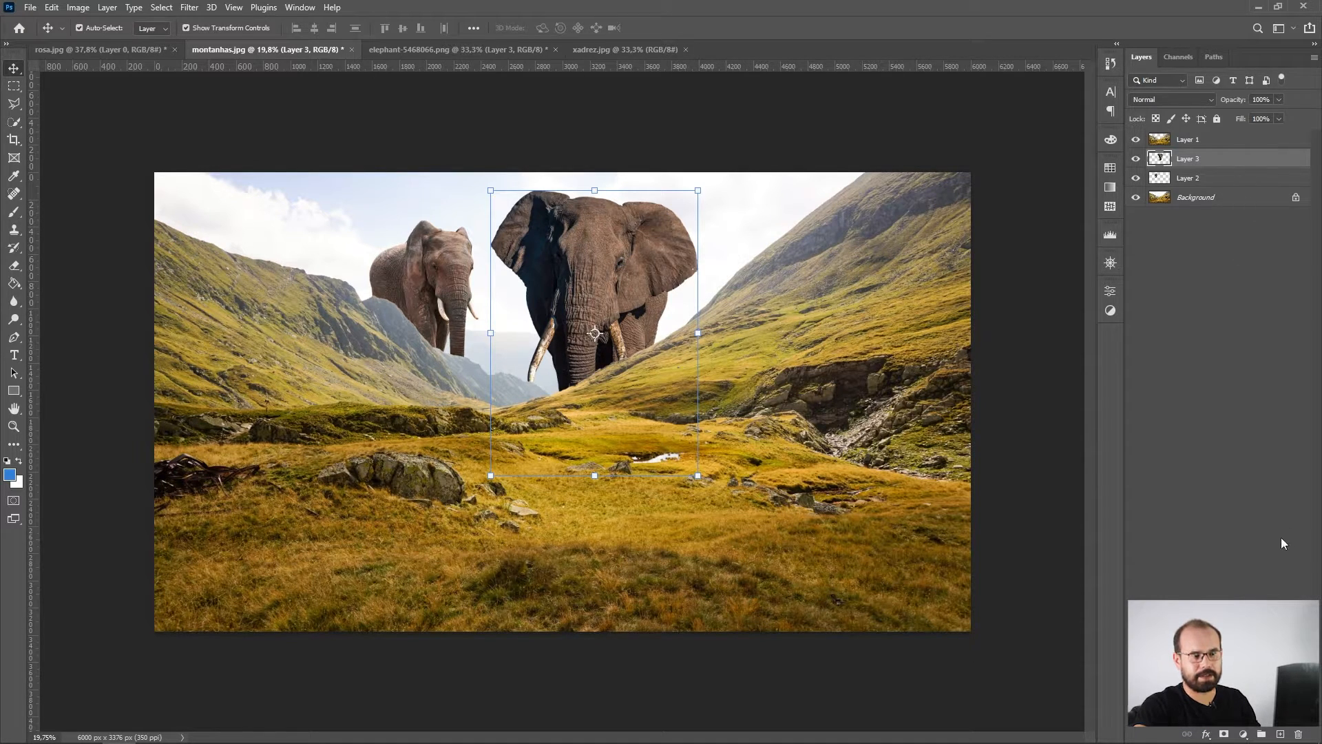
Step: Add a Curves adjustment layer above the large elephant's layer and clip it to that layer
{"action": "left_click", "coordinate": [1243, 734]}
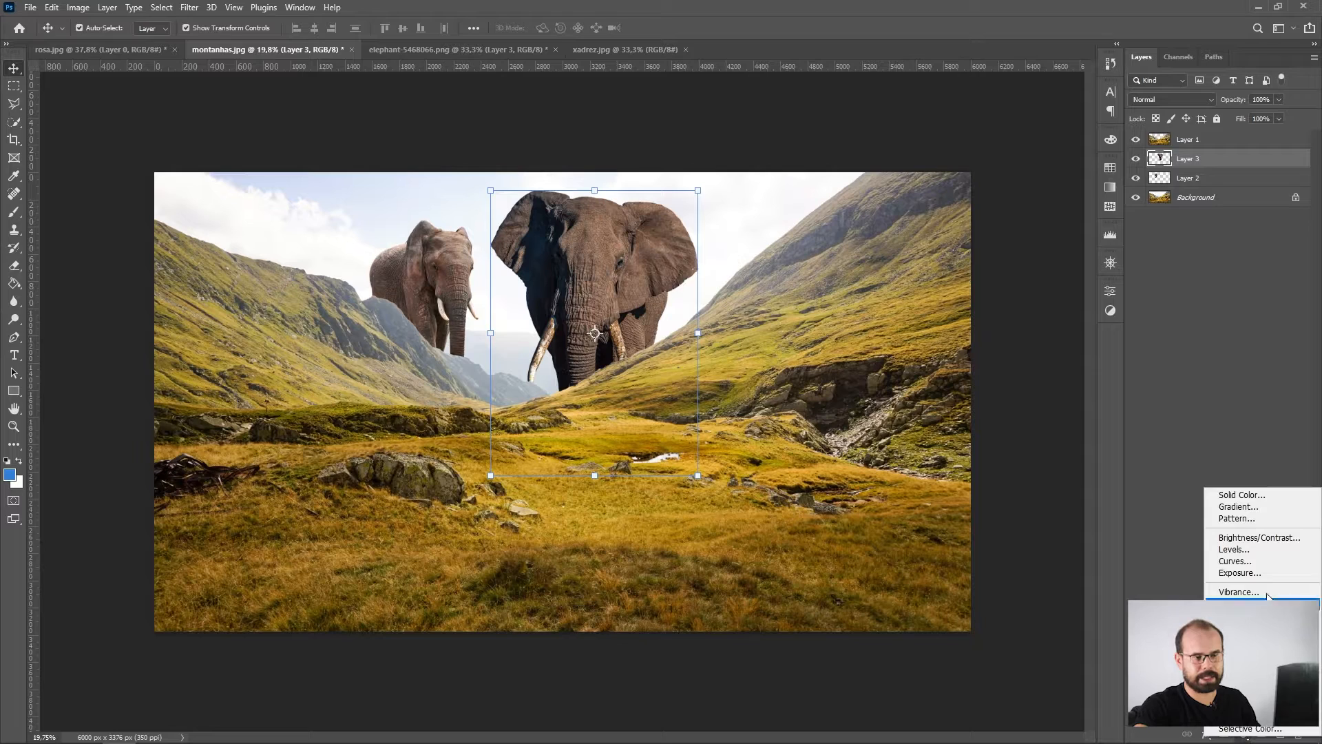
{"action": "left_click", "coordinate": [1262, 563]}
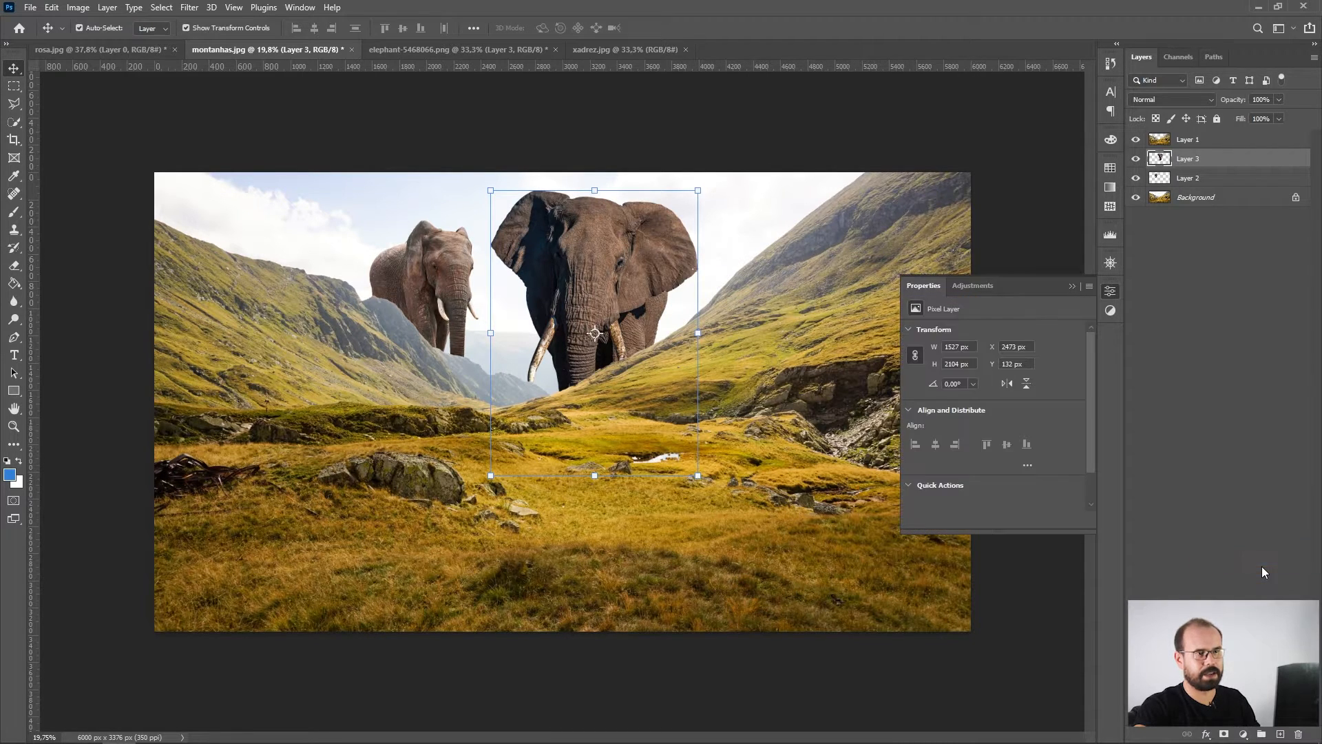
{"action": "left_click", "coordinate": [1239, 160], "text": "alt"}
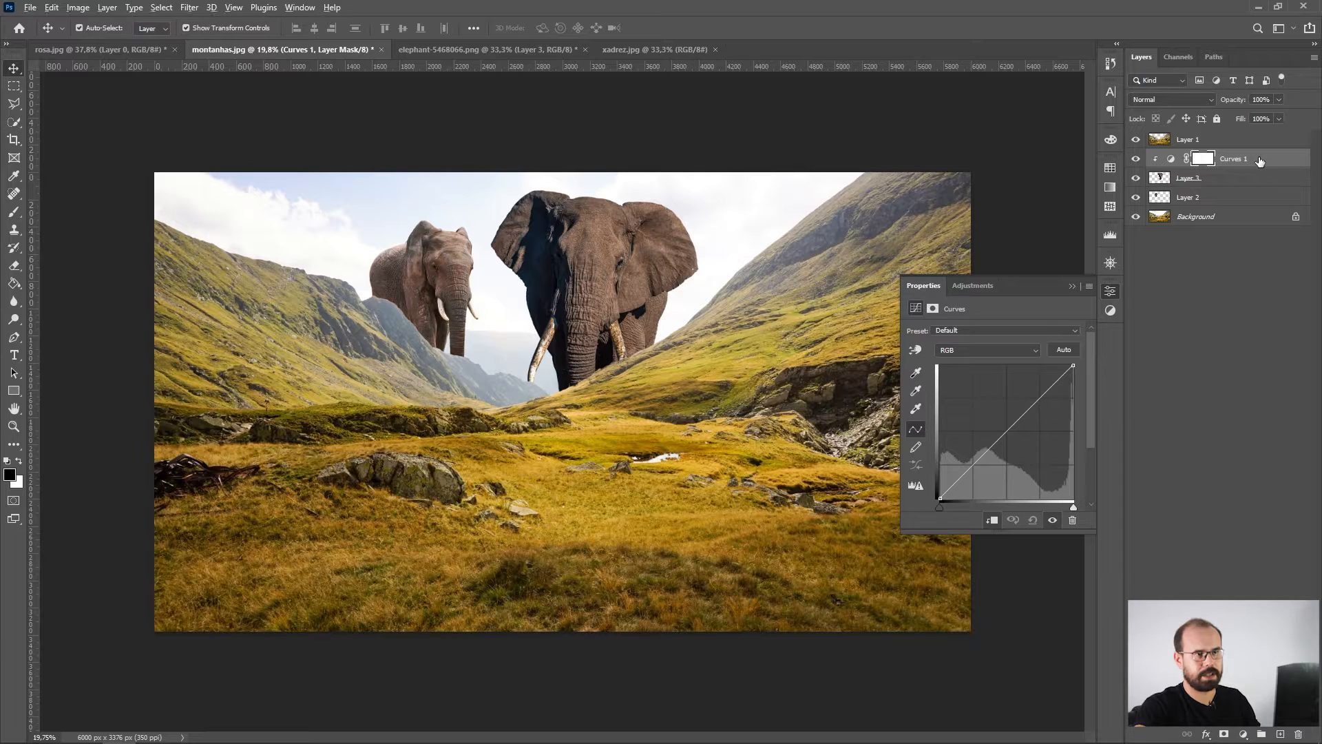
Step: Compare the effect of a strongly darkened Curves 1 adjustment when clipped to the large elephant's layer and when released, and straighten its curve again
{"action": "left_click", "coordinate": [1255, 165], "text": "alt"}
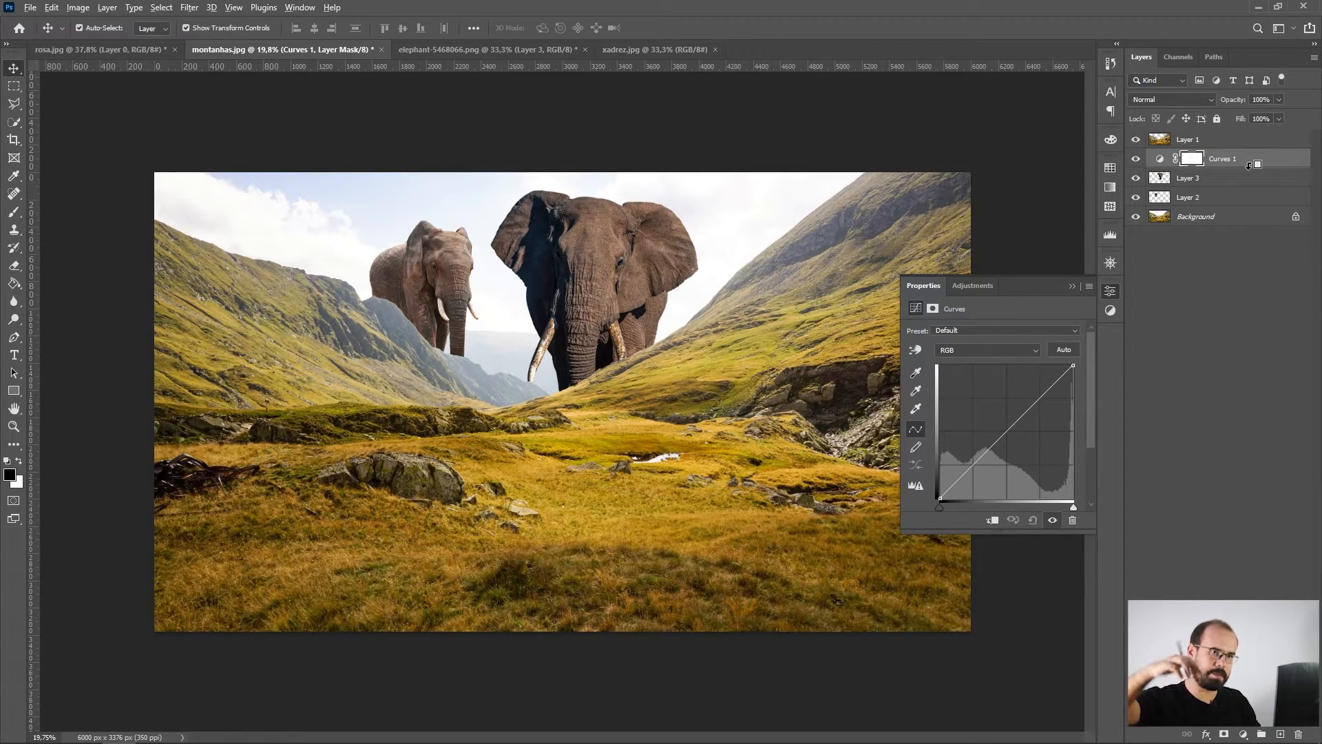
{"action": "left_click", "coordinate": [1248, 166], "text": "alt"}
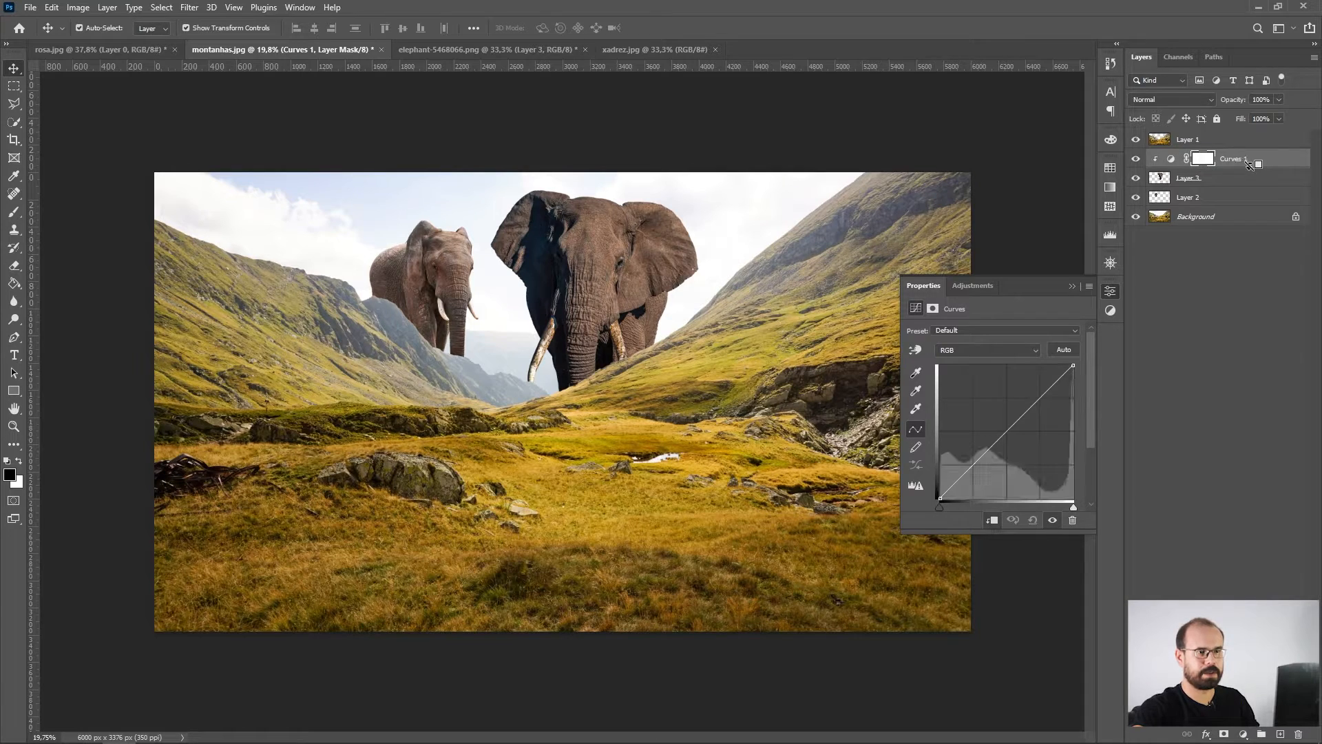
{"action": "left_click", "coordinate": [1171, 159]}
{"action": "left_click_drag", "start_coordinate": [1006, 434], "coordinate": [1049, 481]}
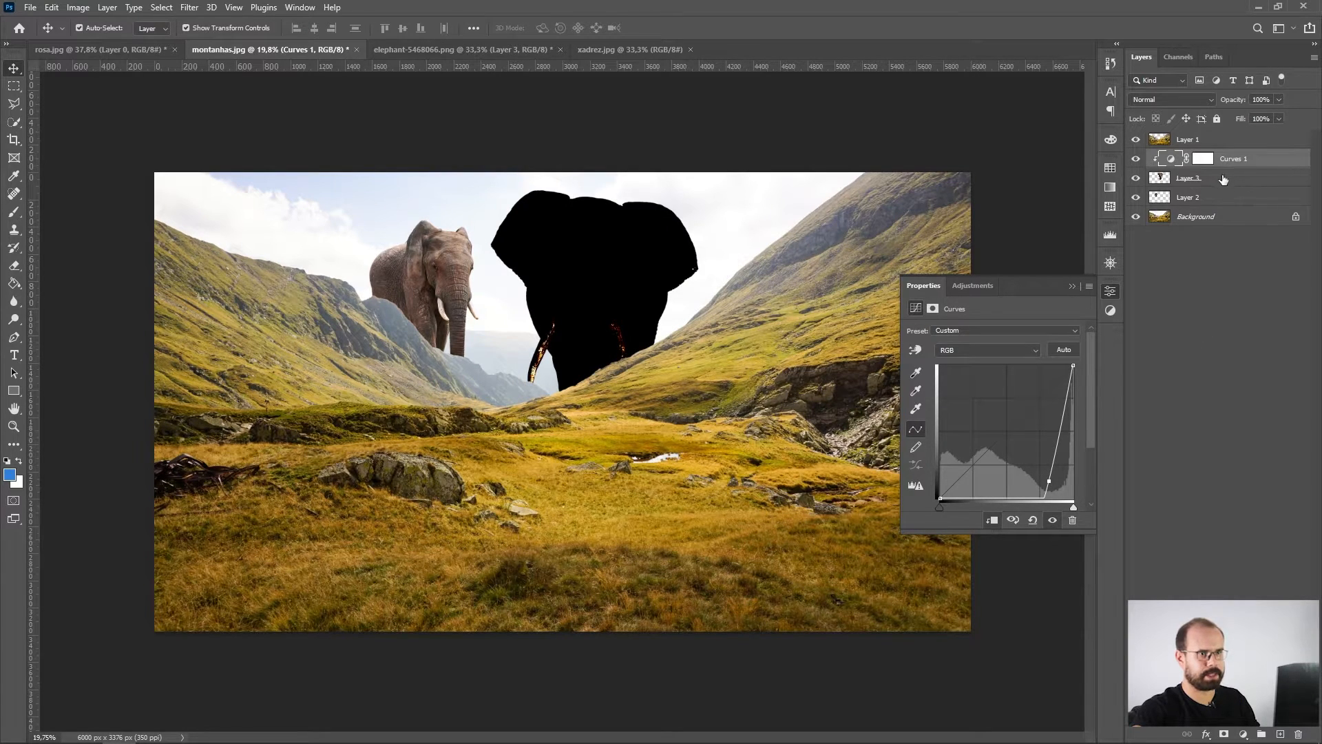
{"action": "left_click", "coordinate": [1231, 160], "text": "alt"}
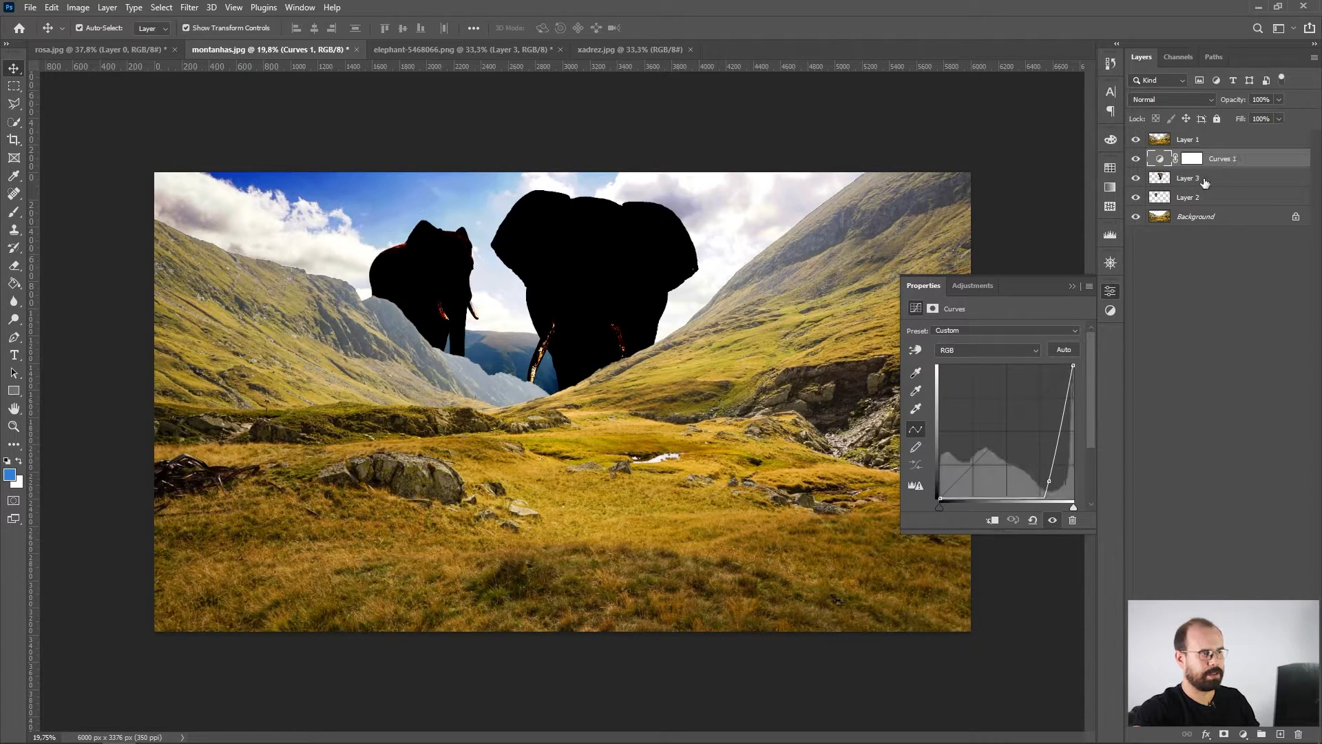
{"action": "left_click_drag", "start_coordinate": [1049, 481], "coordinate": [1036, 451]}
{"action": "left_click", "coordinate": [1265, 163], "text": "alt"}
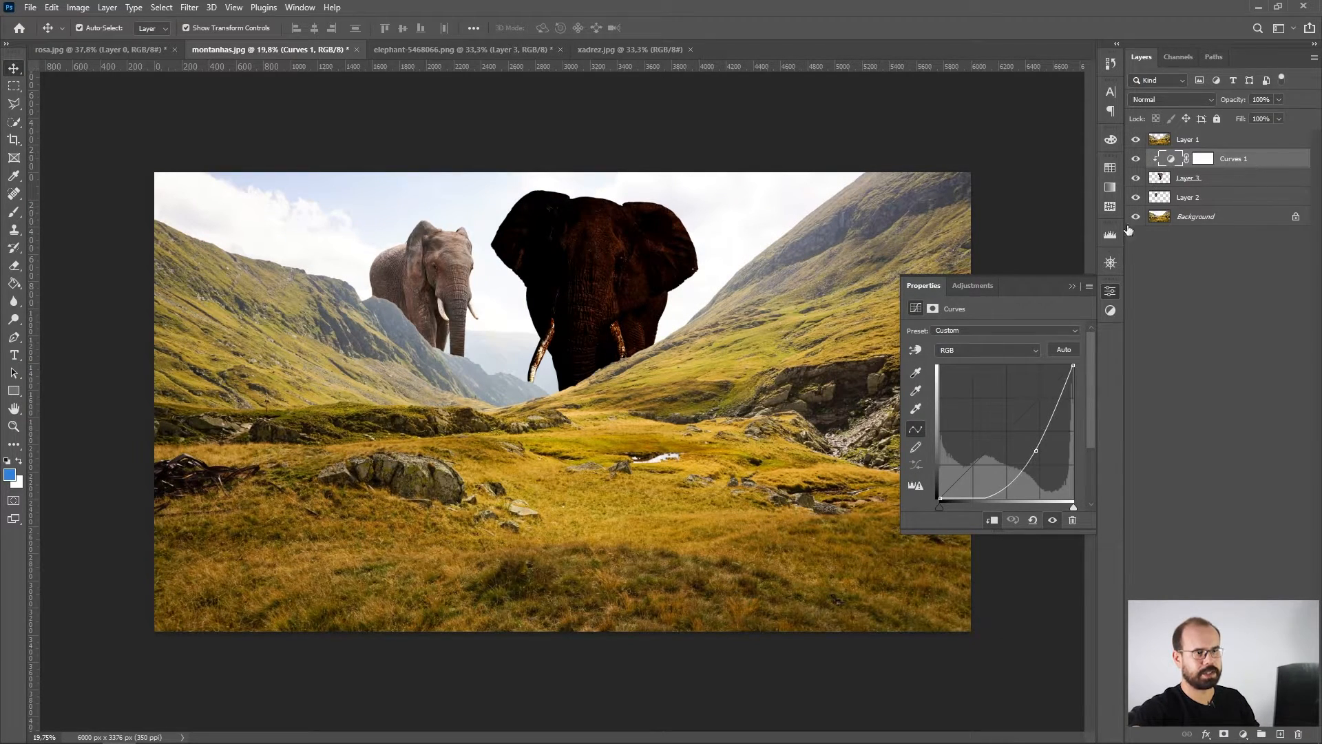
{"action": "left_click_drag", "start_coordinate": [1037, 441], "coordinate": [1003, 436]}
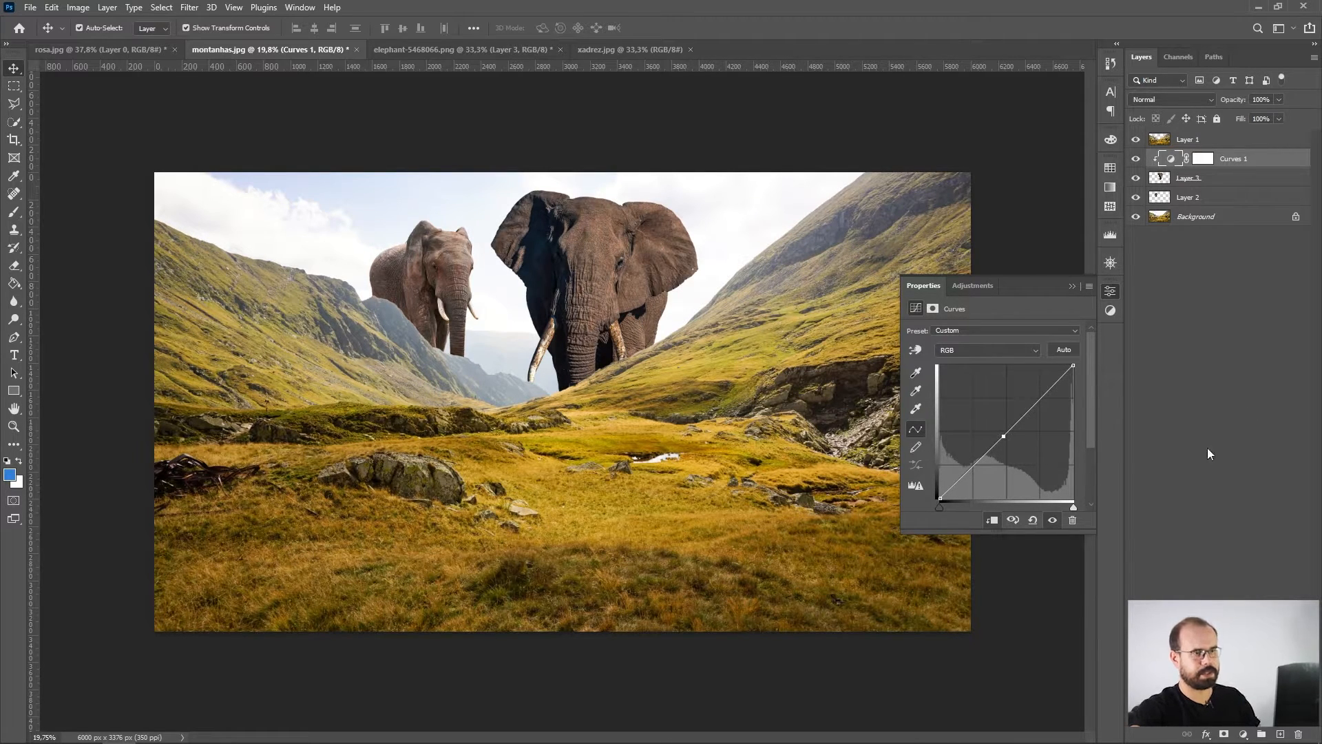
Step: Add a Curves adjustment layer above the small elephant's Layer 2 and clip it to that layer
{"action": "left_click", "coordinate": [1215, 201]}
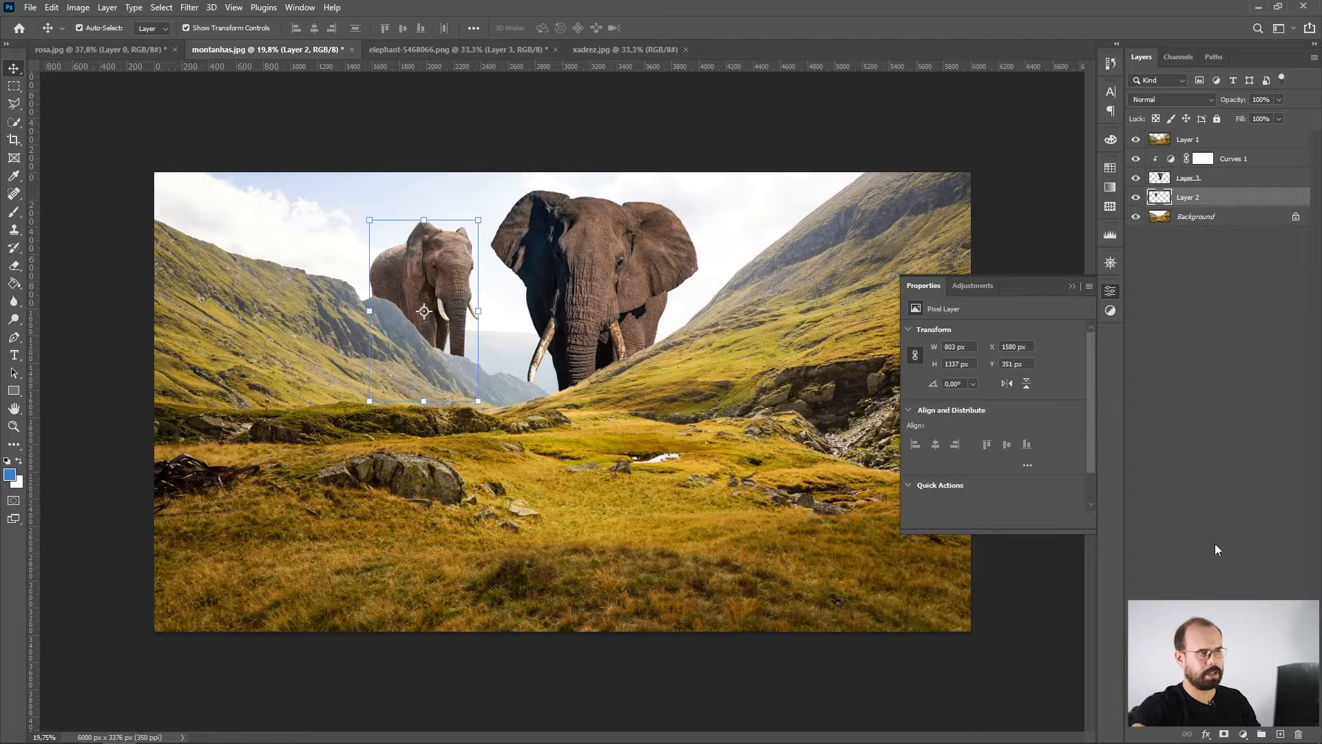
{"action": "left_click", "coordinate": [1243, 735]}
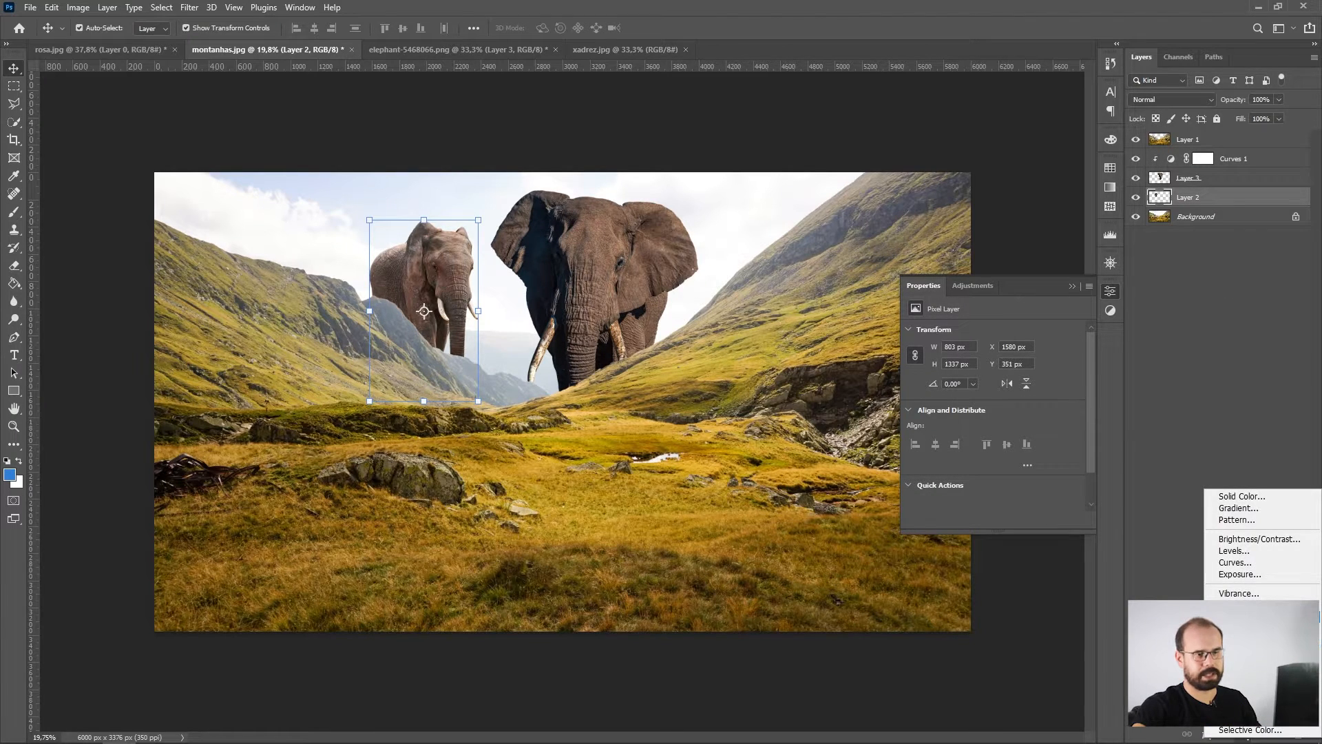
{"action": "left_click", "coordinate": [1254, 563]}
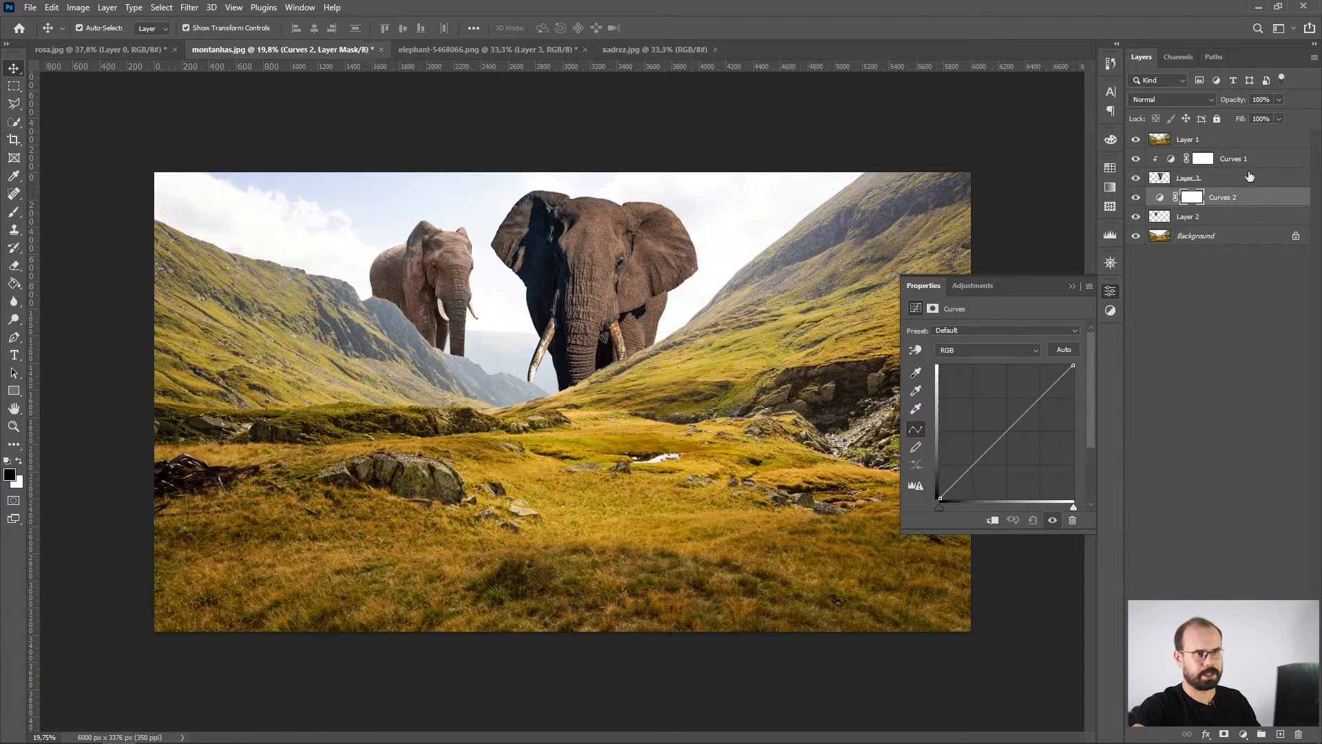
{"action": "left_click", "coordinate": [1240, 201], "text": "alt"}
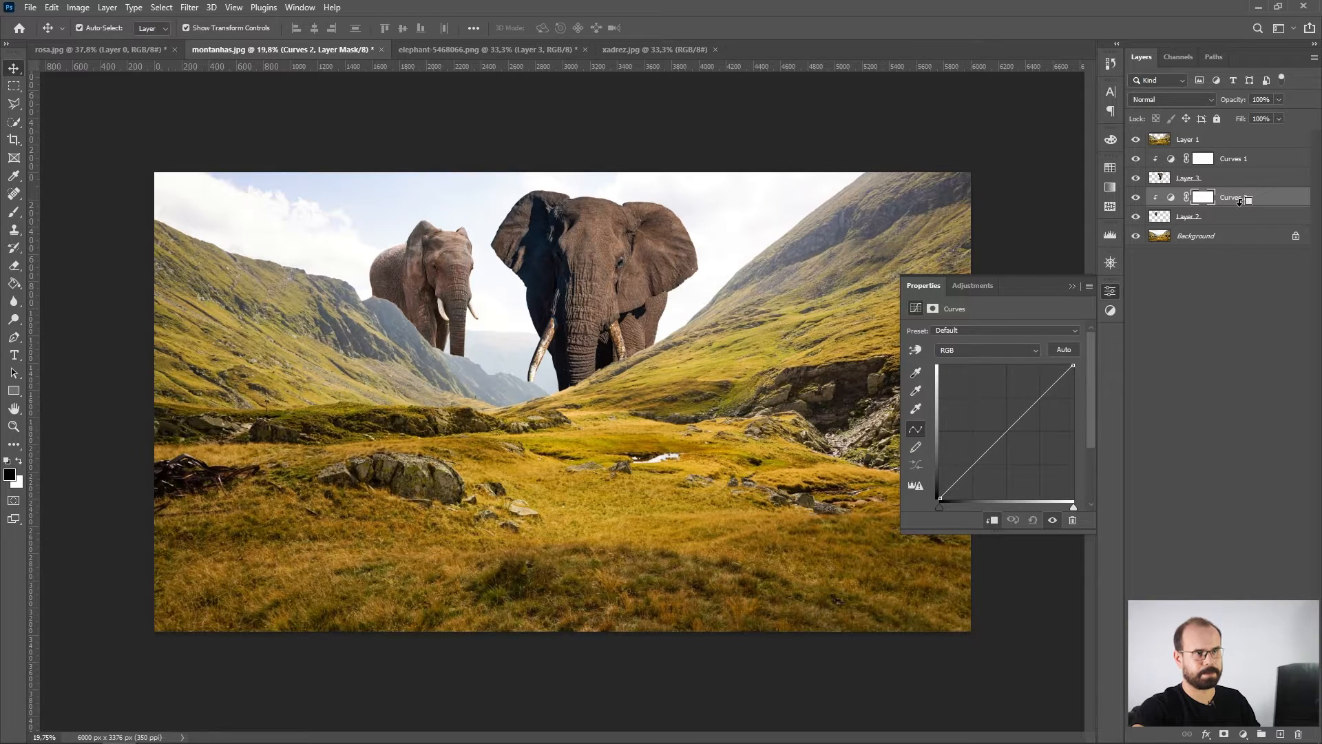
Step: Fade the large elephant in Curves 1 by removing the midpoint, raising the black point well up and lowering the white point's output
{"action": "left_click", "coordinate": [1175, 165]}
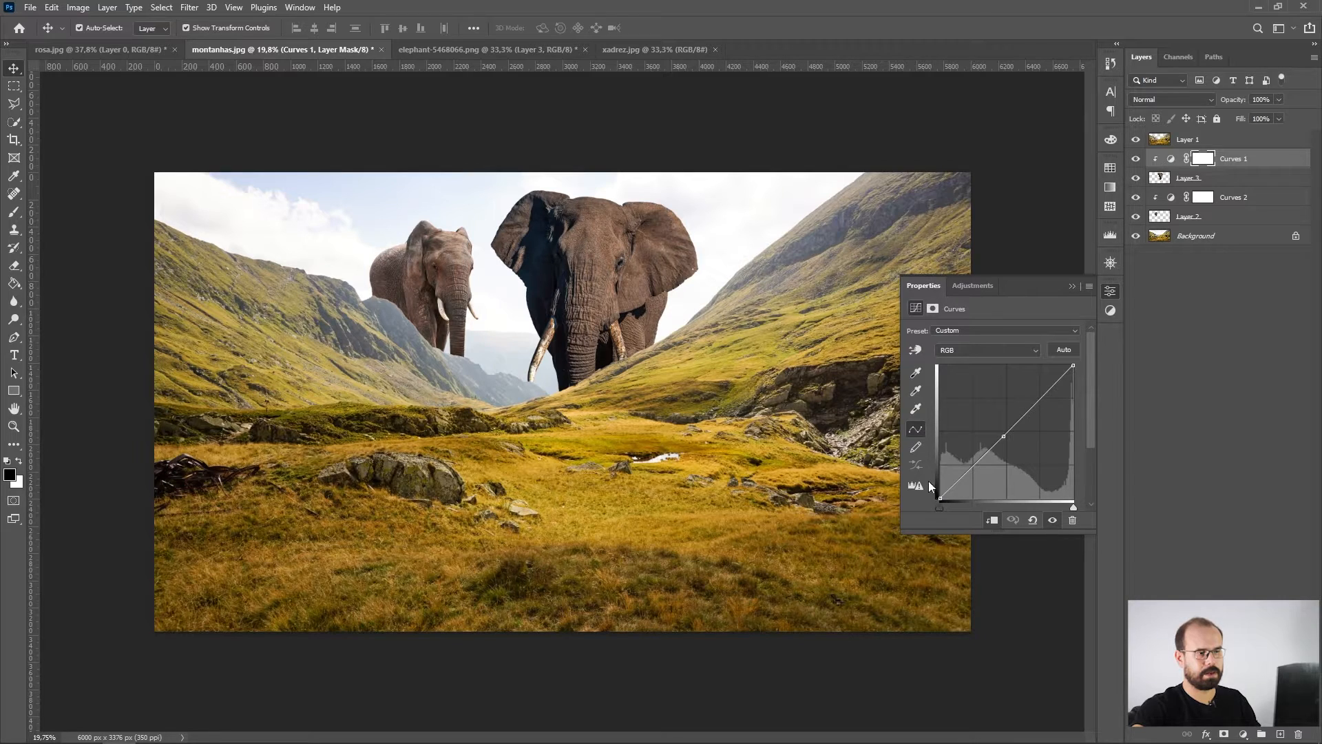
{"action": "left_click_drag", "start_coordinate": [939, 498], "coordinate": [940, 469]}
{"action": "key", "text": "Delete"}
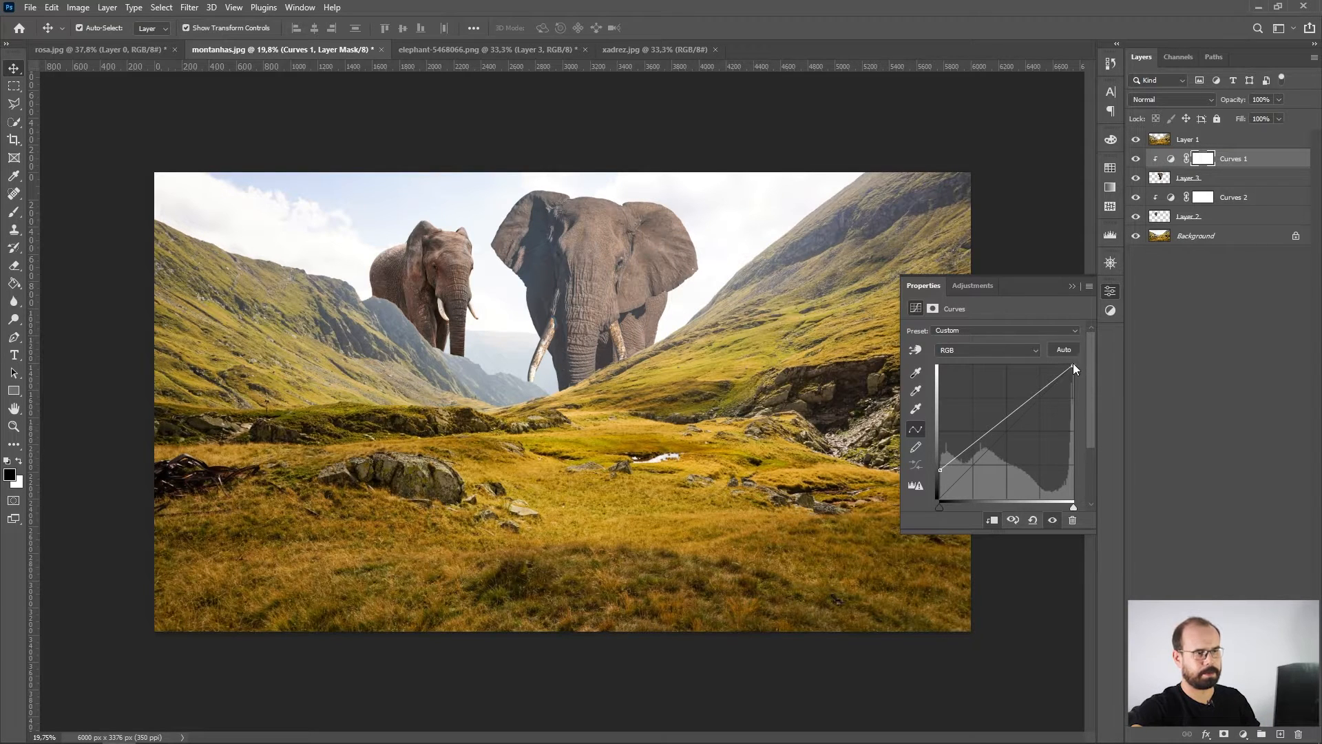
{"action": "mouse_move", "coordinate": [1074, 367]}
{"action": "left_mouse_down"}
{"action": "mouse_move", "coordinate": [1073, 401]}
{"action": "mouse_move", "coordinate": [1086, 388]}
{"action": "left_mouse_up"}
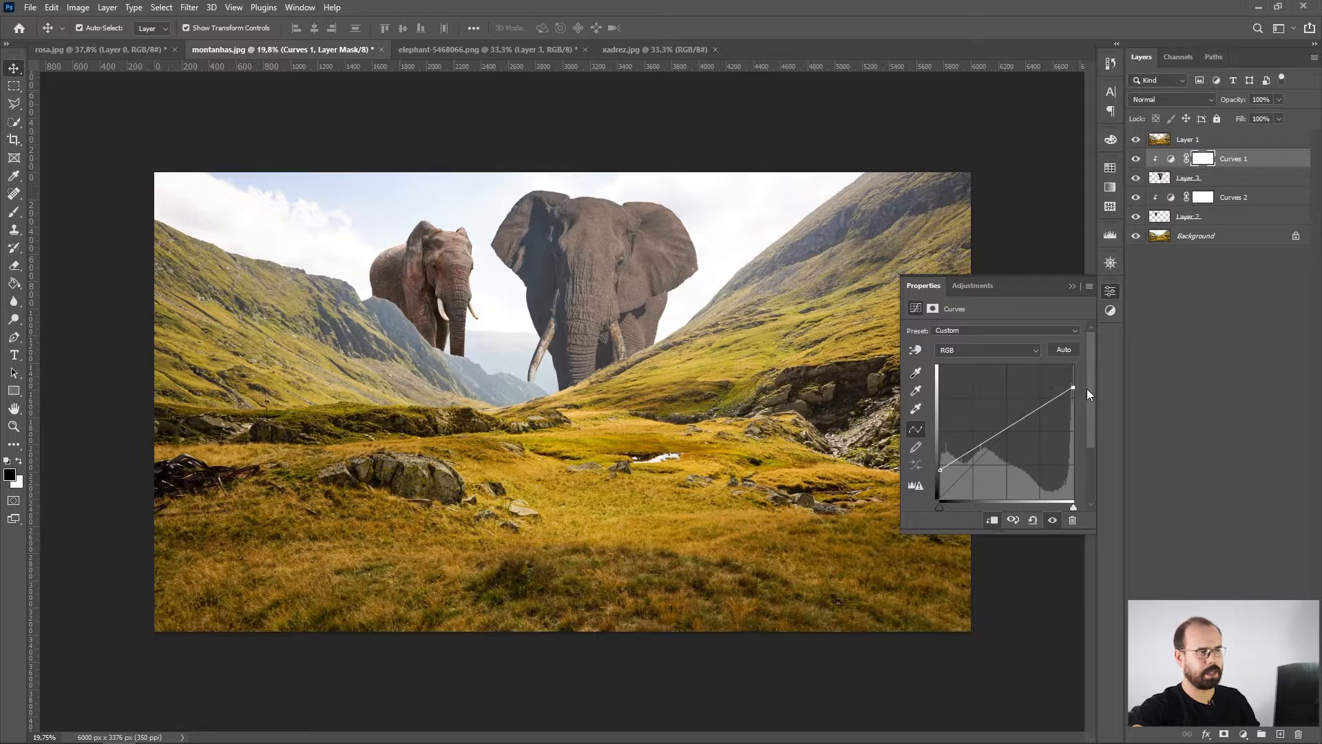
{"action": "left_click_drag", "start_coordinate": [941, 468], "coordinate": [939, 444]}
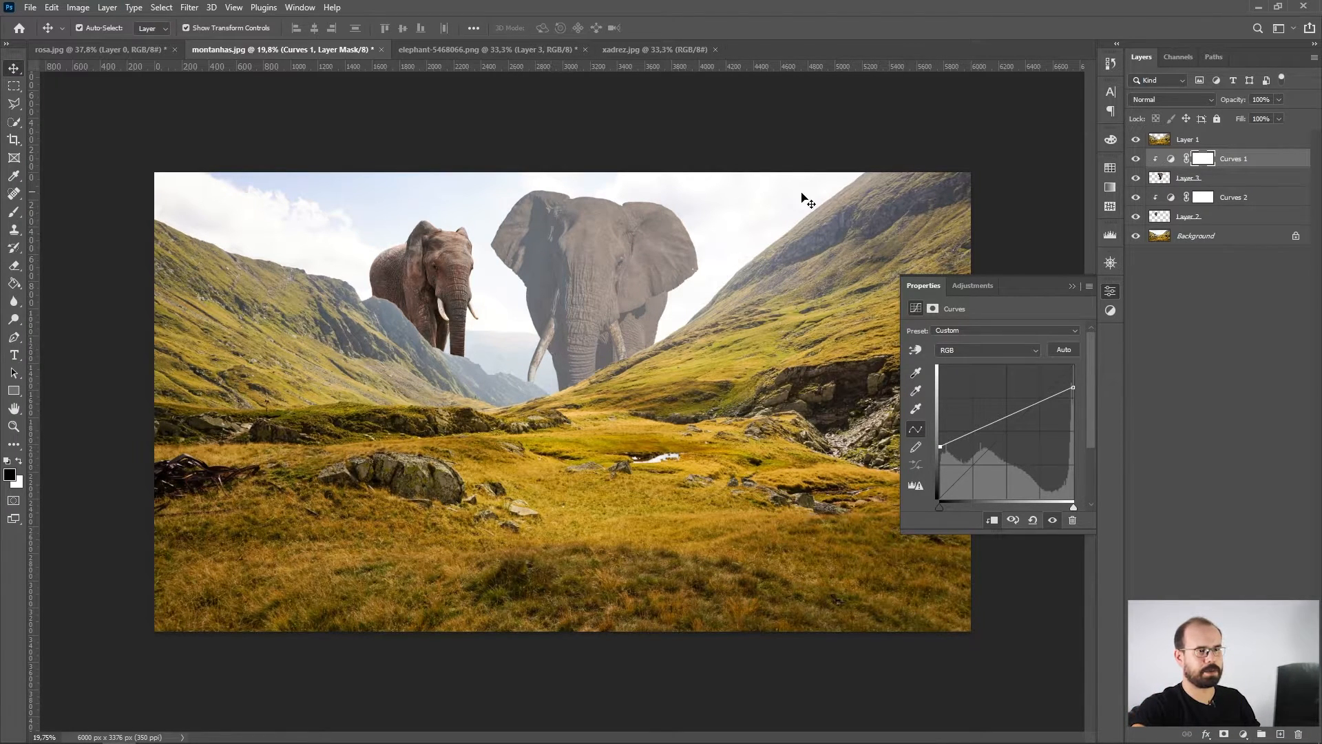
Step: Fade the small elephant in Curves 2 by raising the black point to about mid-height and slightly lowering the white point's output
{"action": "left_click", "coordinate": [1255, 199]}
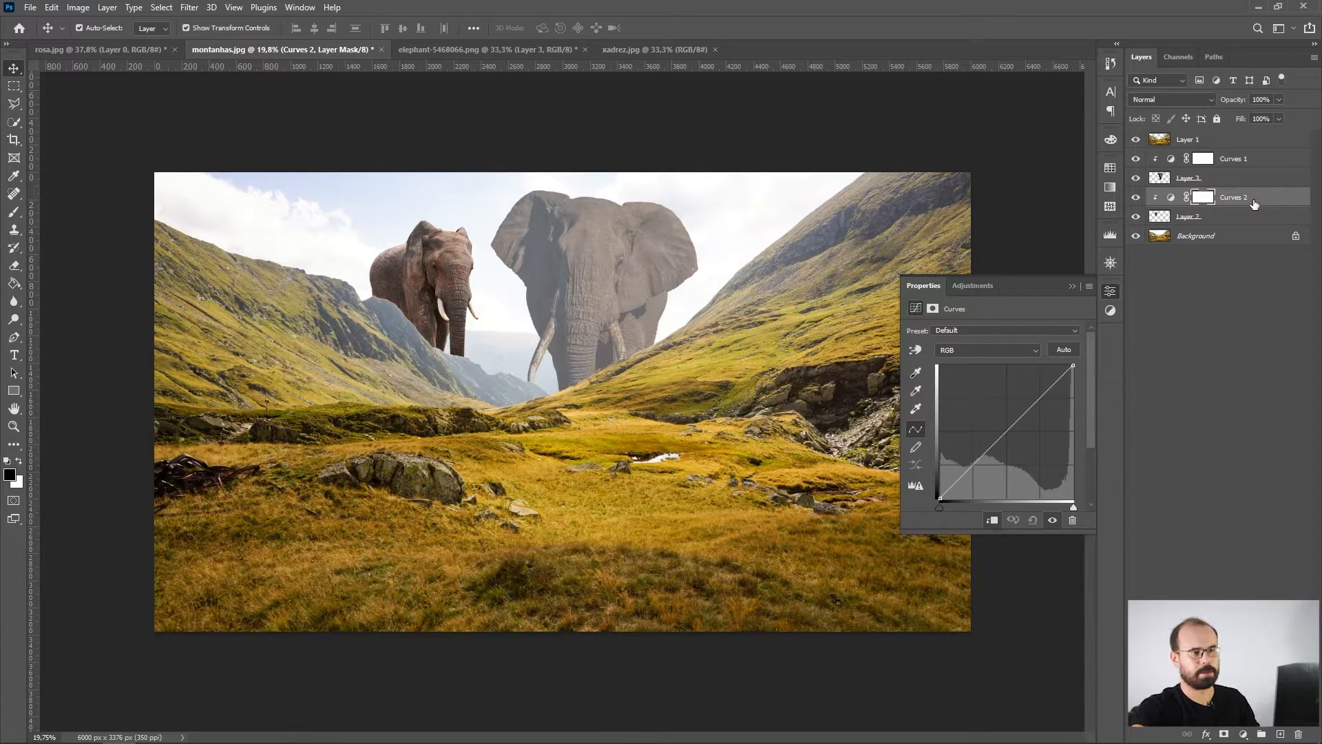
{"action": "left_click", "coordinate": [1172, 198]}
{"action": "left_click_drag", "start_coordinate": [940, 496], "coordinate": [913, 431]}
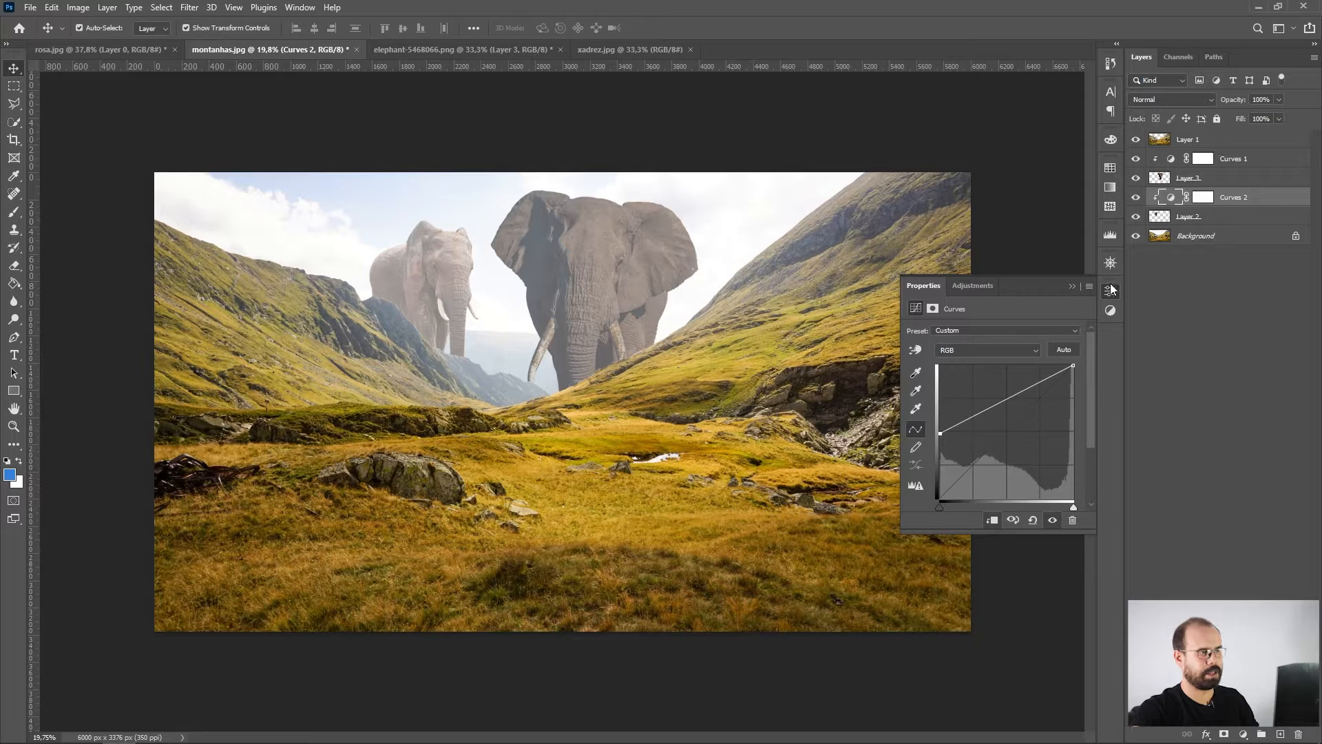
{"action": "left_click_drag", "start_coordinate": [1071, 366], "coordinate": [1073, 373]}
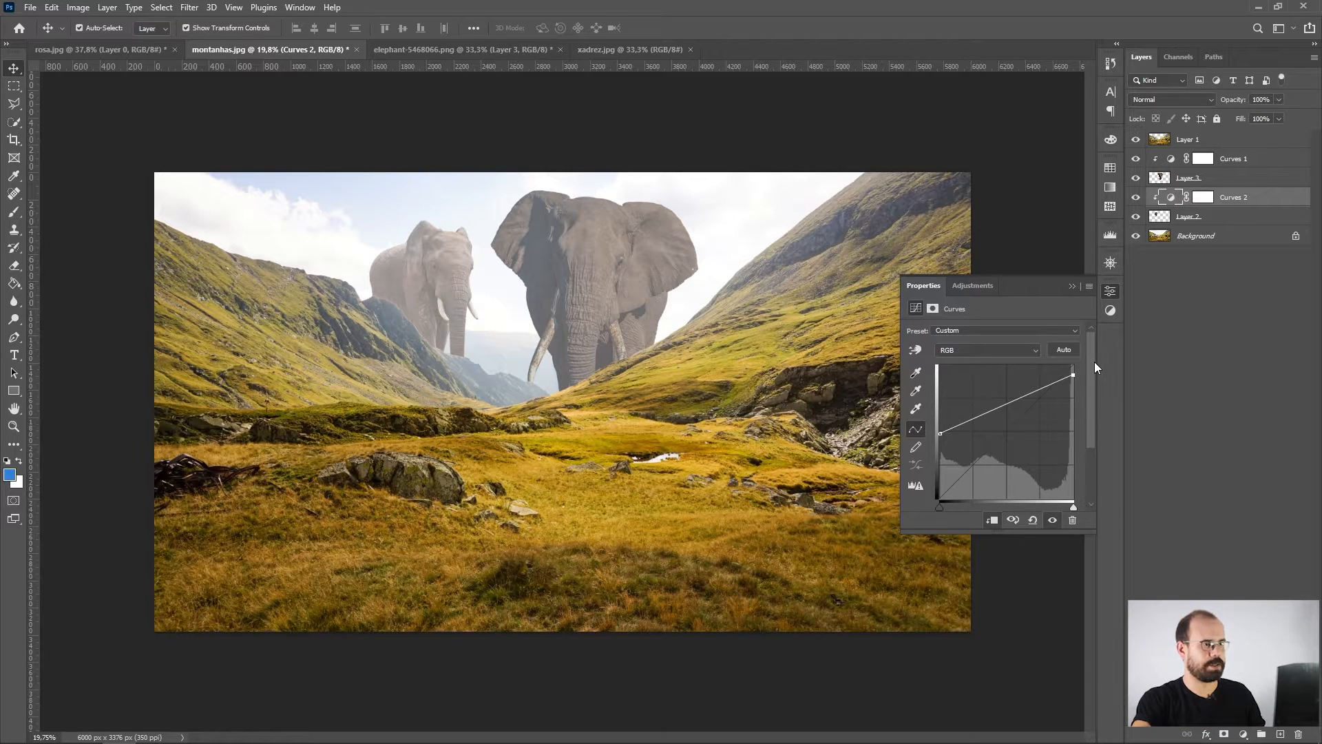
{"action": "left_click", "coordinate": [1072, 287]}
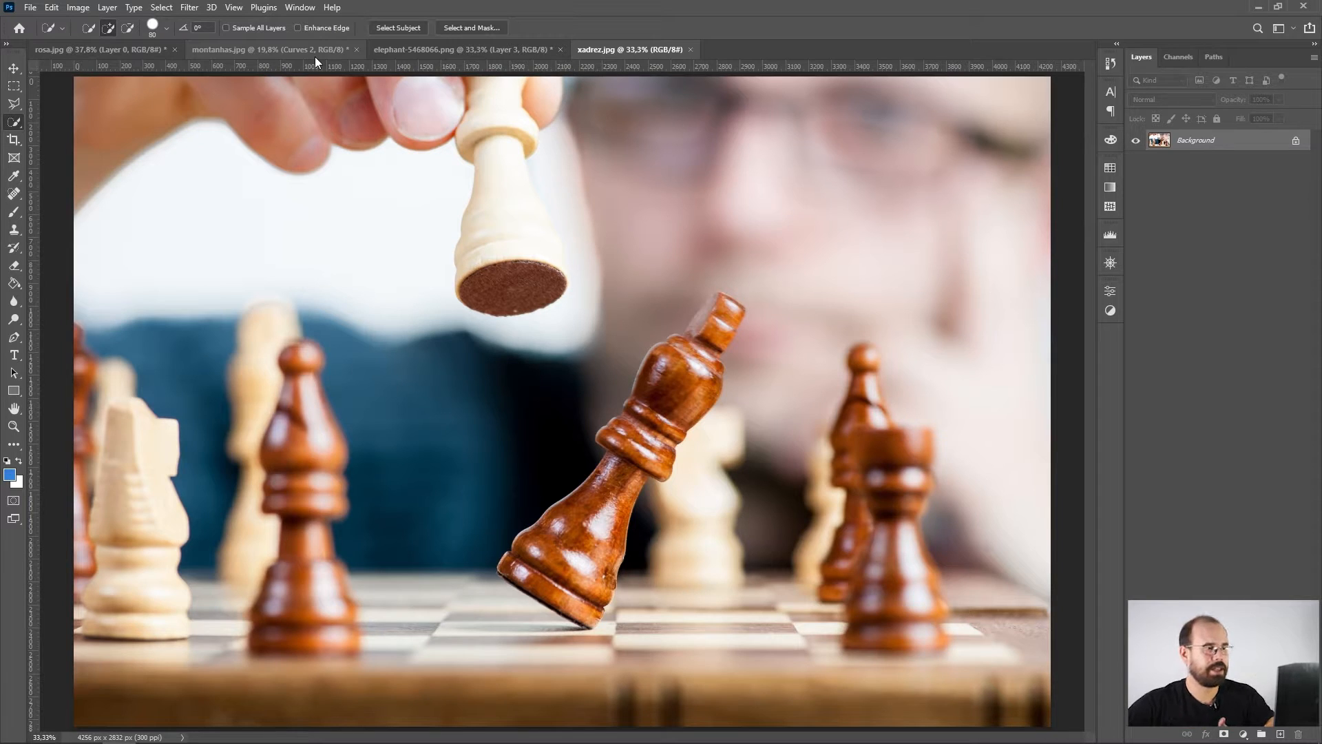
Step: In xadrez.jpg, examine the edges of the tilted dark king and activate the Pen tool
{"action": "mouse_move", "coordinate": [570, 535]}
{"action": "left_mouse_down"}
{"action": "mouse_move", "coordinate": [675, 558]}
{"action": "mouse_move", "coordinate": [659, 556]}
{"action": "left_mouse_up"}
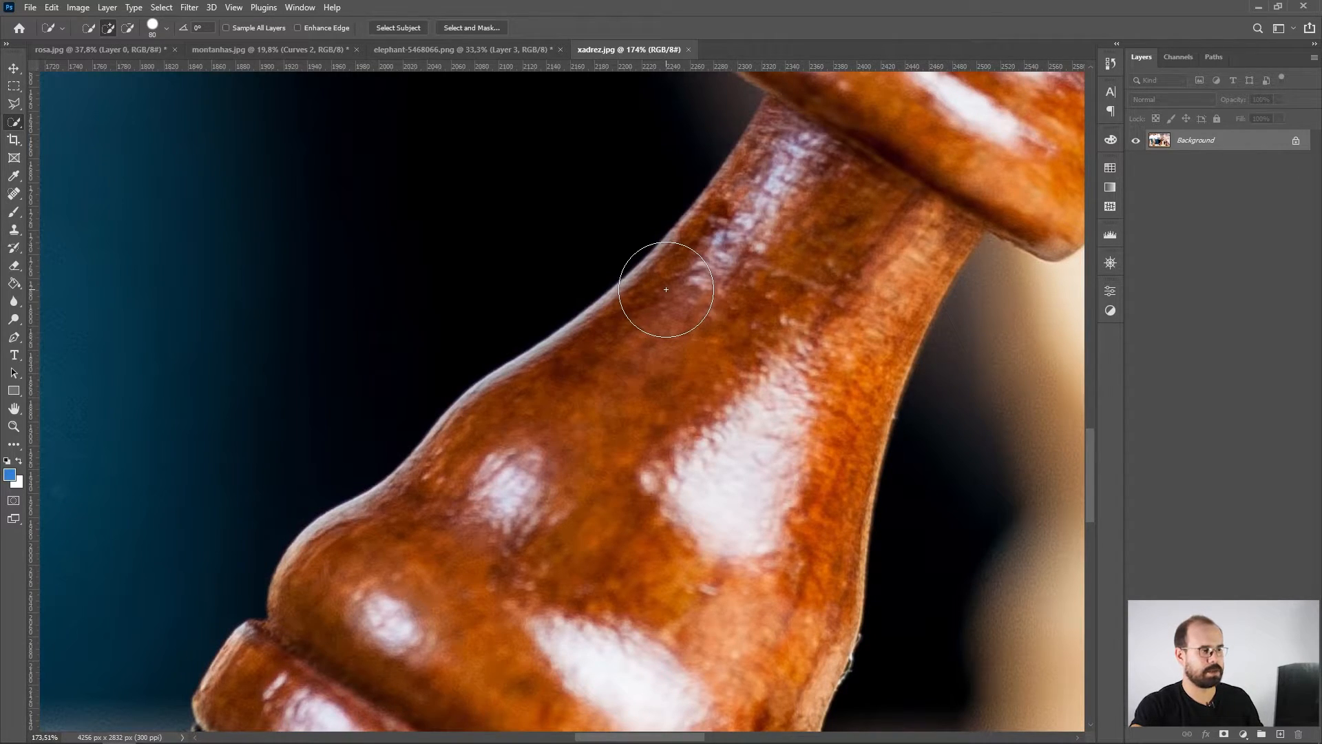
{"action": "left_click_drag", "start_coordinate": [661, 387], "coordinate": [603, 400]}
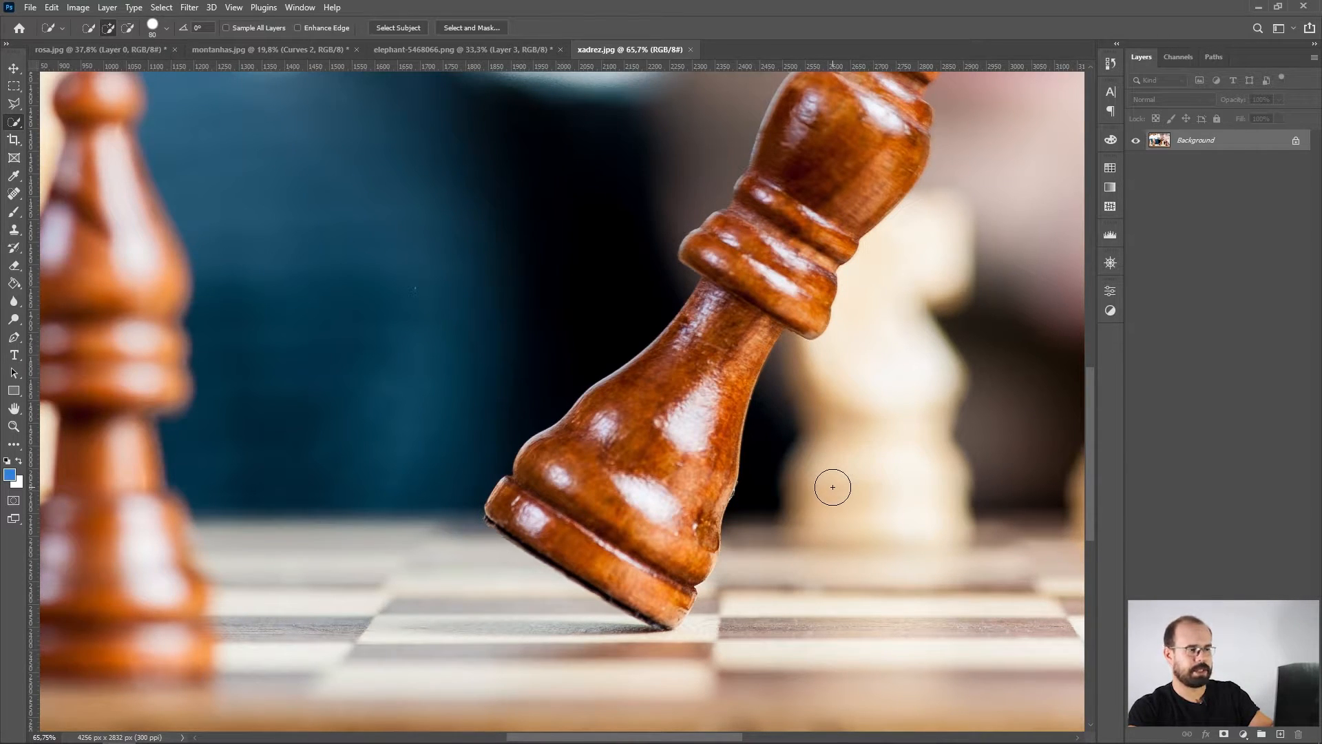
{"action": "key", "text": "p"}
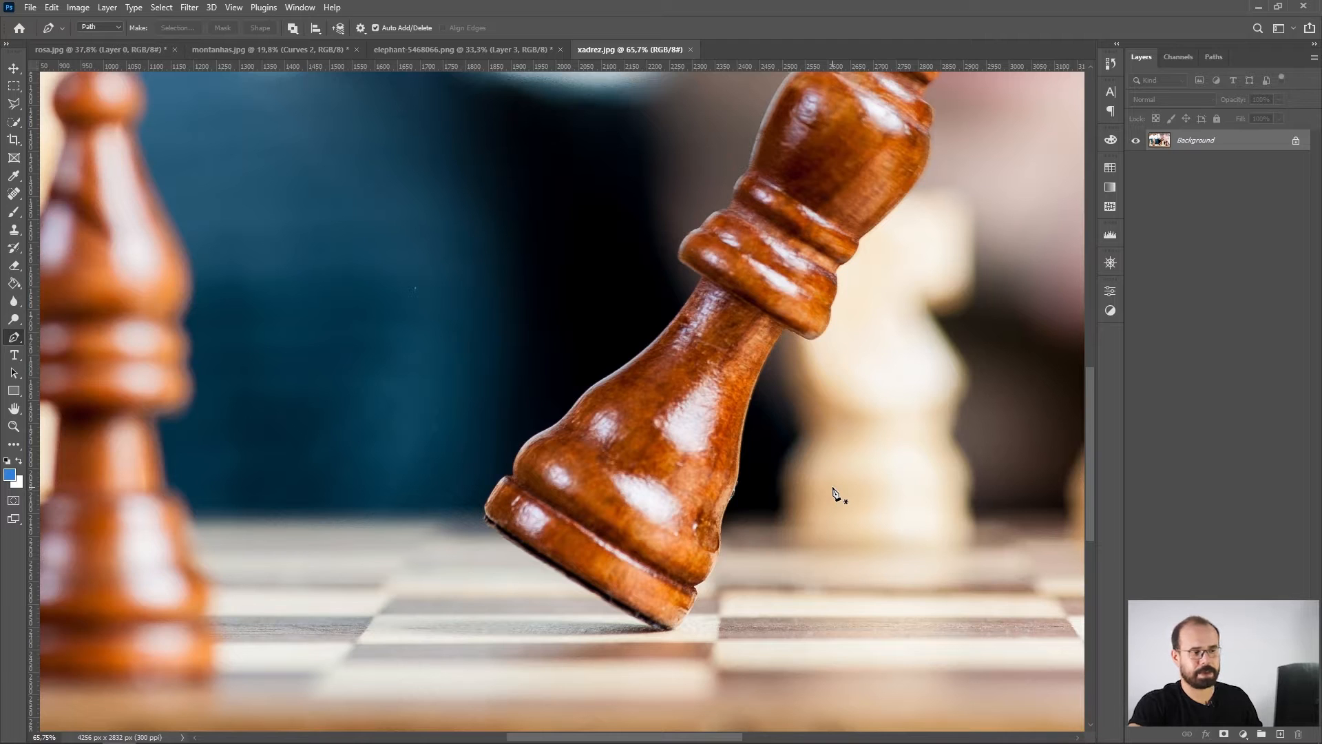
{"action": "left_click_drag", "start_coordinate": [802, 319], "coordinate": [763, 362]}
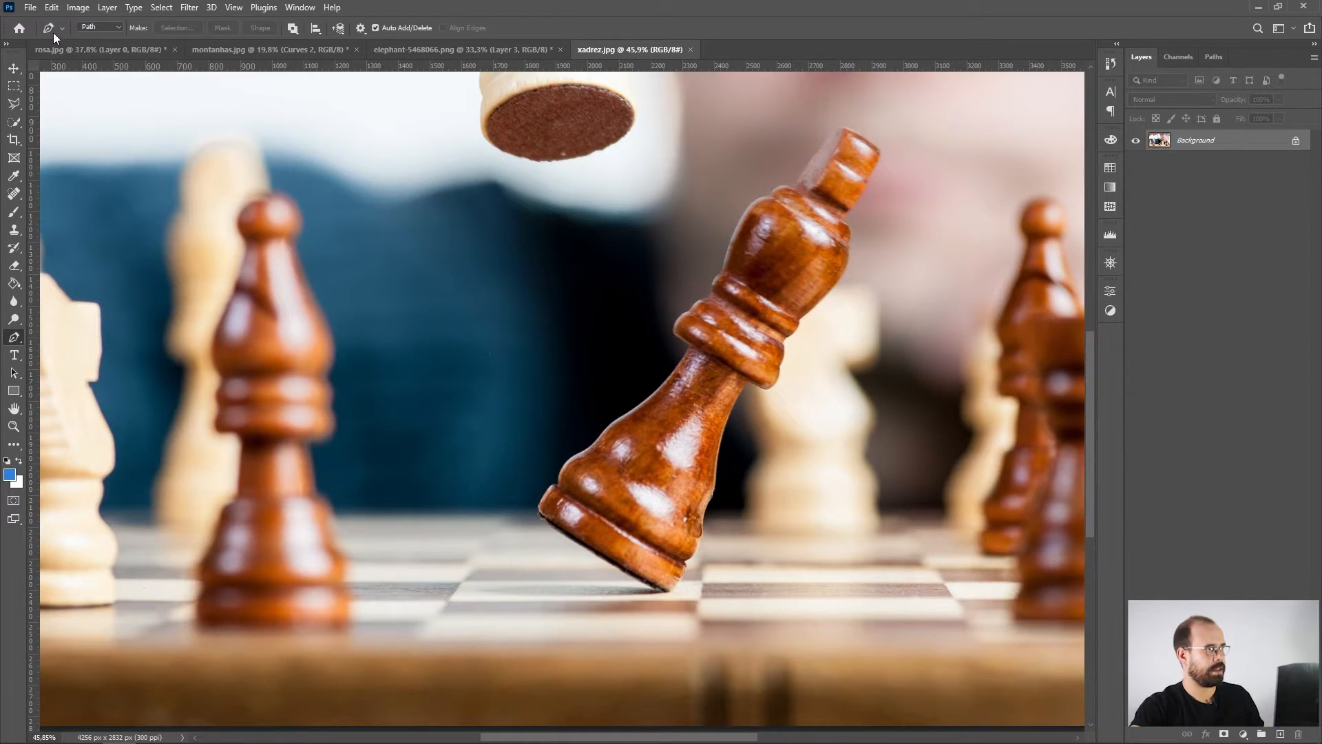
Step: Try the Pen tool's Shape mode by drawing a closed blue curved shape beside the tilted king, and undo it
{"action": "left_click", "coordinate": [93, 27]}
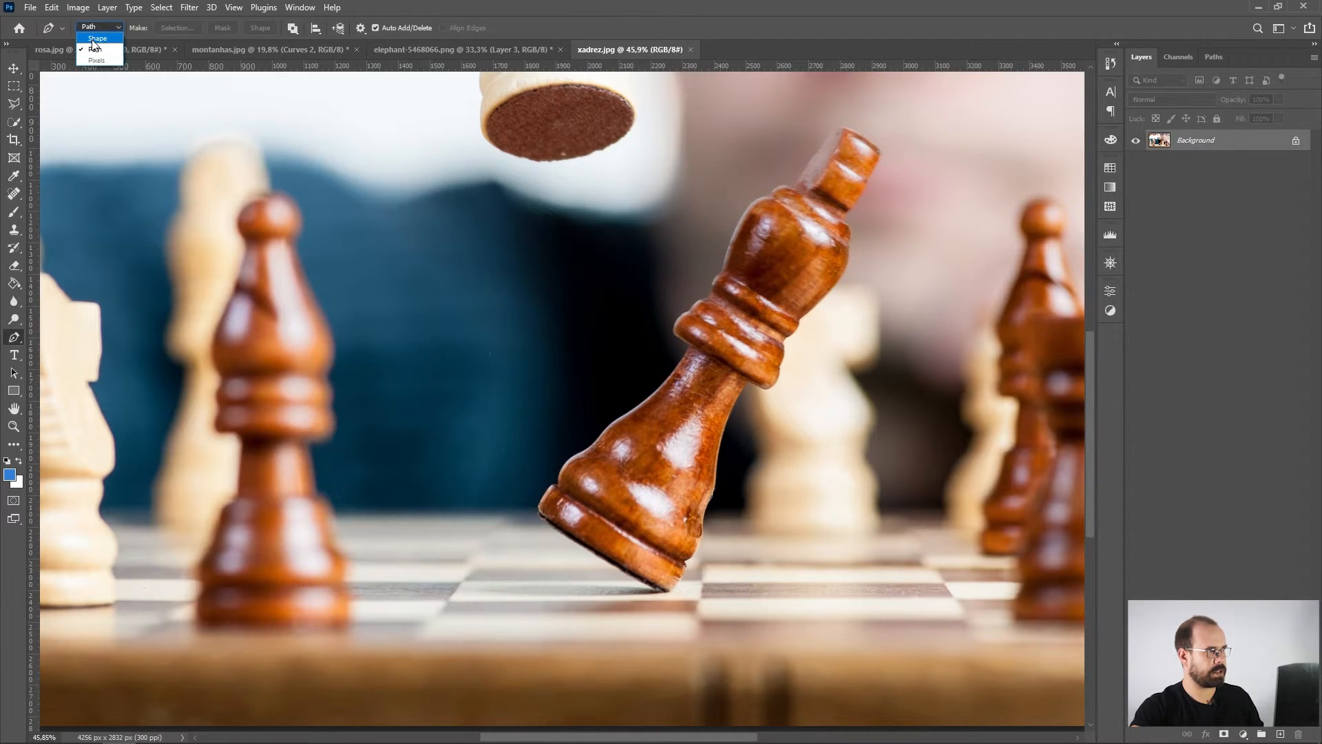
{"action": "left_click", "coordinate": [95, 38]}
{"action": "left_click_drag", "start_coordinate": [471, 344], "coordinate": [441, 276]}
{"action": "left_click_drag", "start_coordinate": [526, 235], "coordinate": [557, 267]}
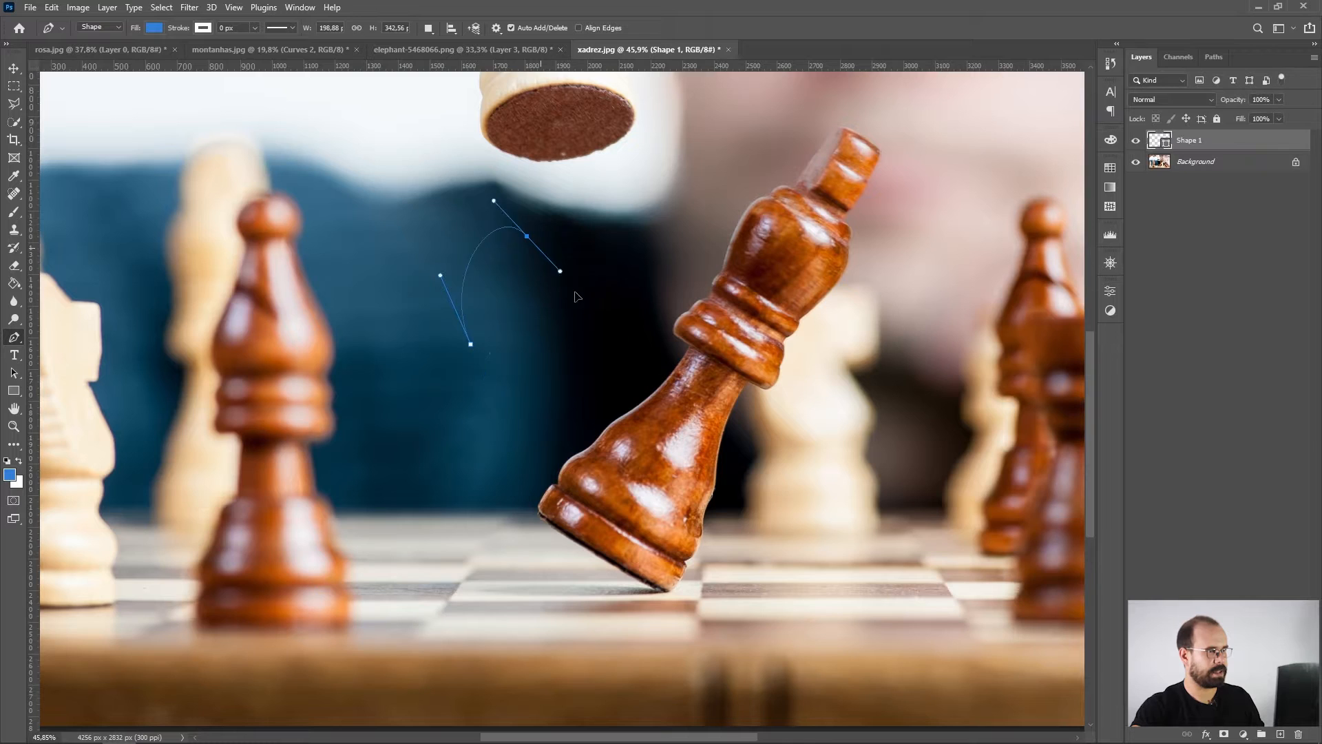
{"action": "left_click_drag", "start_coordinate": [471, 344], "coordinate": [592, 413]}
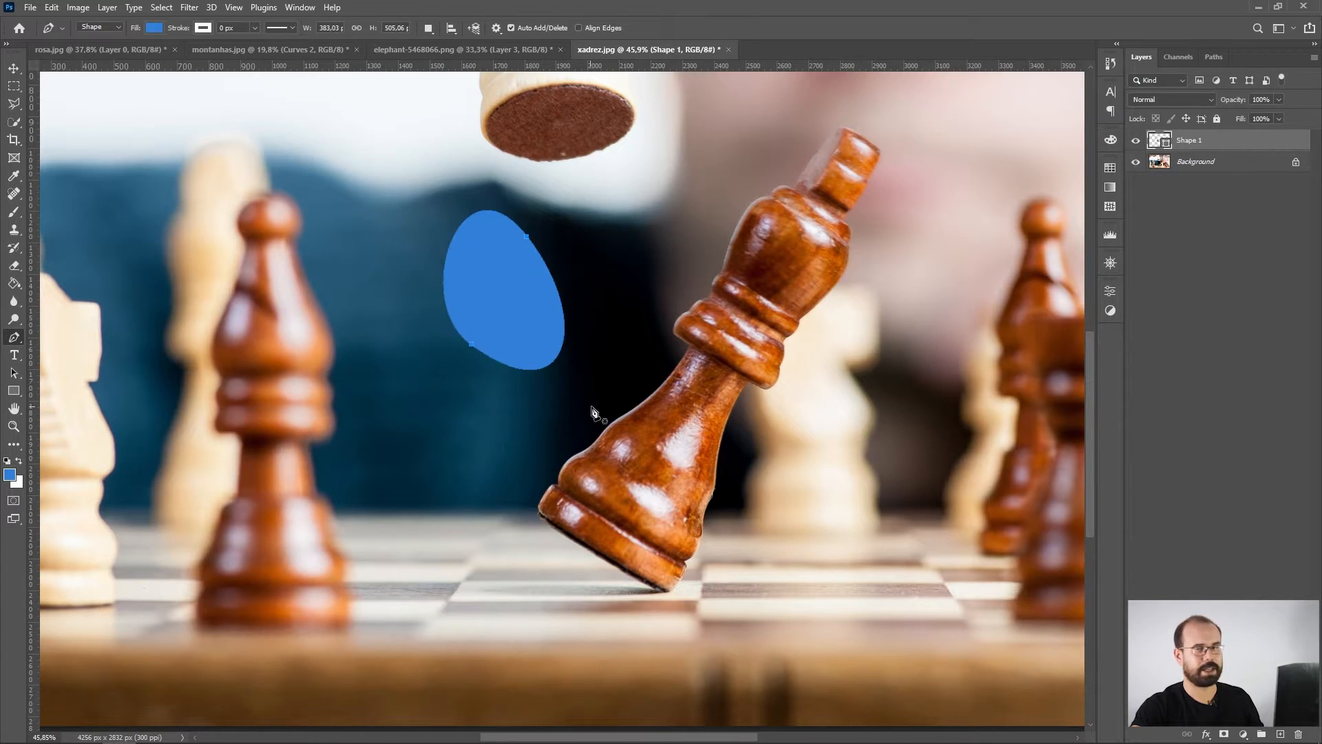
{"action": "key", "text": "ctrl+z"}
{"action": "key", "text": "ctrl+z"}
{"action": "key", "text": "ctrl+z"}
{"action": "key", "text": "ctrl+z"}
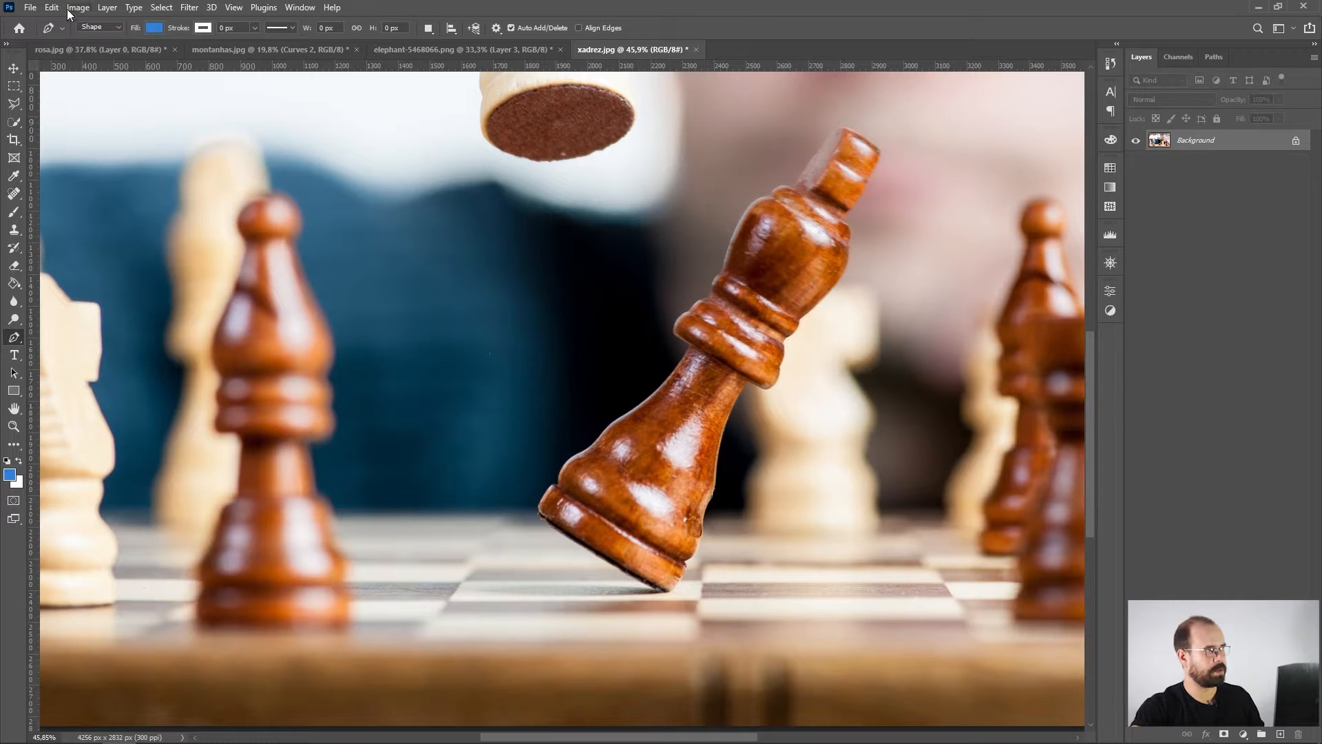
Step: Set the Pen tool's mode back to Path
{"action": "left_click", "coordinate": [97, 39]}
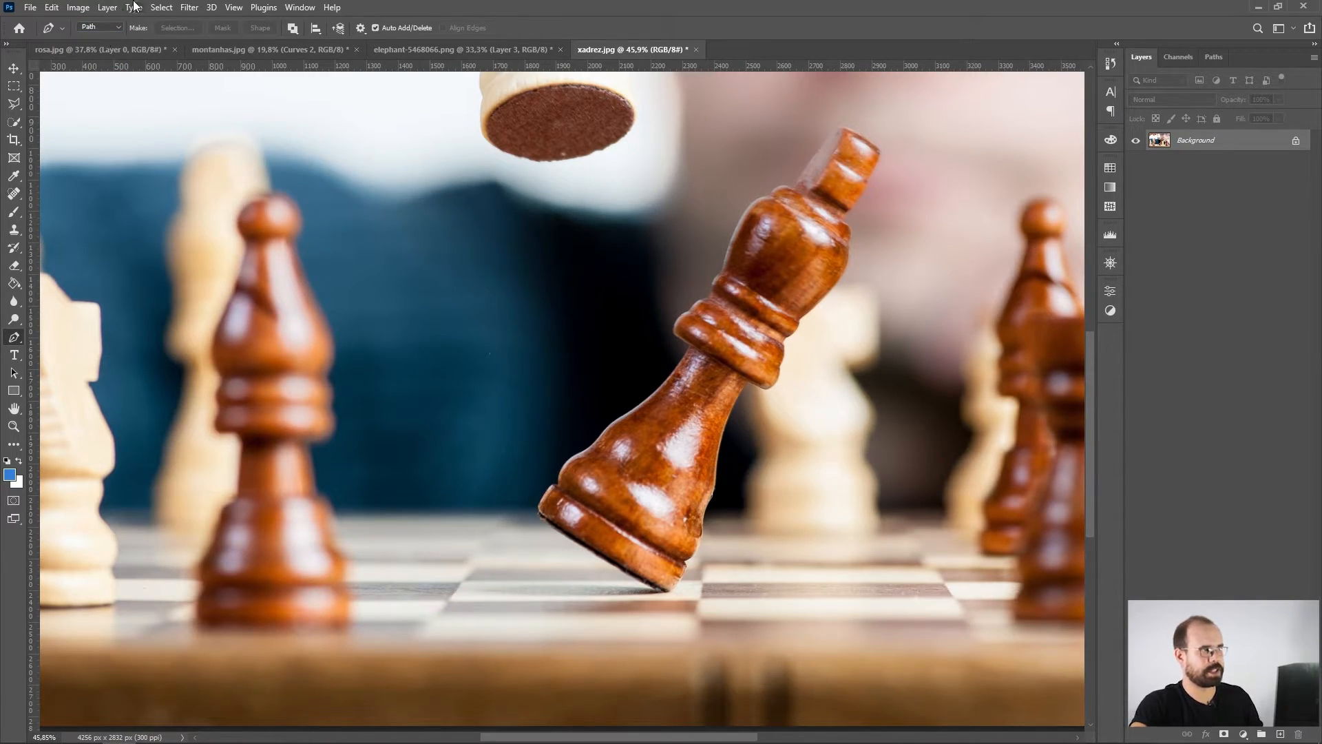
{"action": "left_click", "coordinate": [106, 41]}
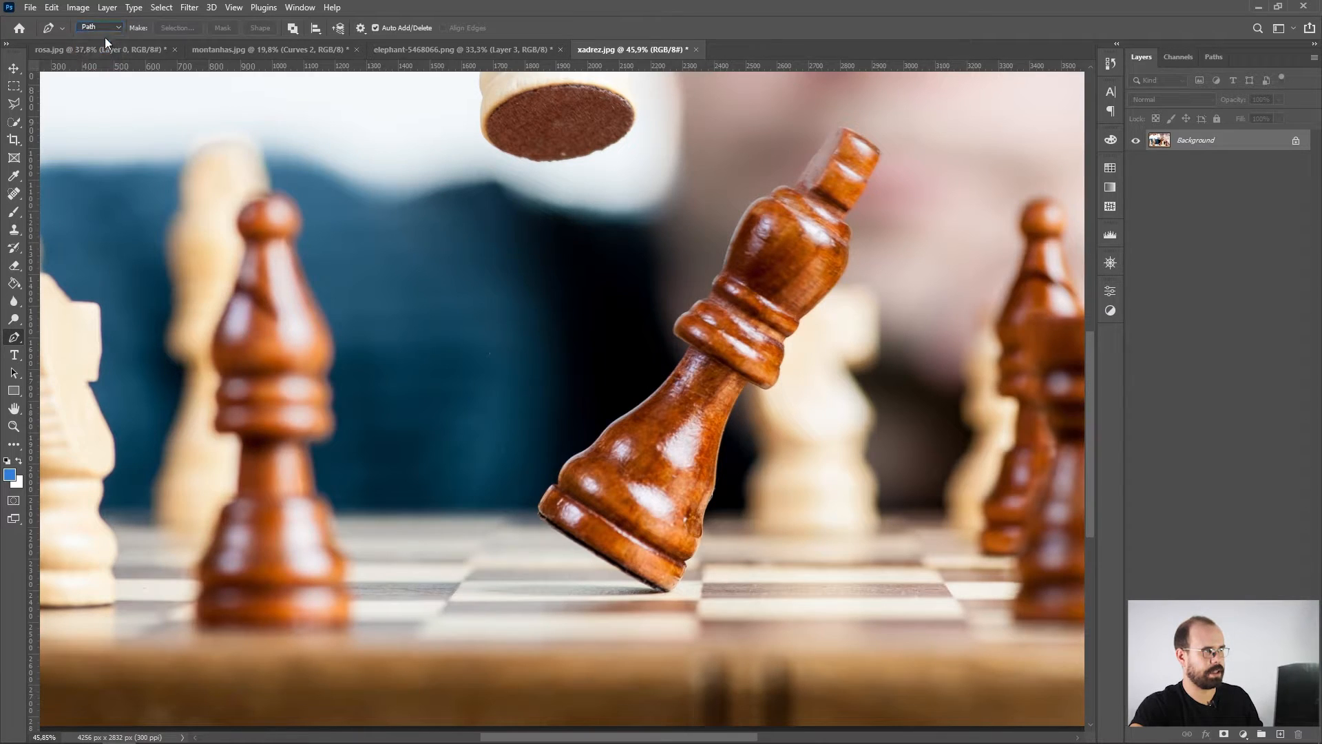
{"action": "left_click", "coordinate": [102, 27]}
{"action": "left_click", "coordinate": [103, 40]}
{"action": "left_click", "coordinate": [98, 27]}
{"action": "left_click", "coordinate": [102, 50]}
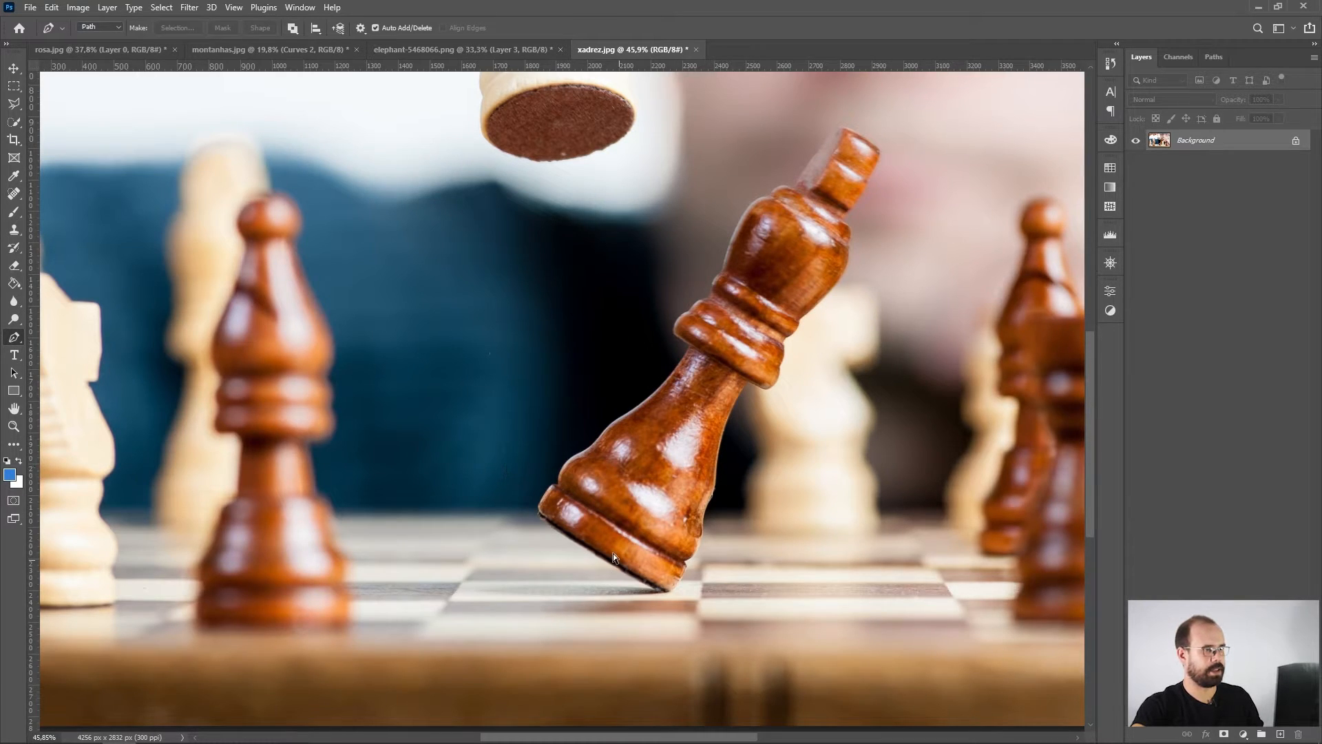
Step: Try a curved two-anchor path starting at the notch above the tilted king's base, extending direction handles from both anchors
{"action": "left_click_drag", "start_coordinate": [556, 493], "coordinate": [655, 525]}
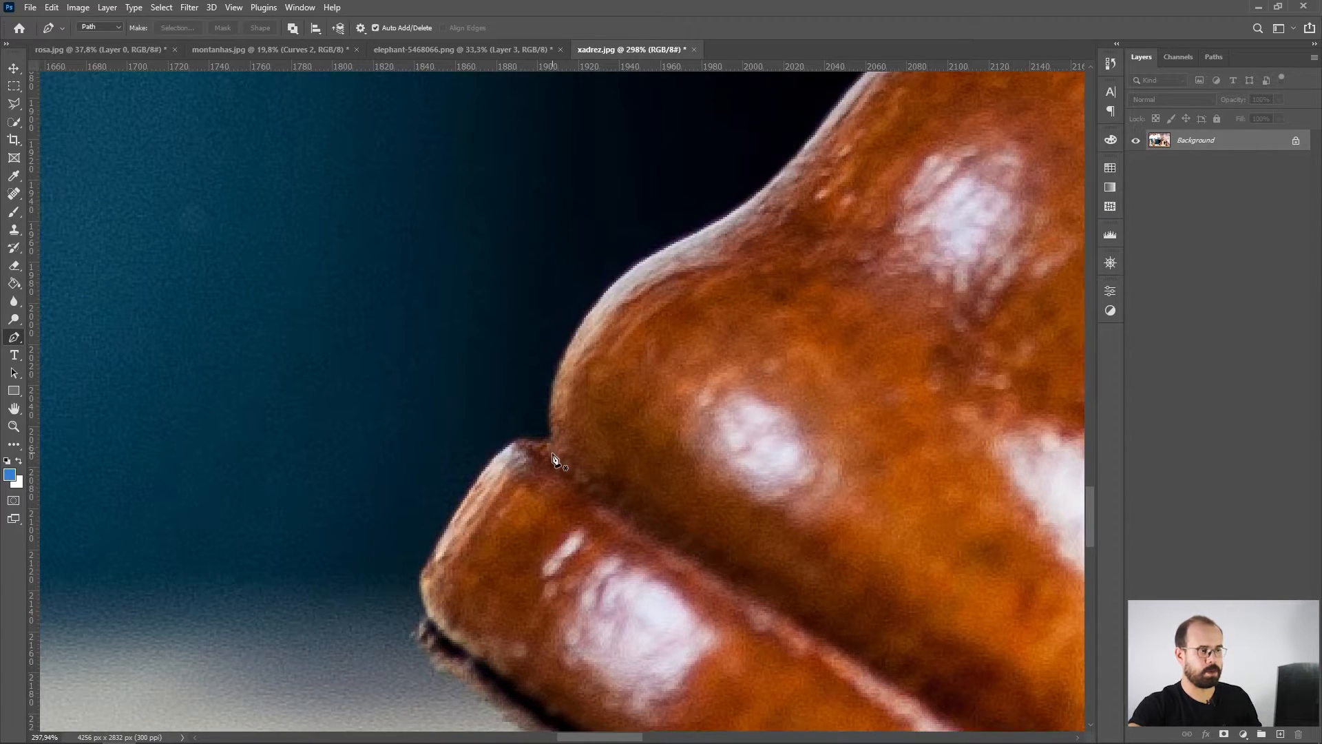
{"action": "left_click_drag", "start_coordinate": [551, 443], "coordinate": [720, 468]}
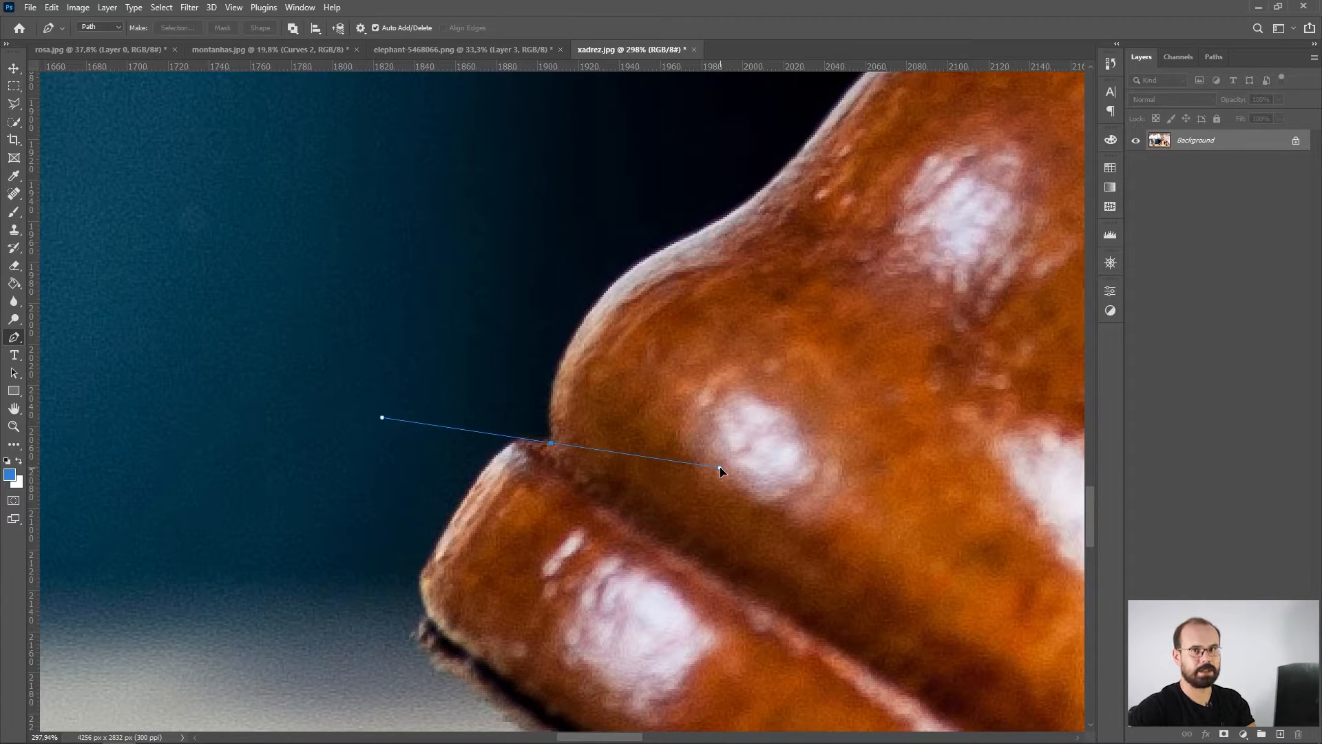
{"action": "left_click_drag", "start_coordinate": [721, 469], "coordinate": [720, 468]}
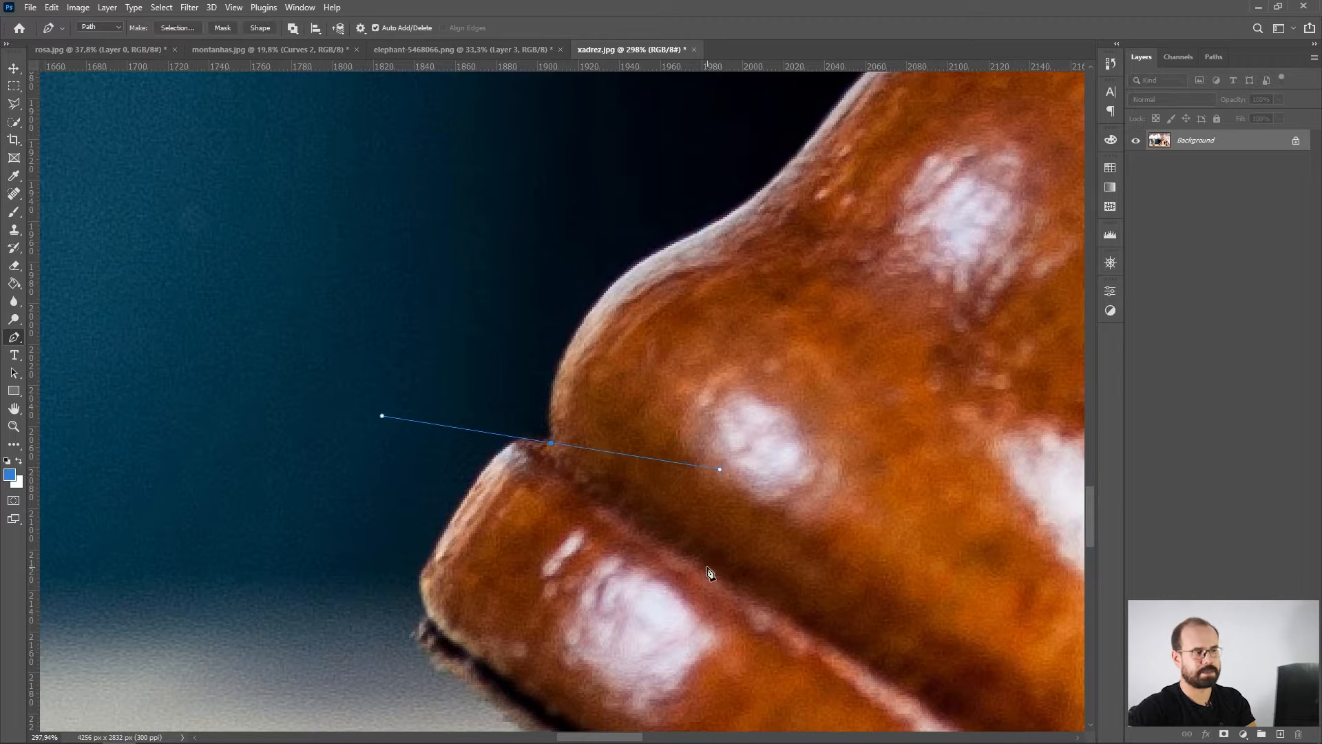
{"action": "left_click_drag", "start_coordinate": [701, 602], "coordinate": [696, 631]}
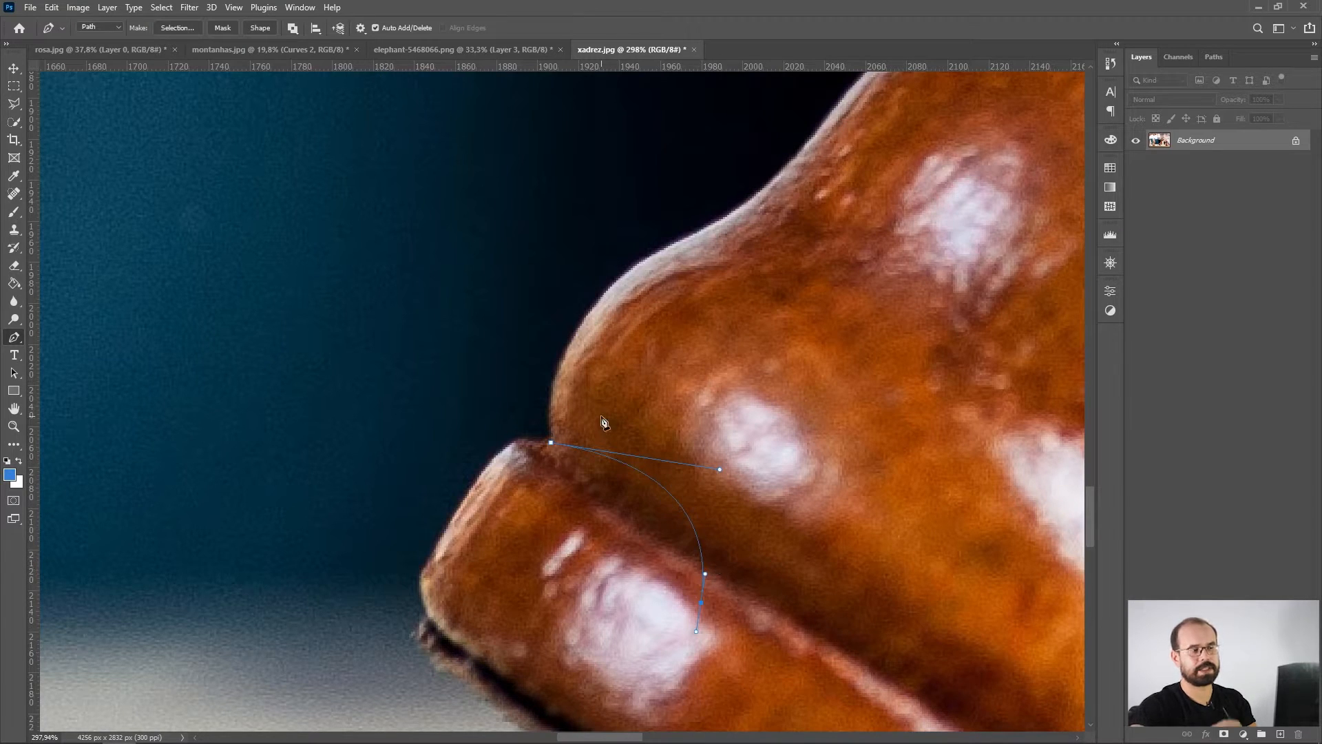
Step: Try reshaping the path's curve by moving the first anchor's direction handle, and undo the whole practice path
{"action": "key", "text": "a"}
{"action": "left_click_drag", "start_coordinate": [515, 423], "coordinate": [573, 472]}
{"action": "left_click_drag", "start_coordinate": [720, 469], "coordinate": [931, 262]}
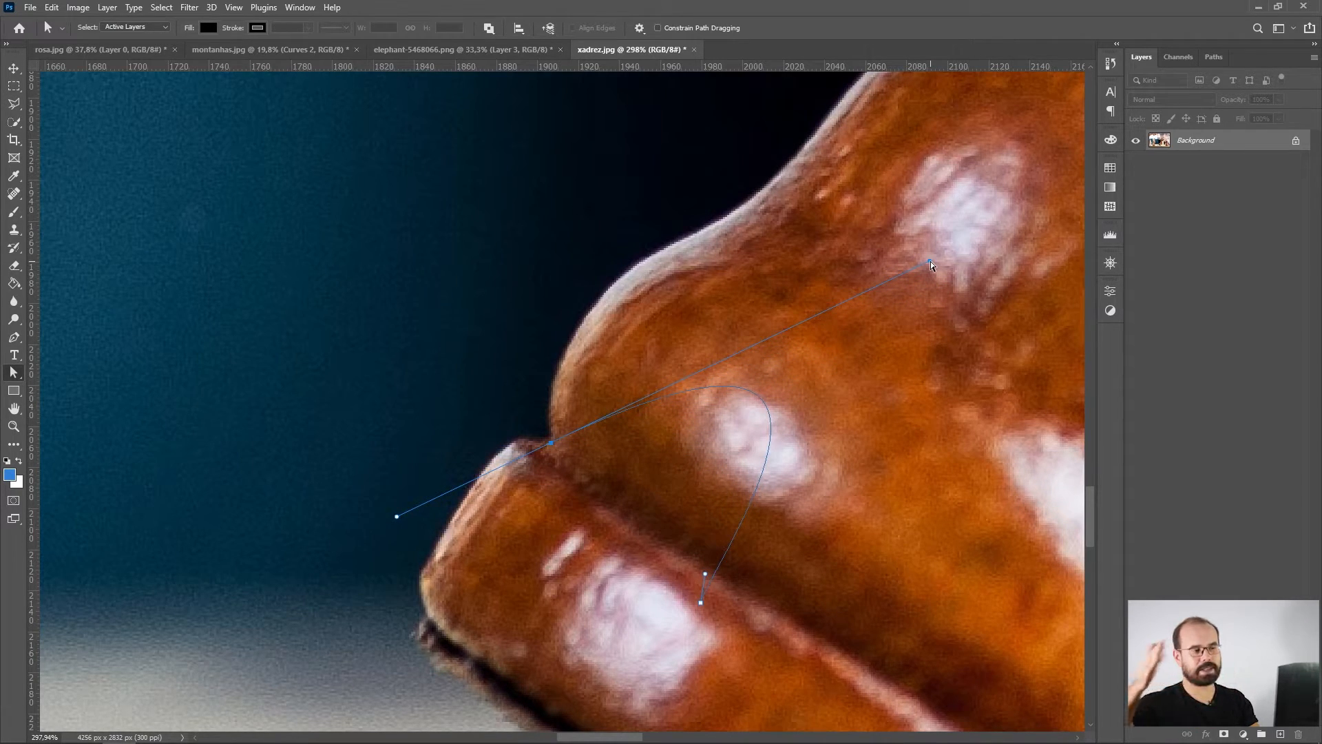
{"action": "left_click_drag", "start_coordinate": [931, 262], "coordinate": [551, 445]}
{"action": "key", "text": "ctrl+z"}
{"action": "key", "text": "ctrl+z"}
{"action": "key", "text": "ctrl+z"}
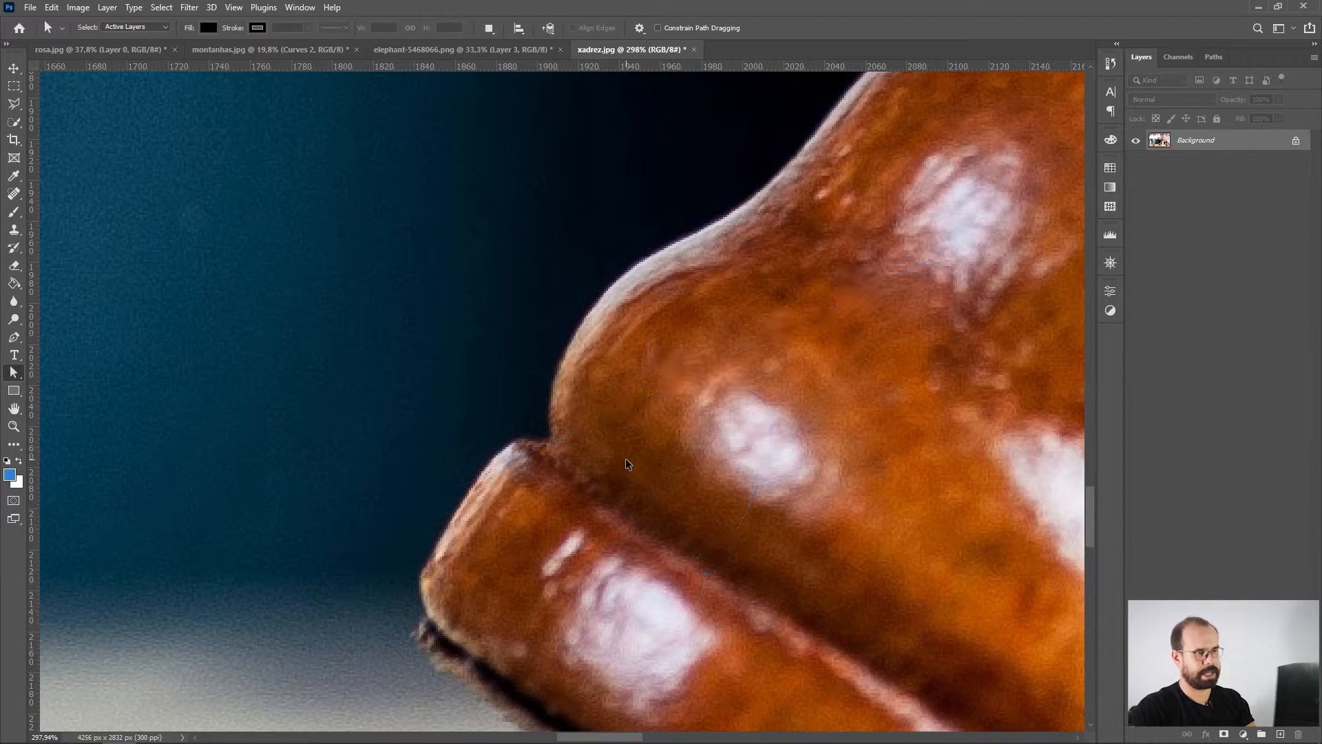
{"action": "left_click_drag", "start_coordinate": [555, 443], "coordinate": [695, 446]}
{"action": "key", "text": "ctrl+z"}
{"action": "left_click", "coordinate": [547, 445]}
{"action": "key", "text": "ctrl+z"}
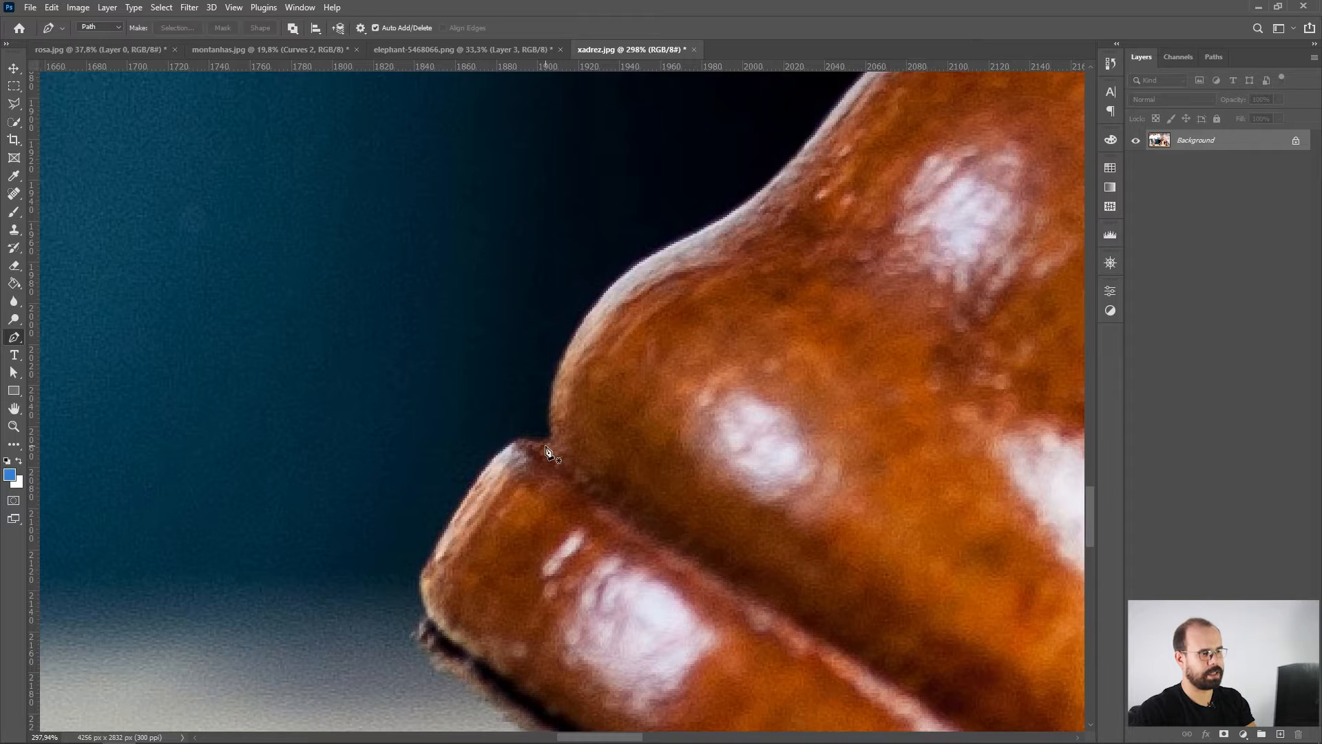
Step: Start a Pen path with a curved anchor at the notch above the king's base, bending its outgoing handle up along the body's edge
{"action": "left_click_drag", "start_coordinate": [545, 447], "coordinate": [639, 469]}
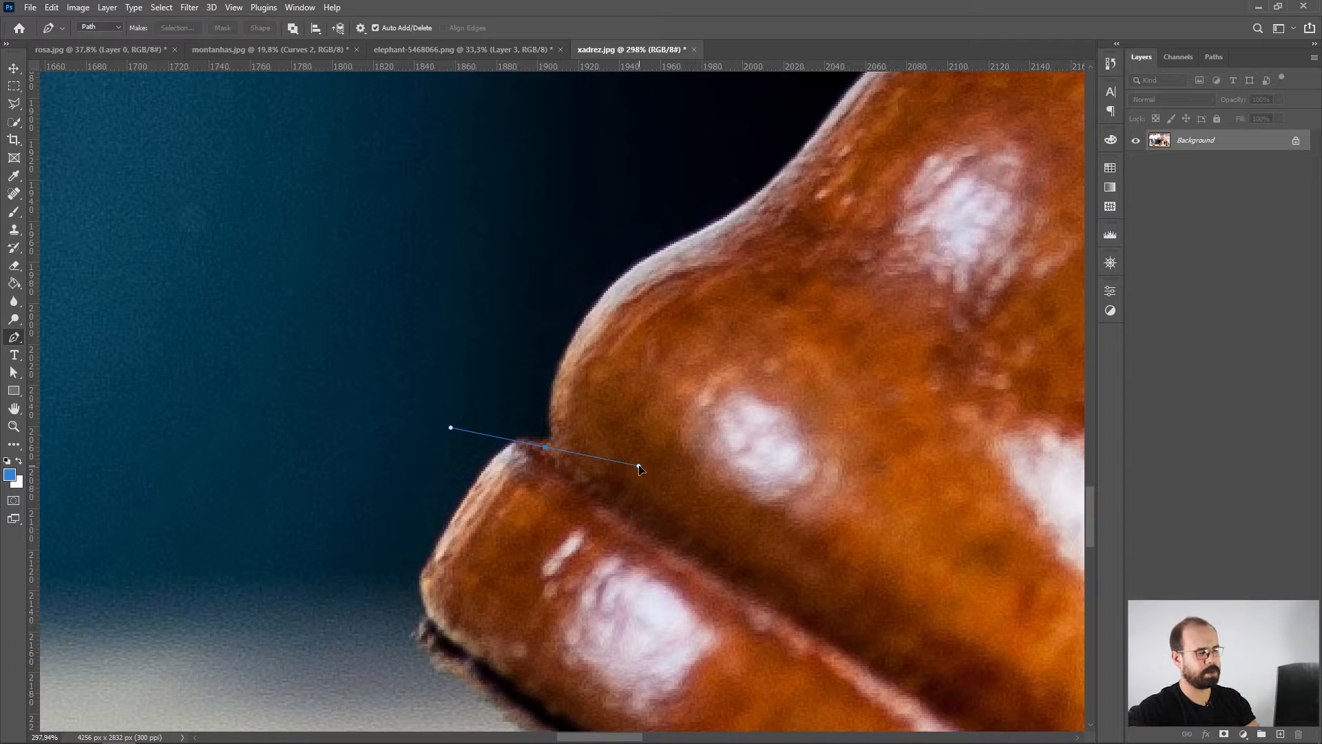
{"action": "mouse_move", "coordinate": [640, 468]}
{"action": "left_mouse_down"}
{"action": "mouse_move", "coordinate": [577, 362]}
{"action": "mouse_move", "coordinate": [641, 393]}
{"action": "mouse_move", "coordinate": [644, 366]}
{"action": "mouse_move", "coordinate": [696, 499]}
{"action": "mouse_move", "coordinate": [704, 399]}
{"action": "mouse_move", "coordinate": [719, 398]}
{"action": "mouse_move", "coordinate": [650, 260]}
{"action": "mouse_move", "coordinate": [591, 486]}
{"action": "mouse_move", "coordinate": [711, 418]}
{"action": "mouse_move", "coordinate": [706, 395]}
{"action": "mouse_move", "coordinate": [641, 452]}
{"action": "left_mouse_up"}
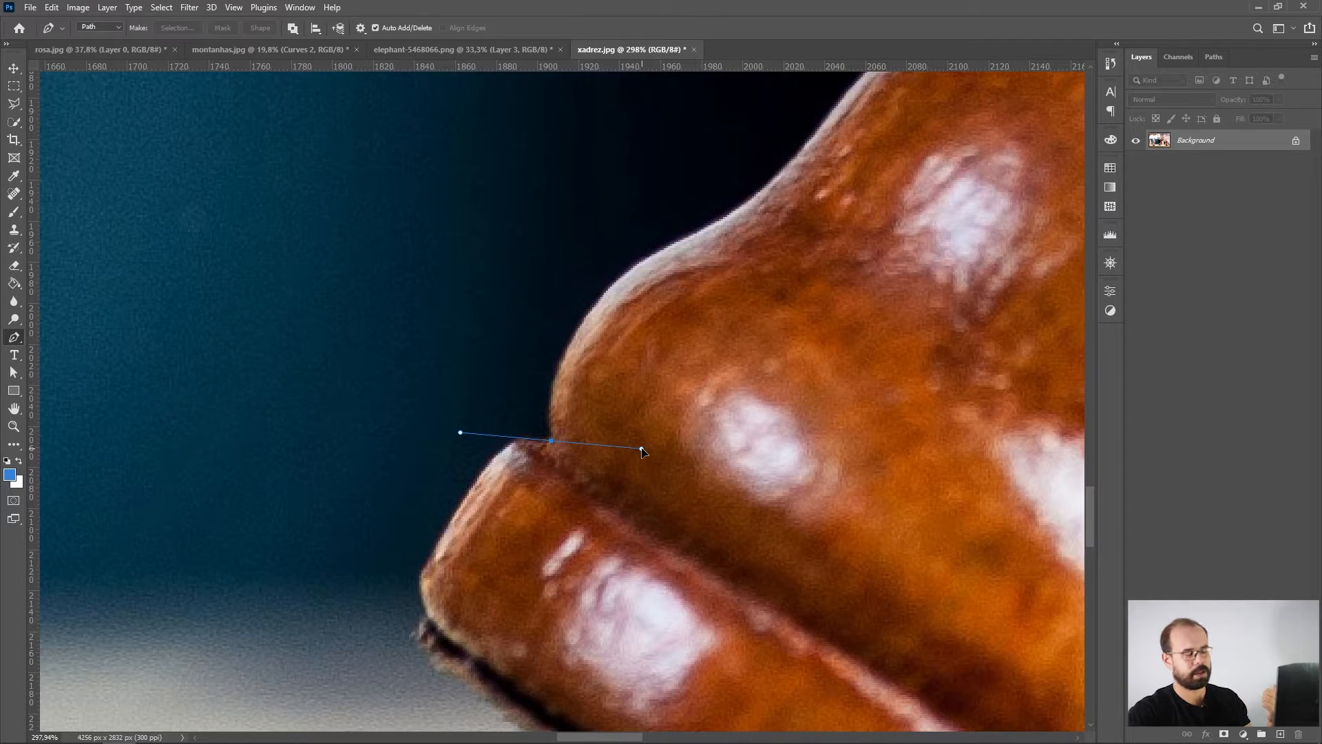
{"action": "left_click_drag", "start_coordinate": [642, 448], "coordinate": [617, 423]}
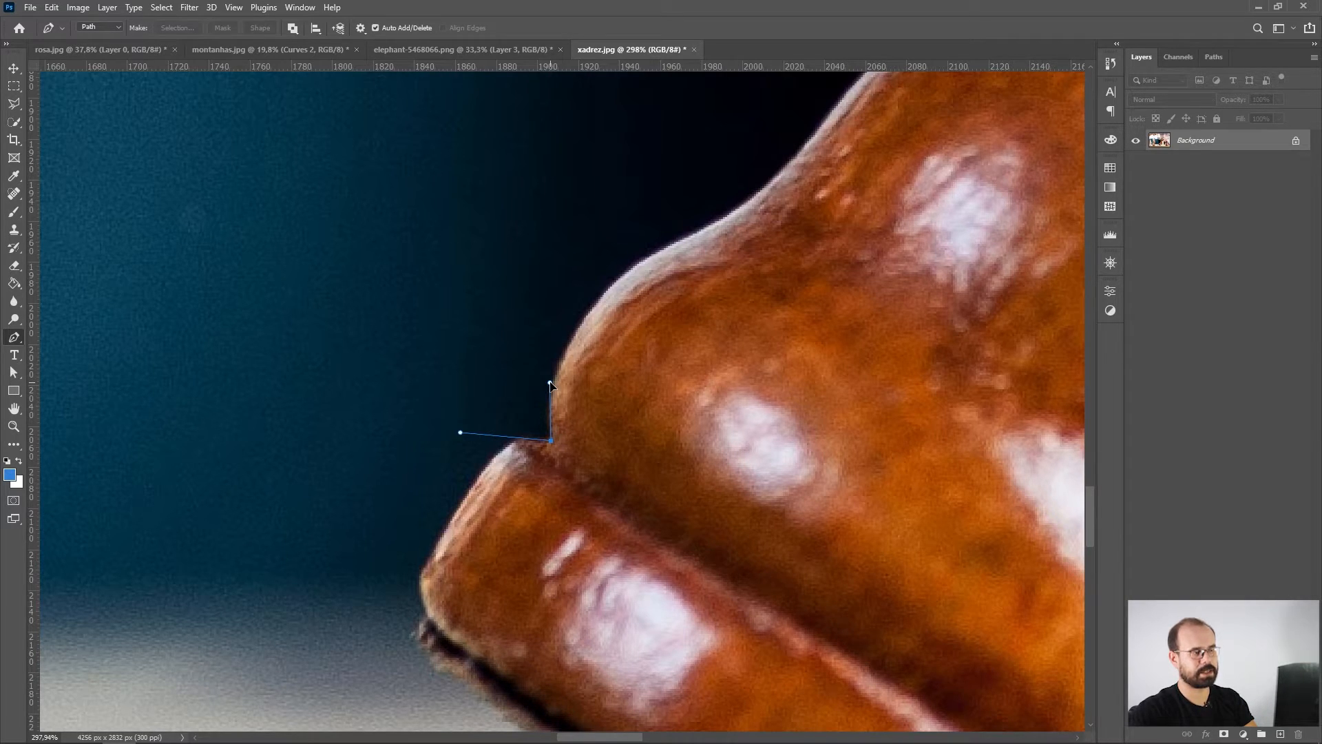
{"action": "left_click_drag", "start_coordinate": [551, 384], "coordinate": [546, 369]}
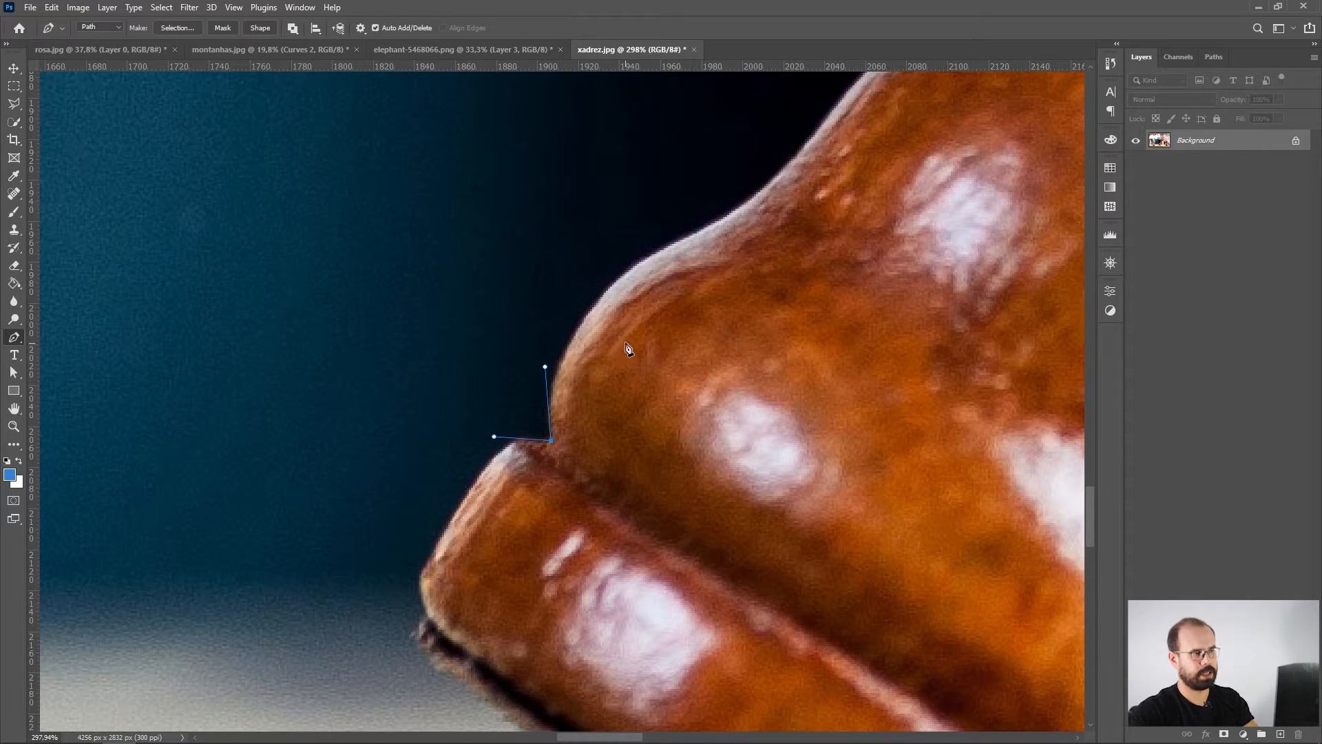
Step: Trace the king's lower left body edge with curved anchors up to the collar's underside, angling the last handle outward along the collar
{"action": "left_click_drag", "start_coordinate": [644, 274], "coordinate": [632, 363]}
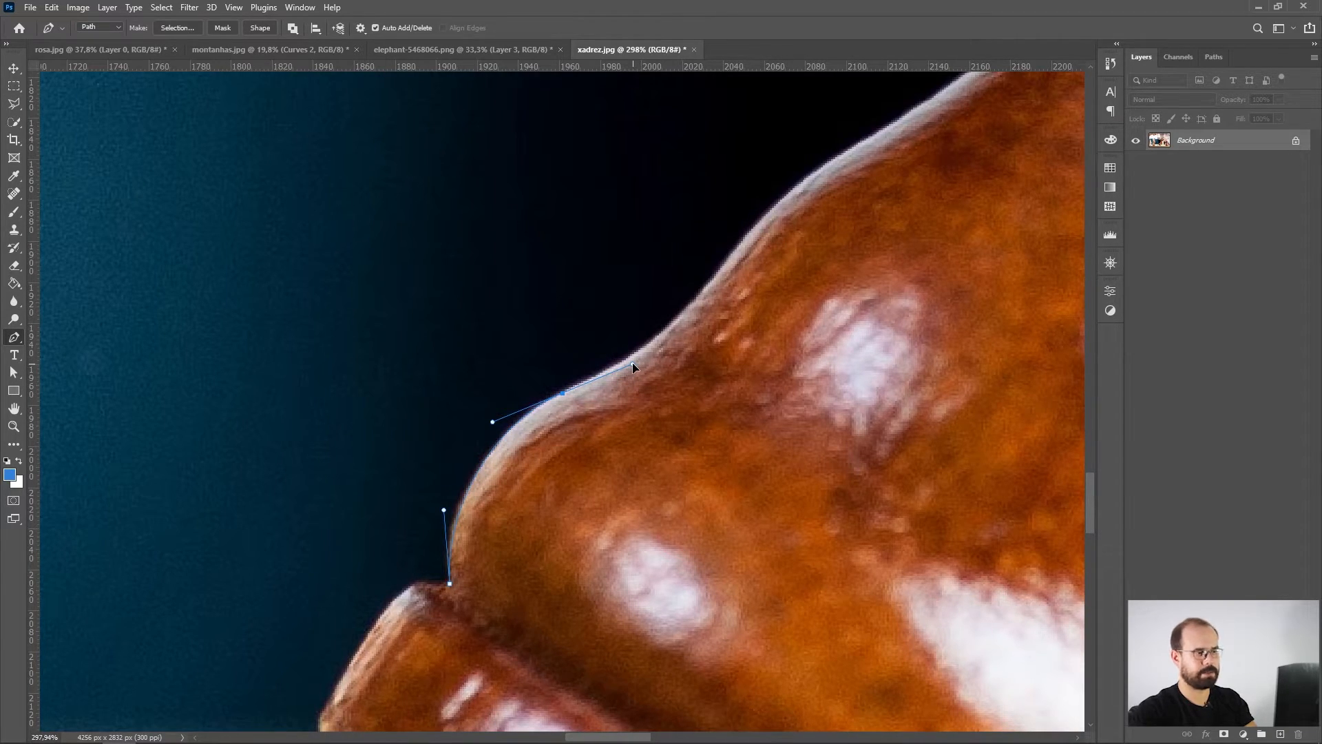
{"action": "left_click_drag", "start_coordinate": [655, 348], "coordinate": [494, 457]}
{"action": "left_click_drag", "start_coordinate": [551, 385], "coordinate": [585, 345]}
{"action": "left_click_drag", "start_coordinate": [707, 242], "coordinate": [765, 308]}
{"action": "left_click_drag", "start_coordinate": [817, 269], "coordinate": [579, 520]}
{"action": "left_click_drag", "start_coordinate": [853, 206], "coordinate": [762, 186]}
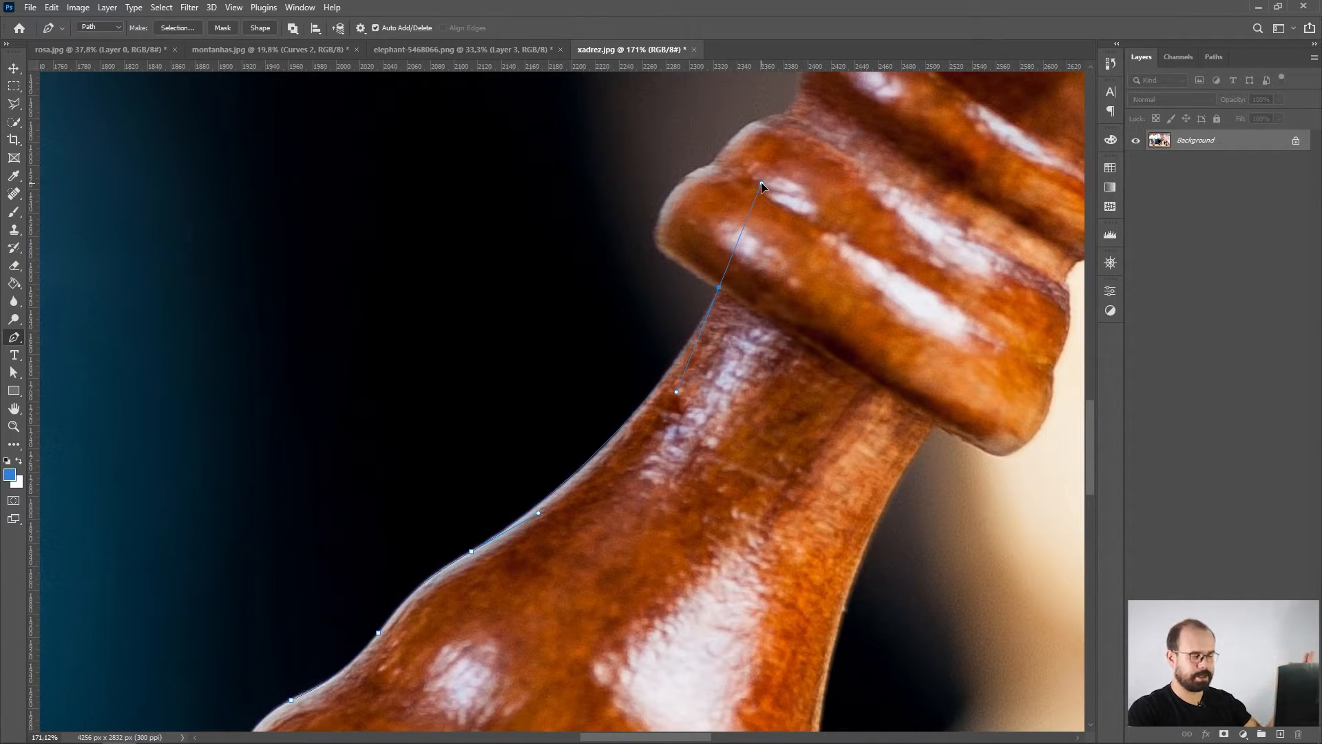
{"action": "left_click_drag", "start_coordinate": [748, 187], "coordinate": [692, 272]}
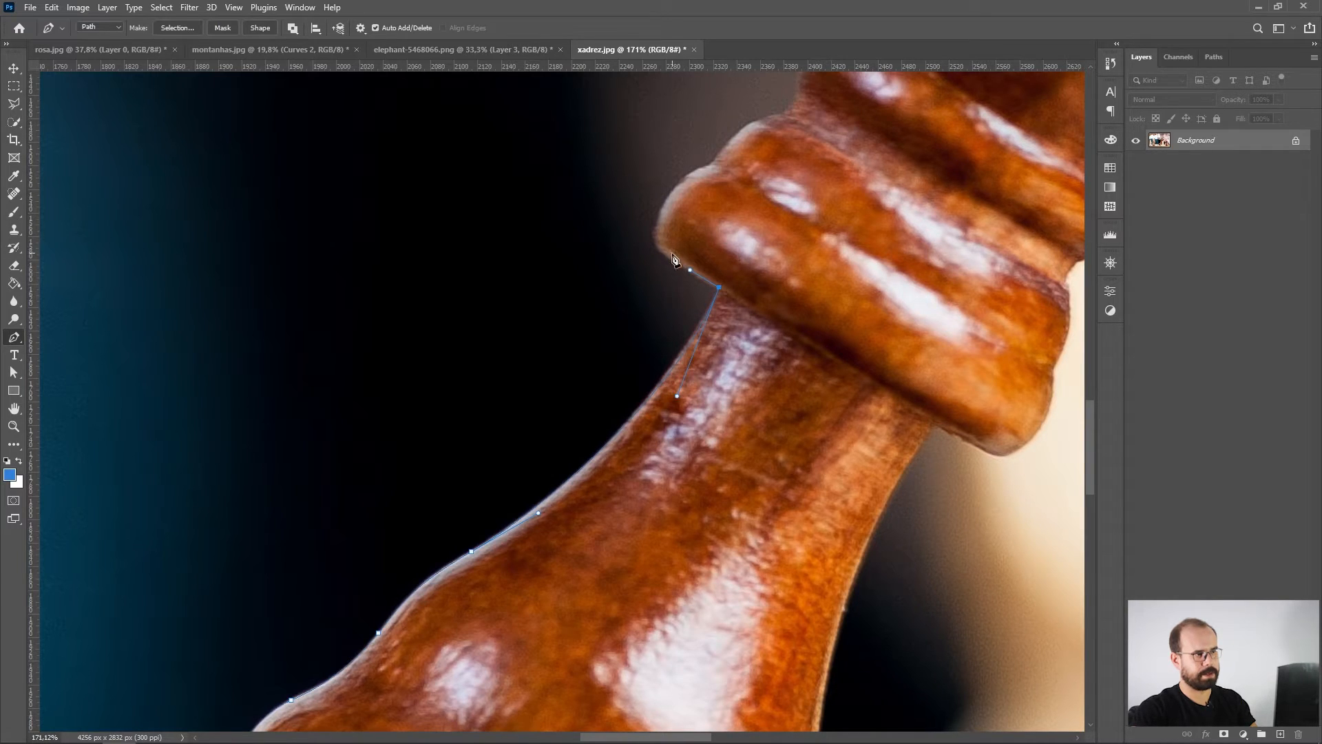
Step: Continue the path with curved anchors around the left ends of the collar's two lower rings, up to the groove above them
{"action": "left_click_drag", "start_coordinate": [664, 251], "coordinate": [651, 244]}
{"action": "left_click_drag", "start_coordinate": [694, 167], "coordinate": [639, 319]}
{"action": "left_click_drag", "start_coordinate": [748, 162], "coordinate": [640, 336]}
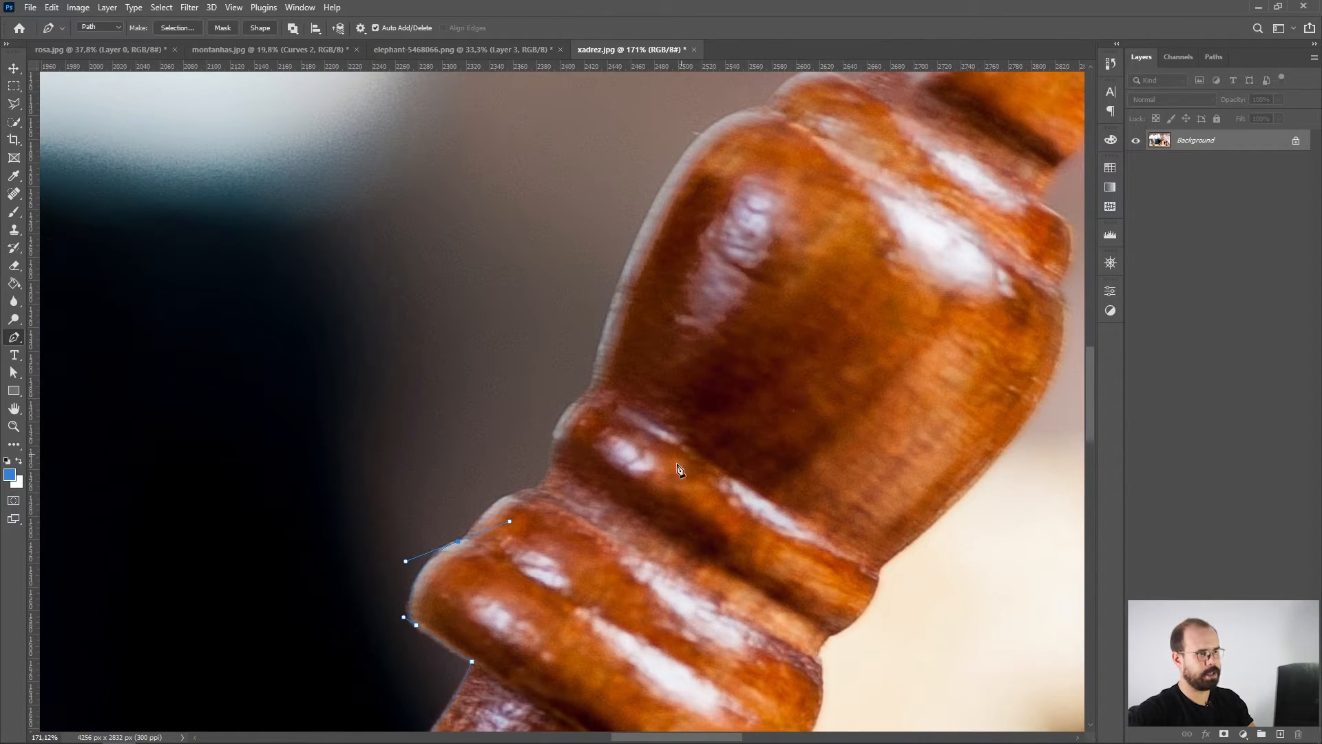
{"action": "left_click_drag", "start_coordinate": [708, 596], "coordinate": [743, 504]}
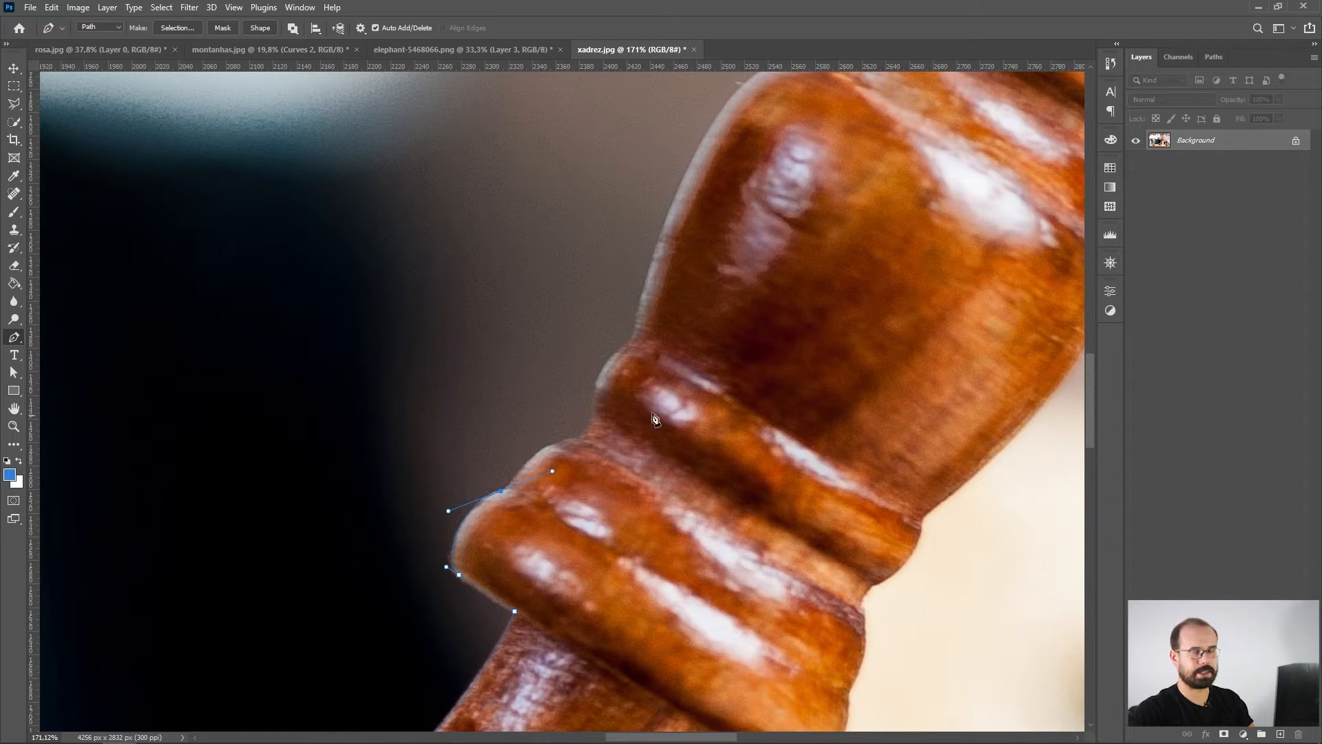
{"action": "left_click_drag", "start_coordinate": [716, 200], "coordinate": [712, 377]}
{"action": "left_click_drag", "start_coordinate": [679, 175], "coordinate": [652, 237]}
{"action": "left_click_drag", "start_coordinate": [489, 315], "coordinate": [748, 298]}
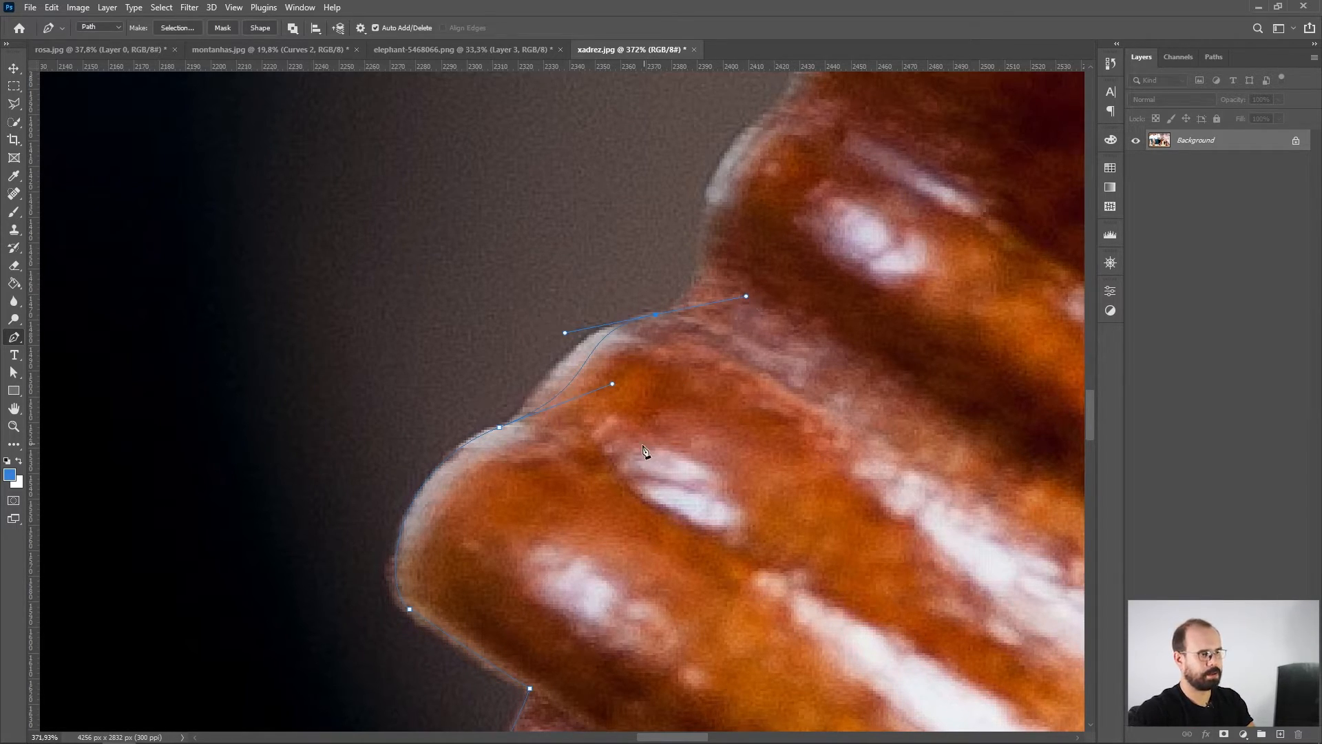
Step: Refit the anchor and handles at the notch between the two lower rings, and extend the path around the ring above
{"action": "scroll", "coordinate": [515, 418], "scroll_direction": "up", "scroll_amount": 4}
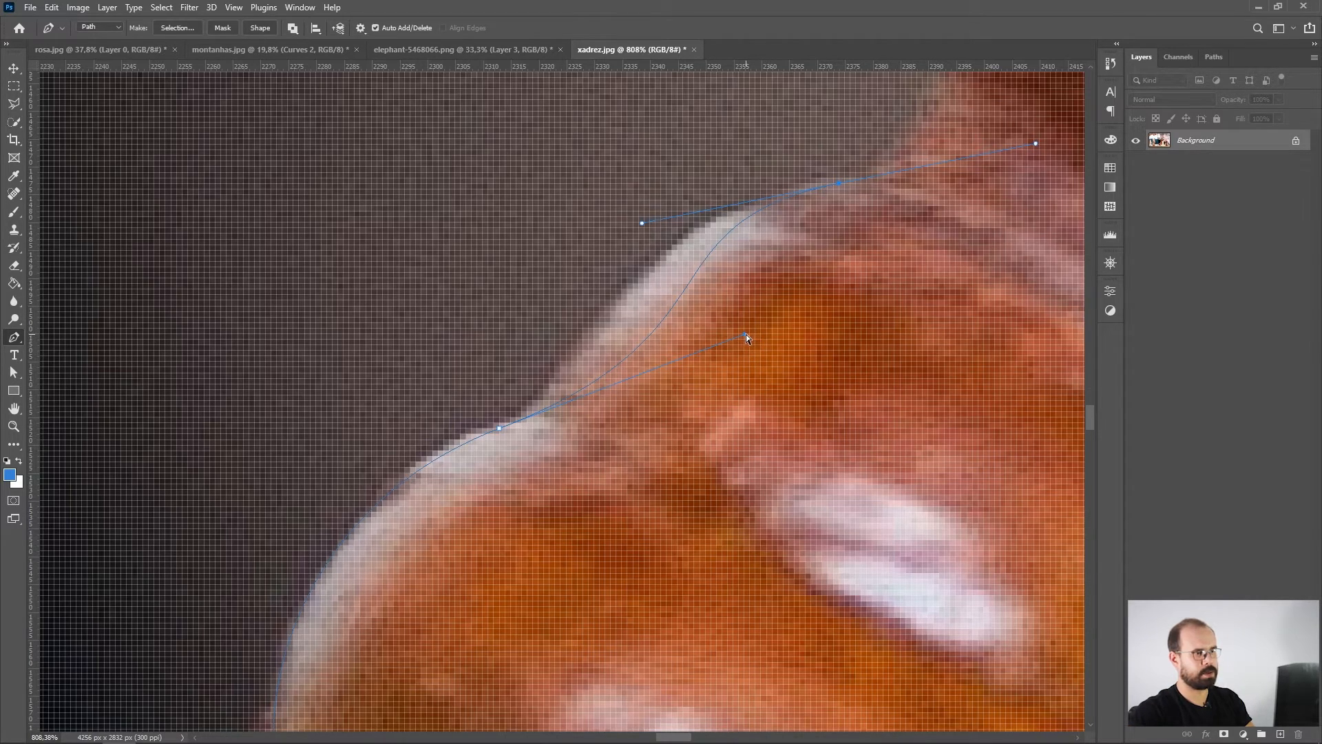
{"action": "left_click_drag", "start_coordinate": [747, 337], "coordinate": [641, 306]}
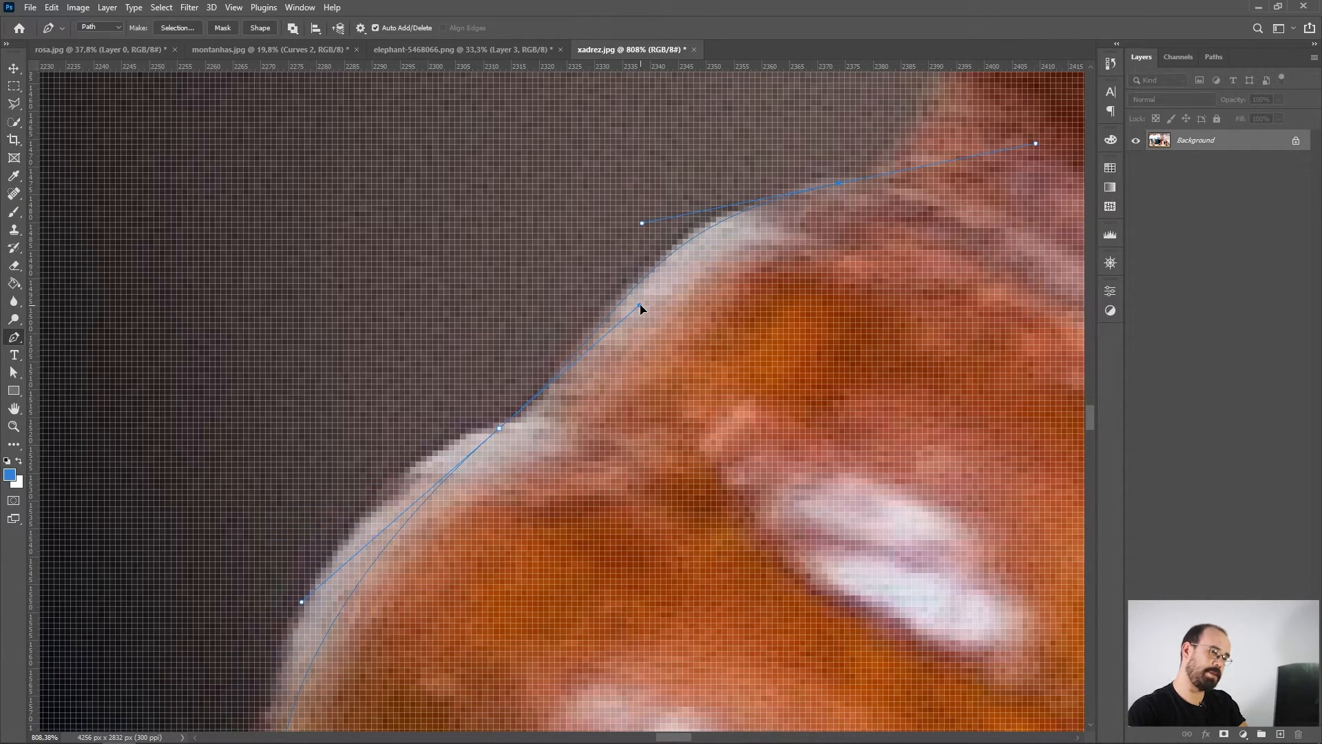
{"action": "left_click_drag", "start_coordinate": [641, 305], "coordinate": [620, 327]}
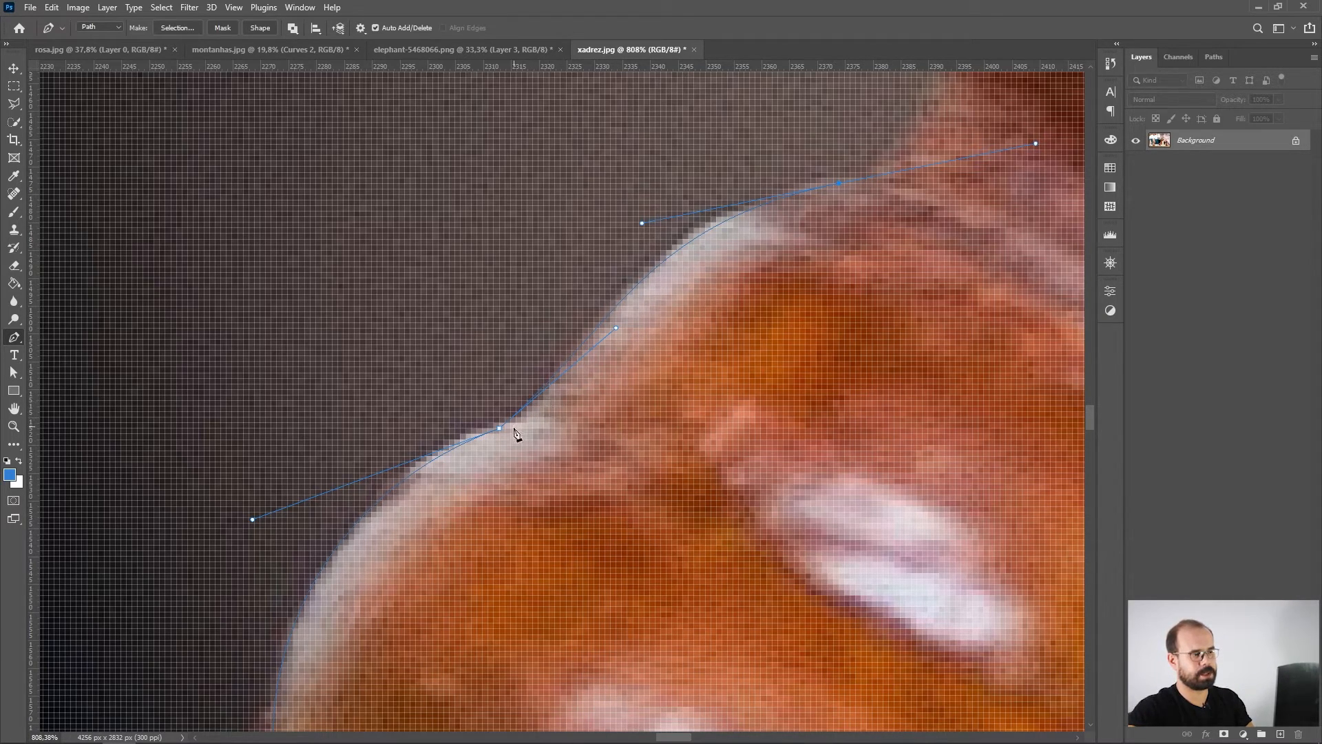
{"action": "left_click_drag", "start_coordinate": [499, 428], "coordinate": [521, 419]}
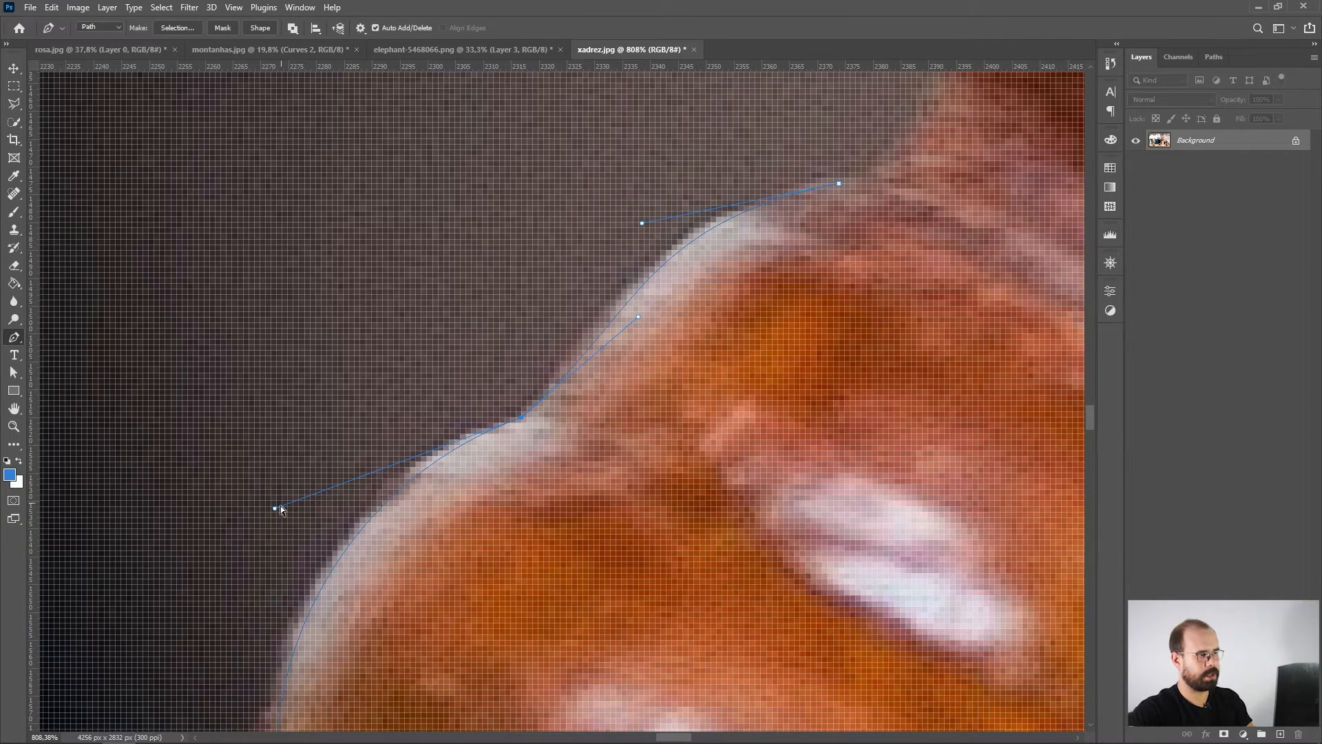
{"action": "mouse_move", "coordinate": [274, 510]}
{"action": "left_mouse_down"}
{"action": "mouse_move", "coordinate": [303, 417]}
{"action": "mouse_move", "coordinate": [392, 334]}
{"action": "mouse_move", "coordinate": [365, 329]}
{"action": "mouse_move", "coordinate": [321, 627]}
{"action": "mouse_move", "coordinate": [234, 544]}
{"action": "mouse_move", "coordinate": [226, 380]}
{"action": "mouse_move", "coordinate": [235, 460]}
{"action": "mouse_move", "coordinate": [263, 514]}
{"action": "left_mouse_up"}
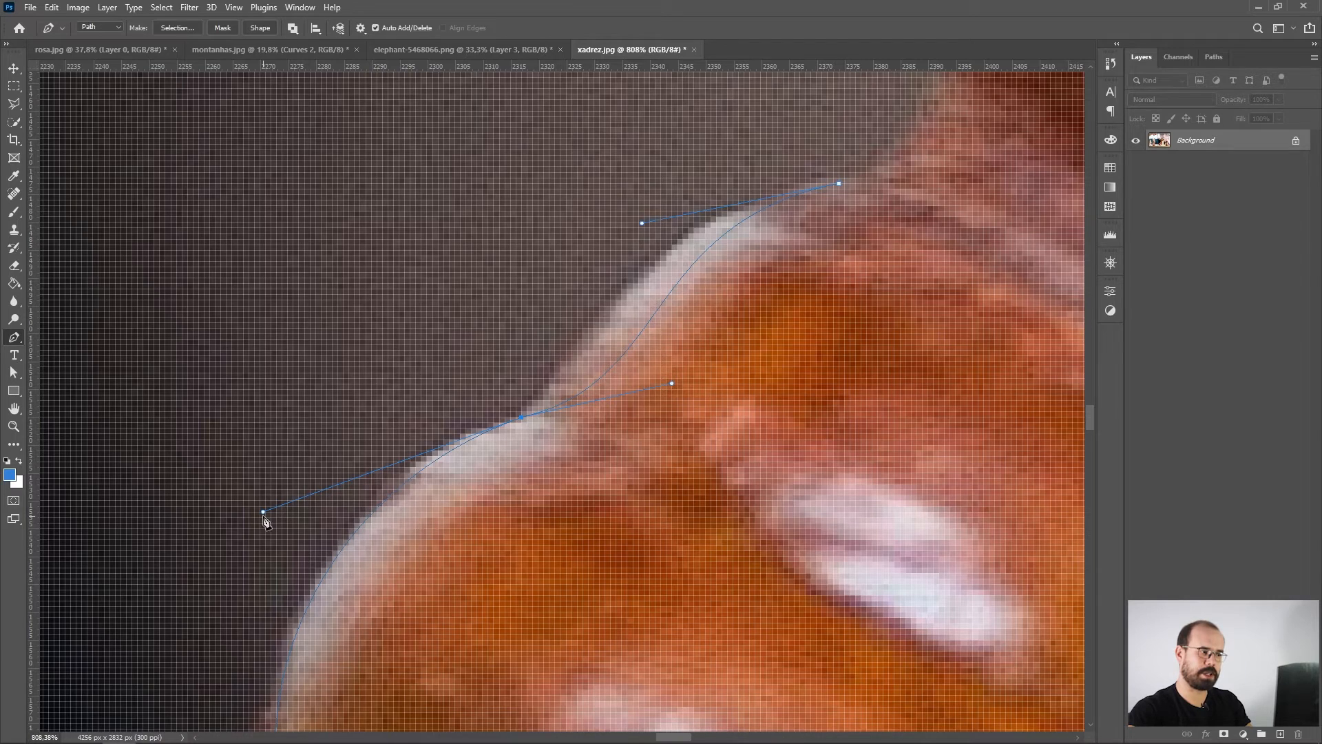
{"action": "left_click_drag", "start_coordinate": [263, 511], "coordinate": [279, 564]}
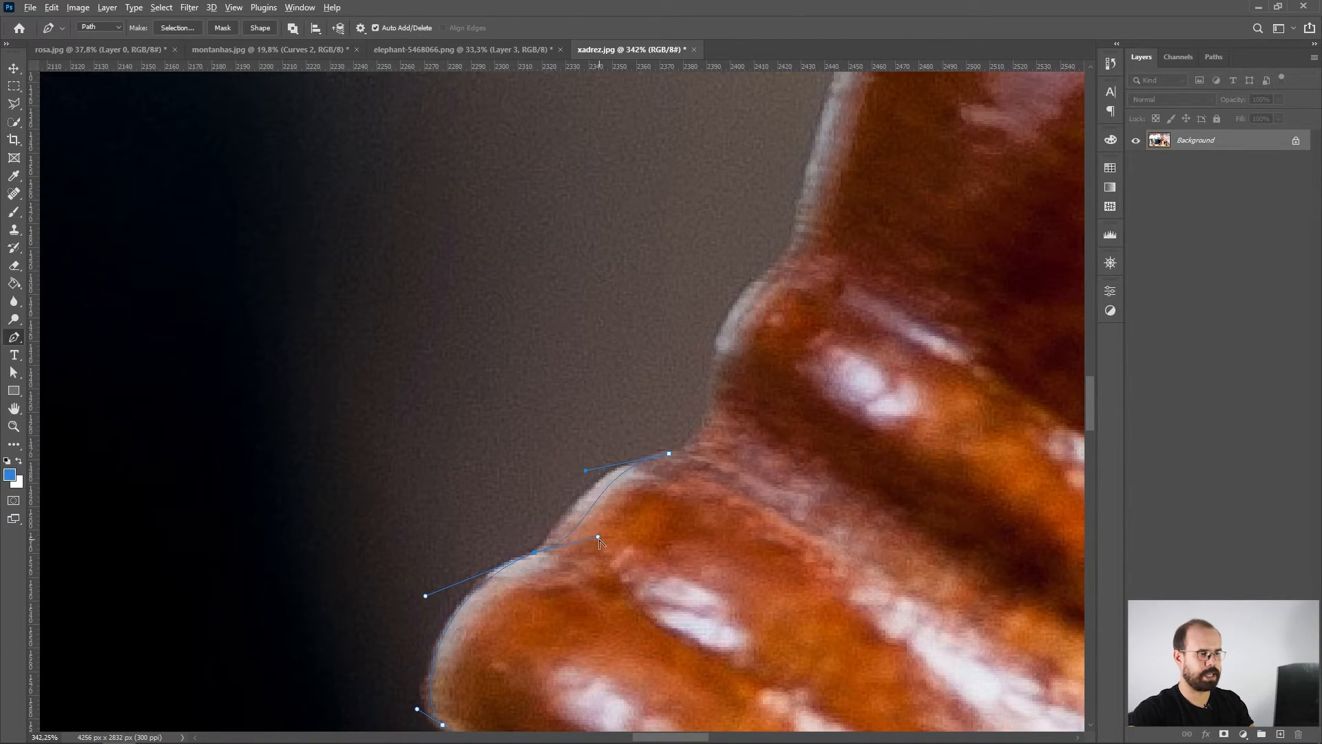
{"action": "left_click_drag", "start_coordinate": [599, 541], "coordinate": [565, 518]}
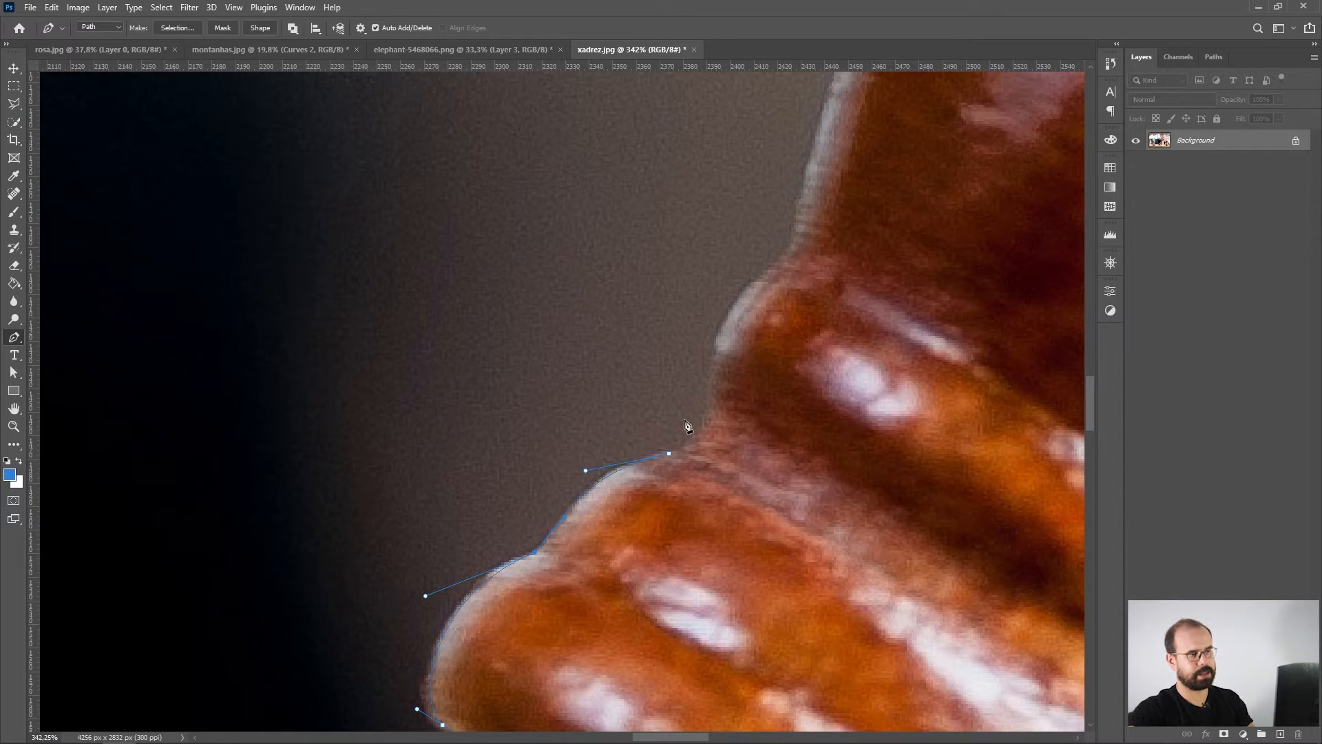
{"action": "left_click_drag", "start_coordinate": [712, 395], "coordinate": [714, 368]}
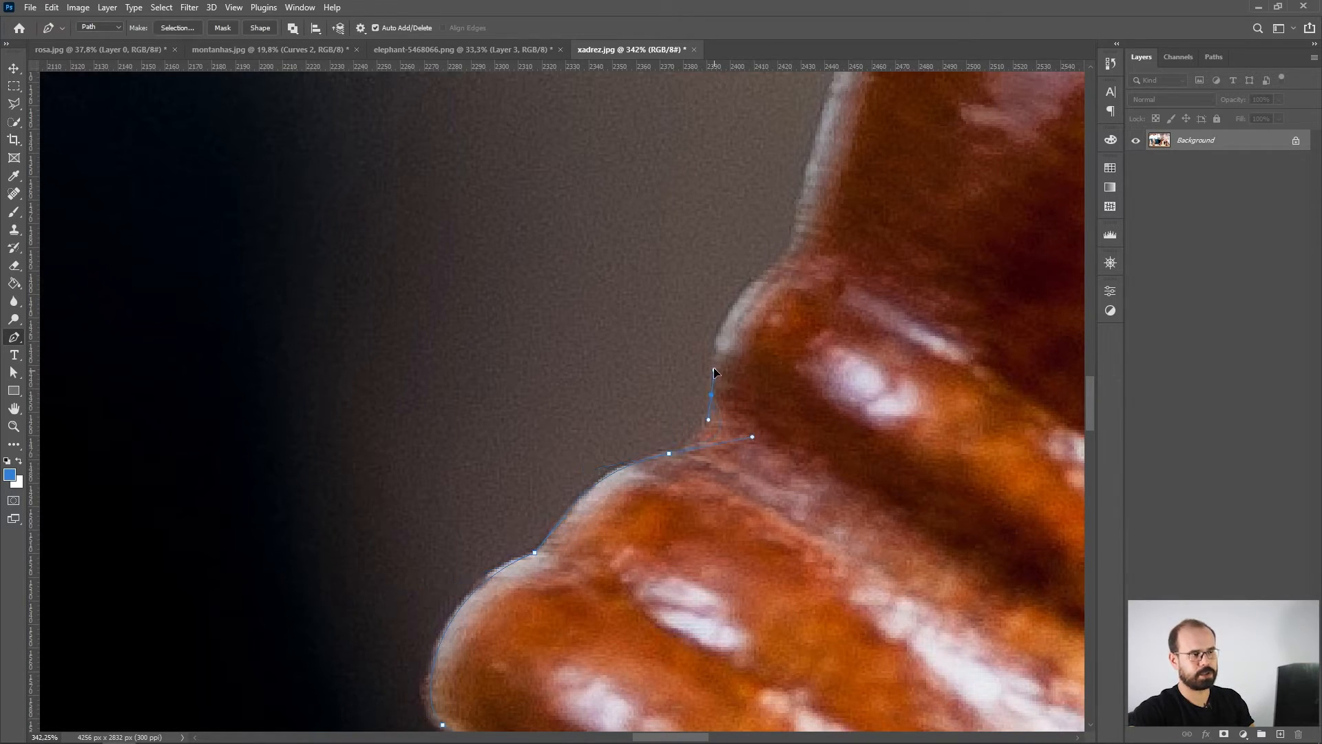
{"action": "left_click_drag", "start_coordinate": [760, 276], "coordinate": [806, 244]}
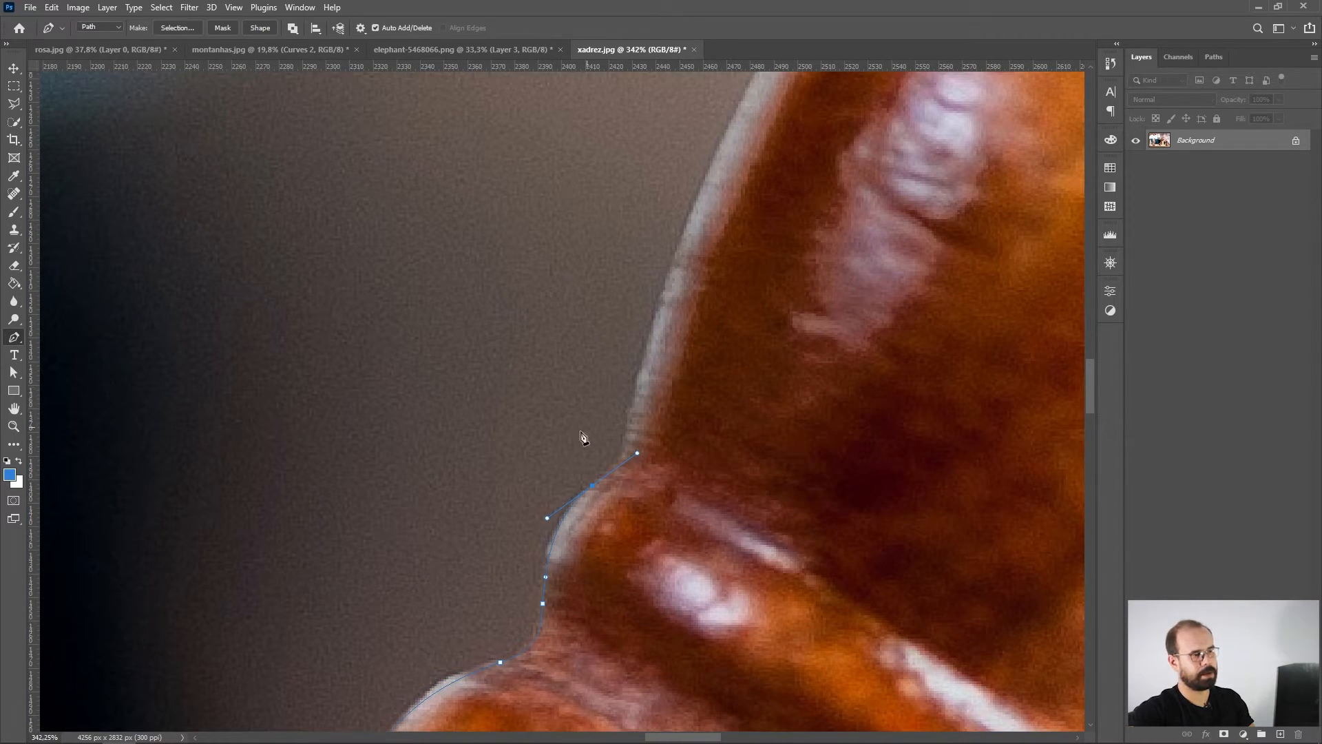
Step: Try placing a detached curved anchor in the blurred background beside the king, and delete it
{"action": "left_click_drag", "start_coordinate": [441, 401], "coordinate": [616, 265]}
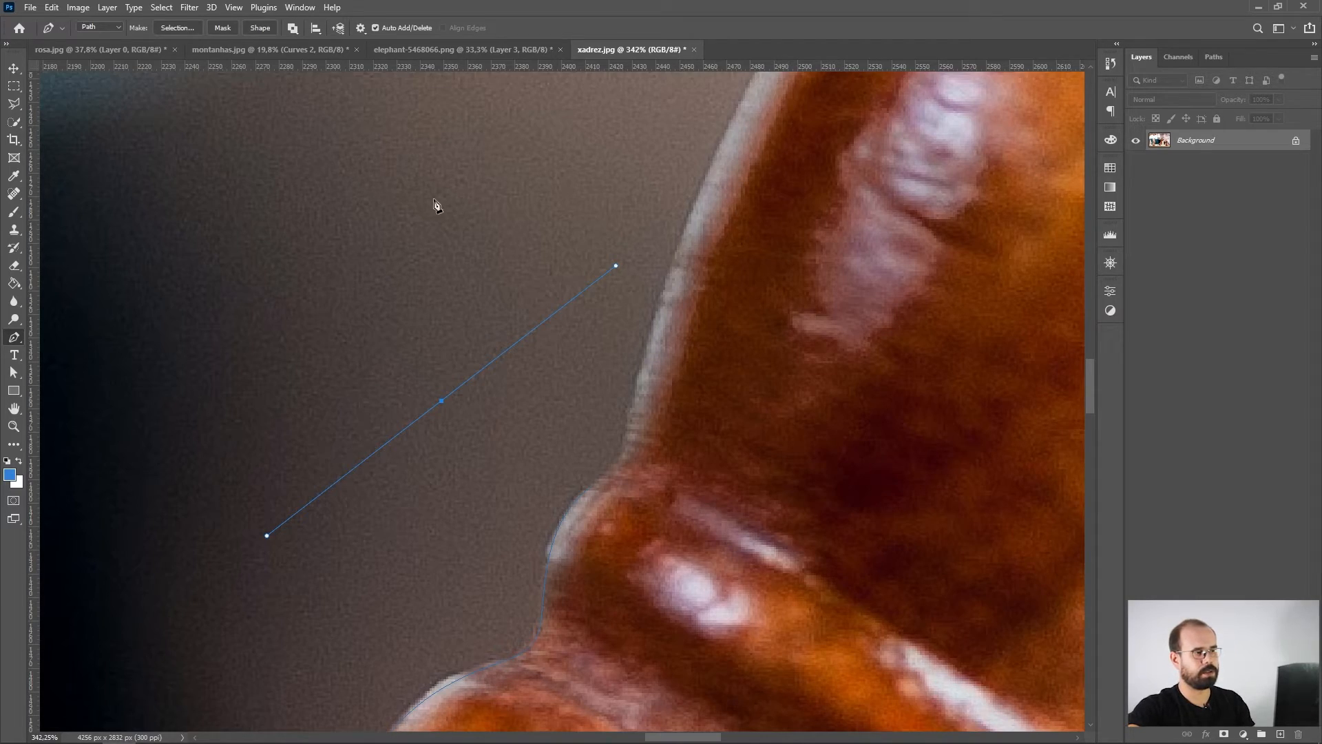
{"action": "scroll", "coordinate": [499, 414], "scroll_direction": "up", "scroll_amount": 3}
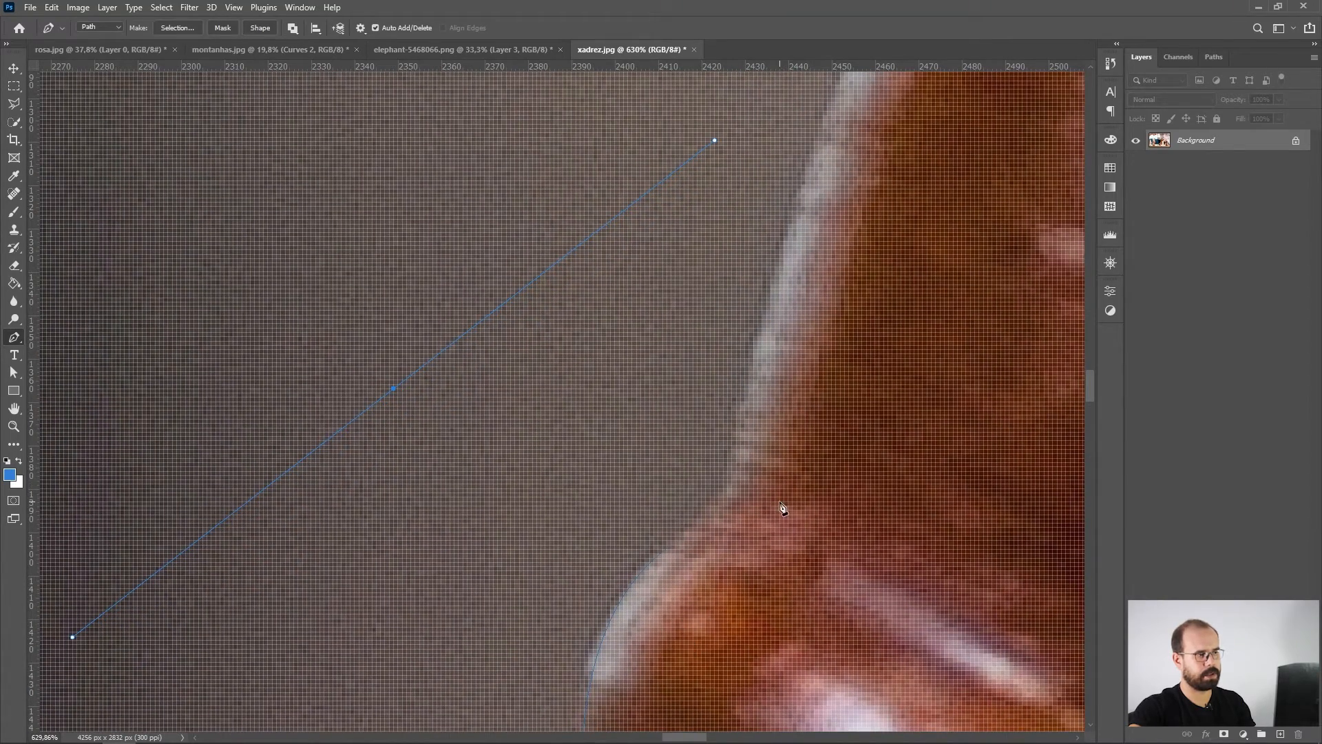
{"action": "scroll", "coordinate": [755, 420], "scroll_direction": "down", "scroll_amount": 3}
{"action": "key", "text": "a"}
{"action": "left_click_drag", "start_coordinate": [549, 344], "coordinate": [621, 446]}
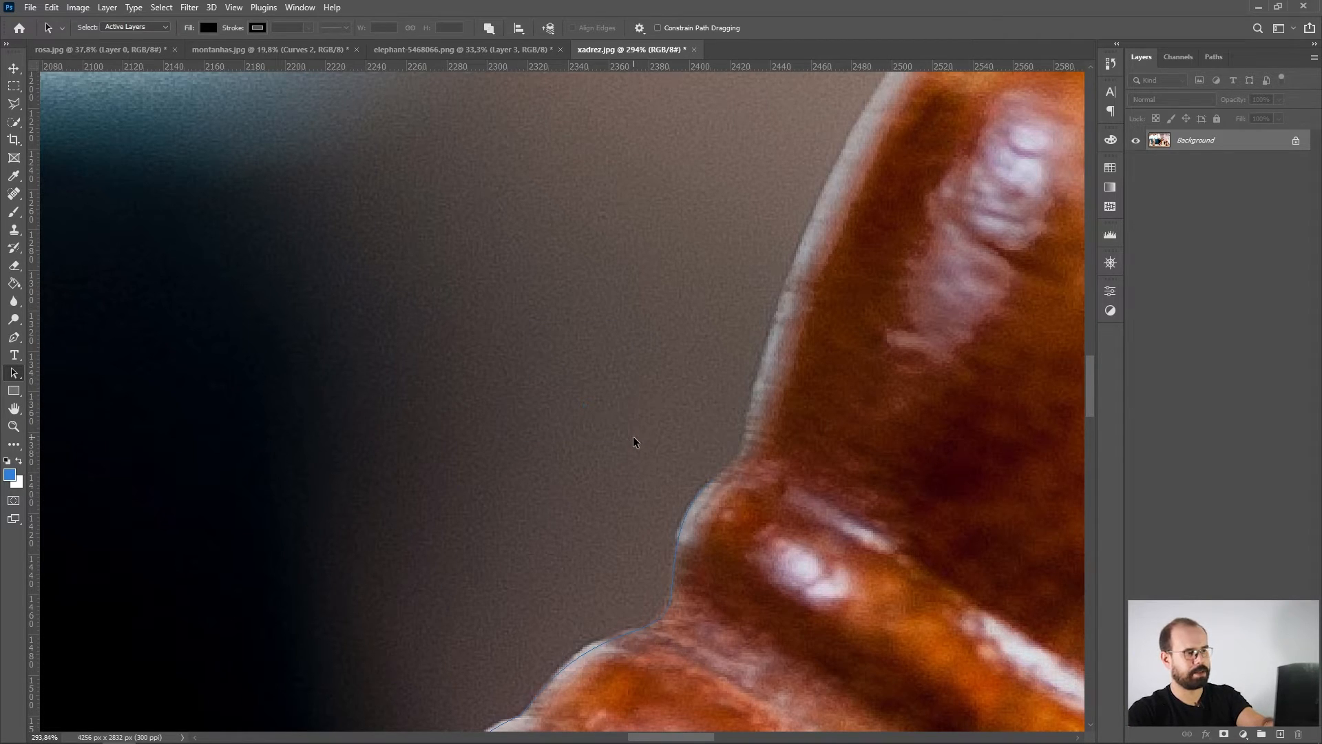
Step: Resume the path from its last anchor above the upper ring and trace the left edge of the king's rounded head to its top rim
{"action": "key", "text": "p"}
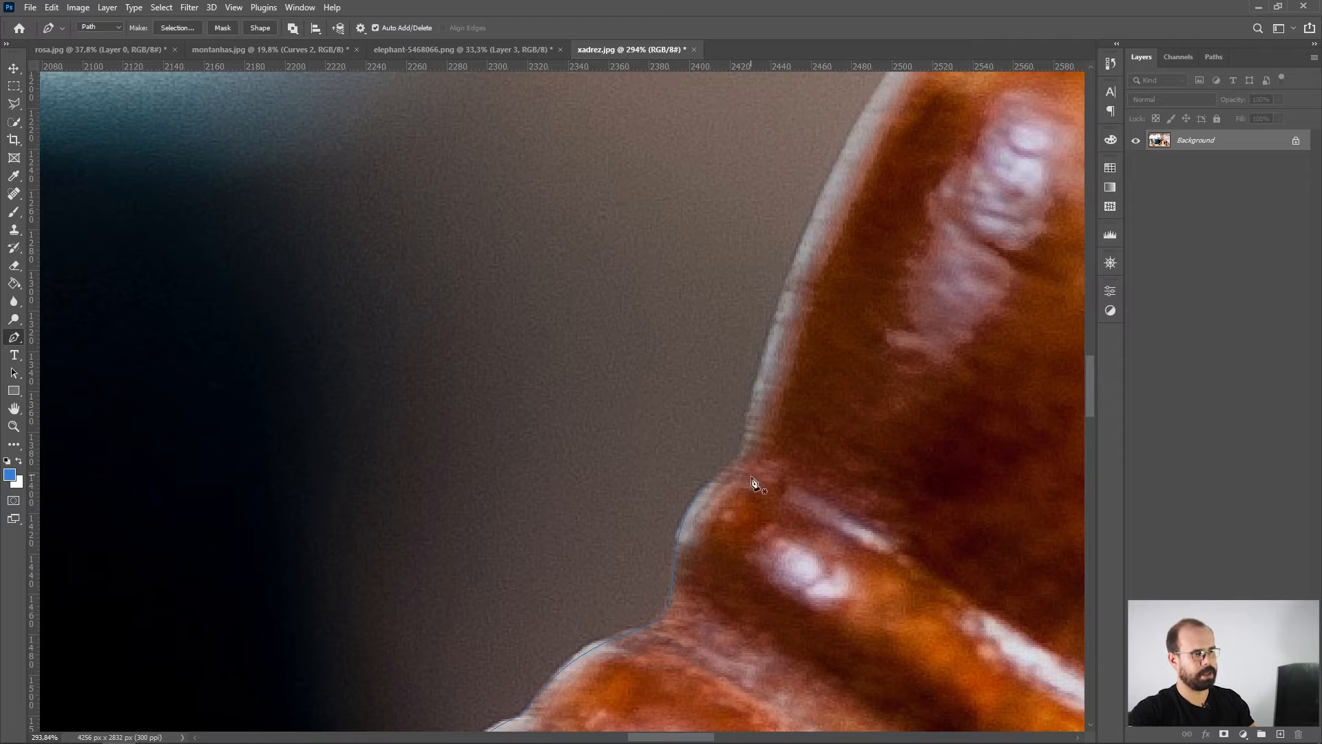
{"action": "scroll", "coordinate": [718, 476], "scroll_direction": "up", "scroll_amount": 2}
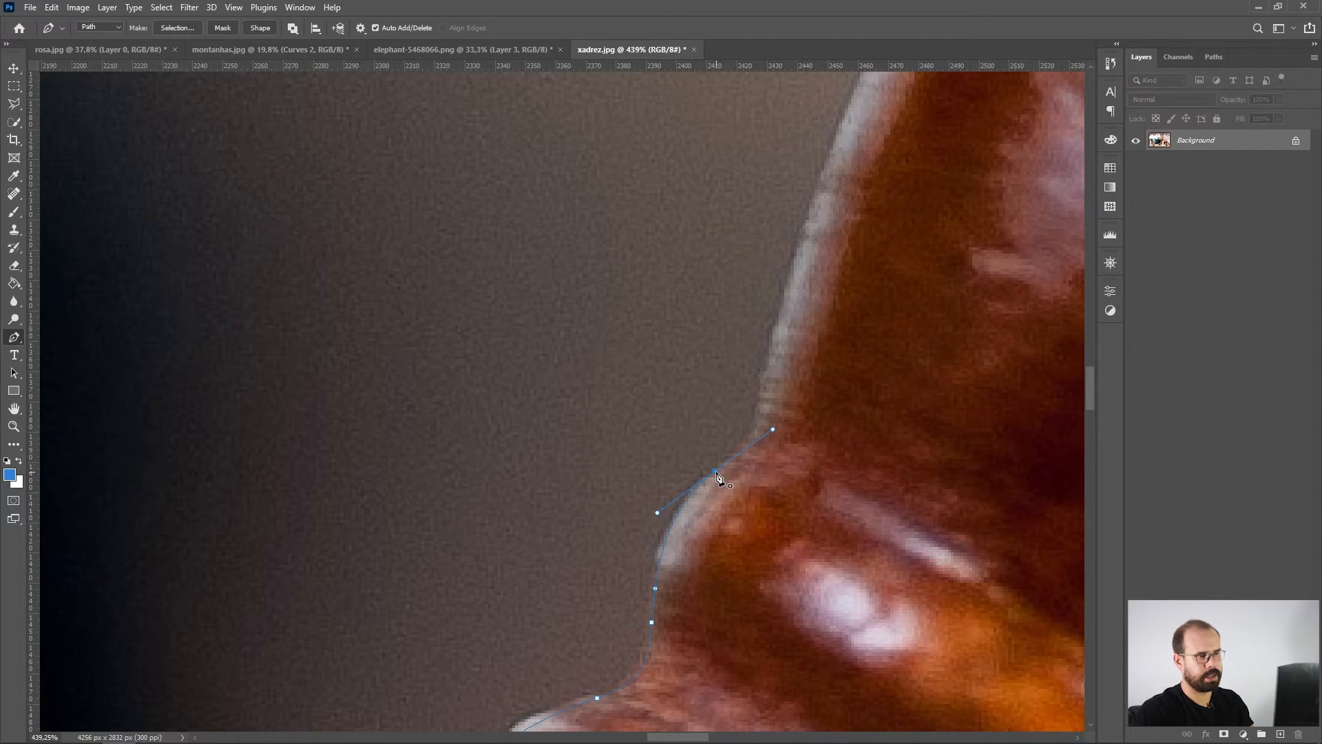
{"action": "left_click_drag", "start_coordinate": [716, 475], "coordinate": [763, 441]}
{"action": "left_click_drag", "start_coordinate": [803, 232], "coordinate": [744, 255]}
{"action": "left_click_drag", "start_coordinate": [669, 354], "coordinate": [564, 488]}
{"action": "left_click_drag", "start_coordinate": [925, 158], "coordinate": [732, 434]}
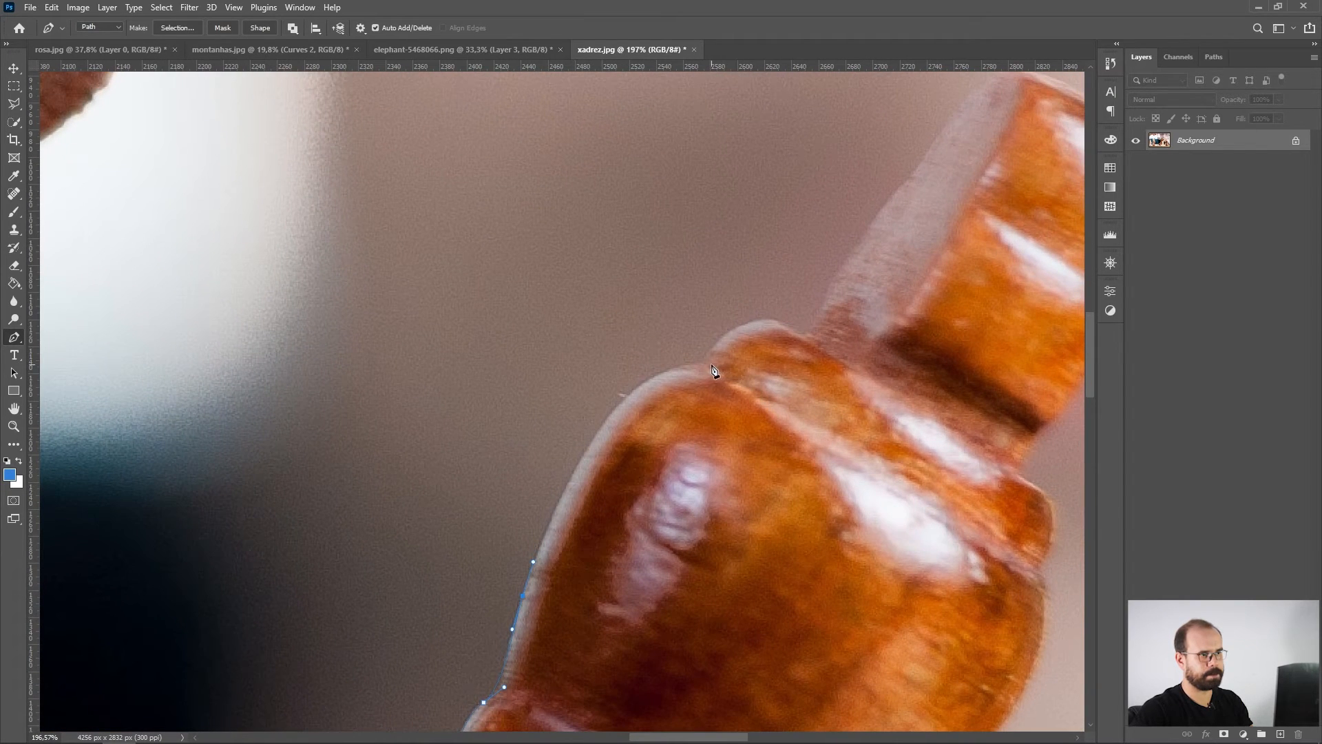
{"action": "left_click_drag", "start_coordinate": [705, 365], "coordinate": [820, 358]}
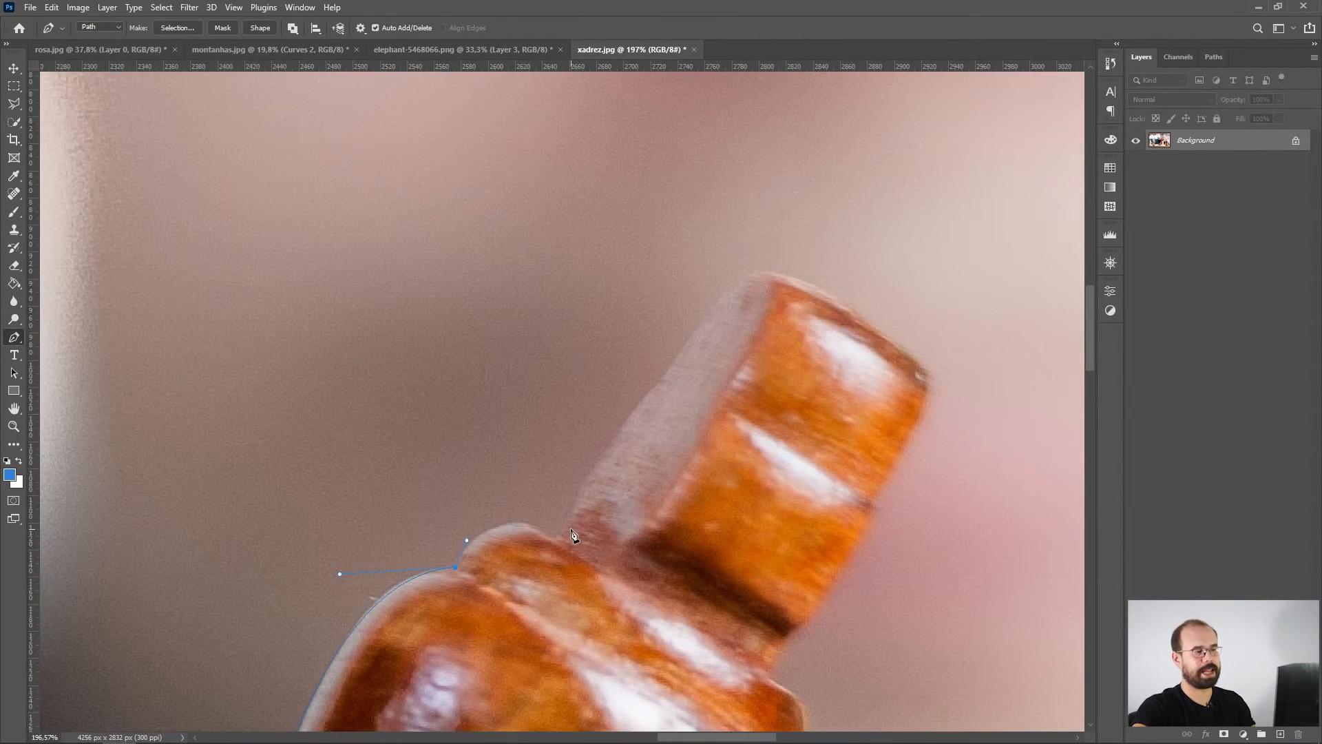
Step: Outline the king's top finial with anchors up its left edge, over the tip and down its right edge
{"action": "left_click_drag", "start_coordinate": [558, 540], "coordinate": [585, 476]}
{"action": "left_click_drag", "start_coordinate": [655, 386], "coordinate": [674, 363]}
{"action": "left_click_drag", "start_coordinate": [760, 275], "coordinate": [789, 276]}
{"action": "left_click_drag", "start_coordinate": [875, 325], "coordinate": [928, 363]}
{"action": "left_click_drag", "start_coordinate": [910, 435], "coordinate": [886, 481]}
{"action": "left_click", "coordinate": [870, 504]}
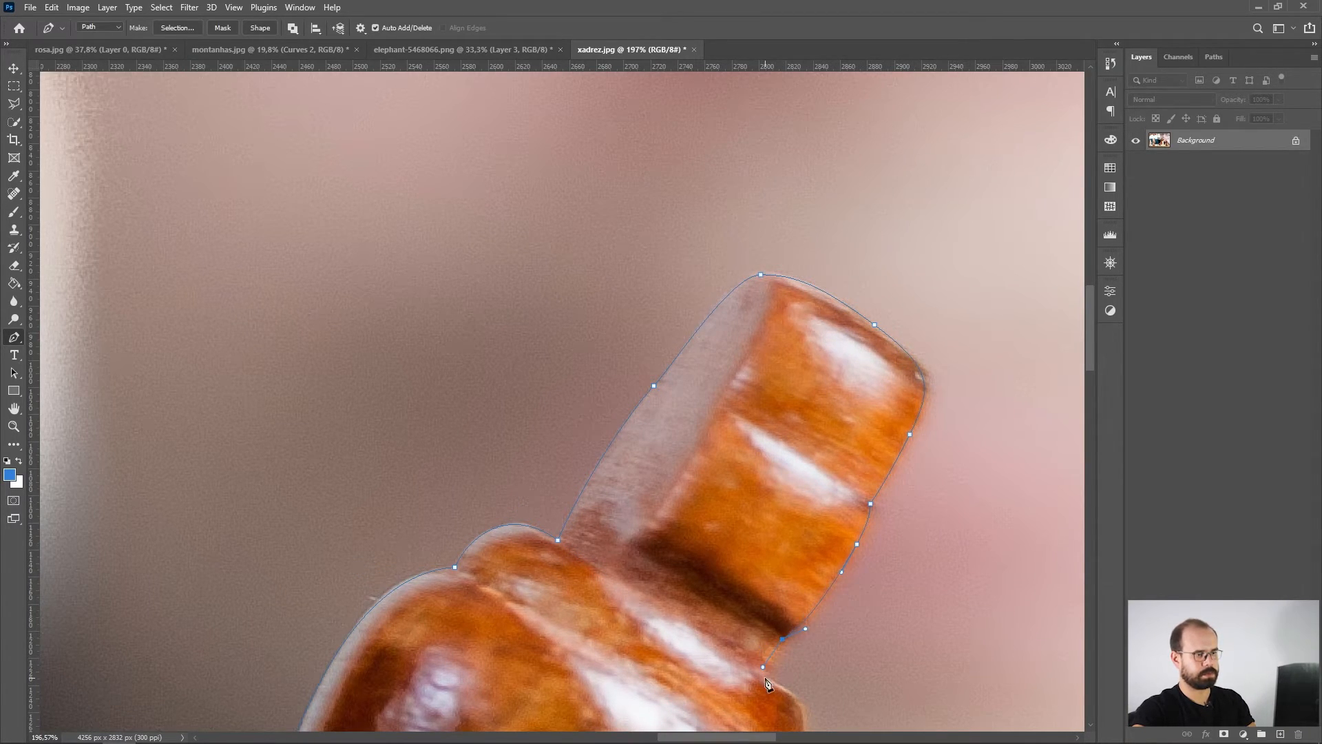
Step: Continue the path from the finial down the right edge of the king's rounded head towards the collar rings
{"action": "scroll", "coordinate": [769, 684], "scroll_direction": "down", "scroll_amount": 3}
{"action": "scroll", "coordinate": [767, 602], "scroll_direction": "down", "scroll_amount": 5}
{"action": "left_click_drag", "start_coordinate": [696, 486], "coordinate": [626, 570]}
{"action": "left_click_drag", "start_coordinate": [646, 512], "coordinate": [781, 255]}
{"action": "scroll", "coordinate": [709, 363], "scroll_direction": "up", "scroll_amount": 5}
{"action": "mouse_move", "coordinate": [707, 358]}
{"action": "left_mouse_down"}
{"action": "mouse_move", "coordinate": [641, 383]}
{"action": "mouse_move", "coordinate": [688, 375]}
{"action": "left_mouse_up"}
{"action": "left_click", "coordinate": [680, 404]}
{"action": "left_click_drag", "start_coordinate": [748, 501], "coordinate": [767, 251]}
Step: Trace the right side of the collar and the king's lower body with curved anchors down towards the base
{"action": "left_click_drag", "start_coordinate": [678, 335], "coordinate": [673, 429]}
{"action": "left_click_drag", "start_coordinate": [574, 507], "coordinate": [448, 545]}
{"action": "left_click", "coordinate": [433, 442]}
{"action": "left_click_drag", "start_coordinate": [444, 572], "coordinate": [673, 174]}
{"action": "left_click_drag", "start_coordinate": [628, 308], "coordinate": [637, 215]}
{"action": "scroll", "coordinate": [607, 459], "scroll_direction": "up", "scroll_amount": 6}
{"action": "left_click_drag", "start_coordinate": [634, 337], "coordinate": [625, 365]}
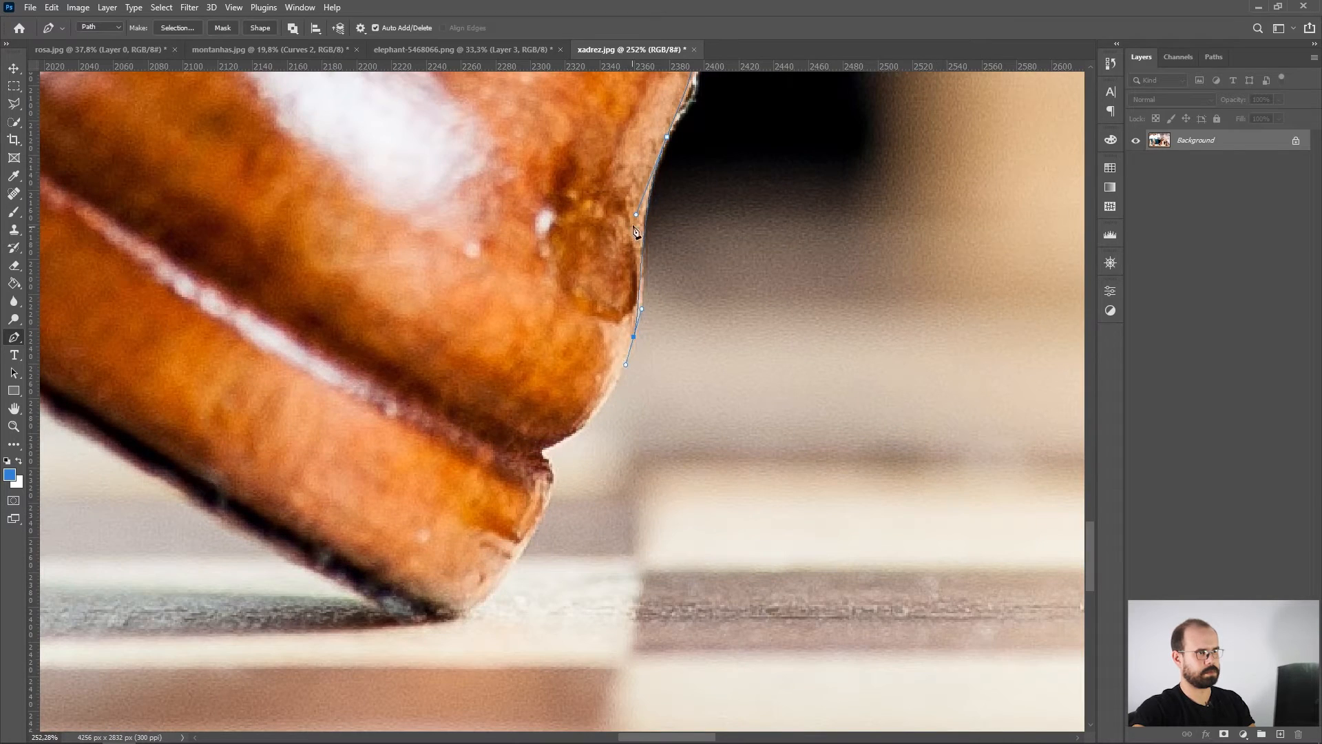
Step: Outline the king's base around its right end, along the underside and up around the left end
{"action": "left_click_drag", "start_coordinate": [538, 450], "coordinate": [734, 297]}
{"action": "left_click_drag", "start_coordinate": [652, 378], "coordinate": [612, 377]}
{"action": "left_click_drag", "start_coordinate": [438, 283], "coordinate": [770, 498]}
{"action": "left_click_drag", "start_coordinate": [334, 213], "coordinate": [347, 310]}
{"action": "left_click", "coordinate": [321, 173]}
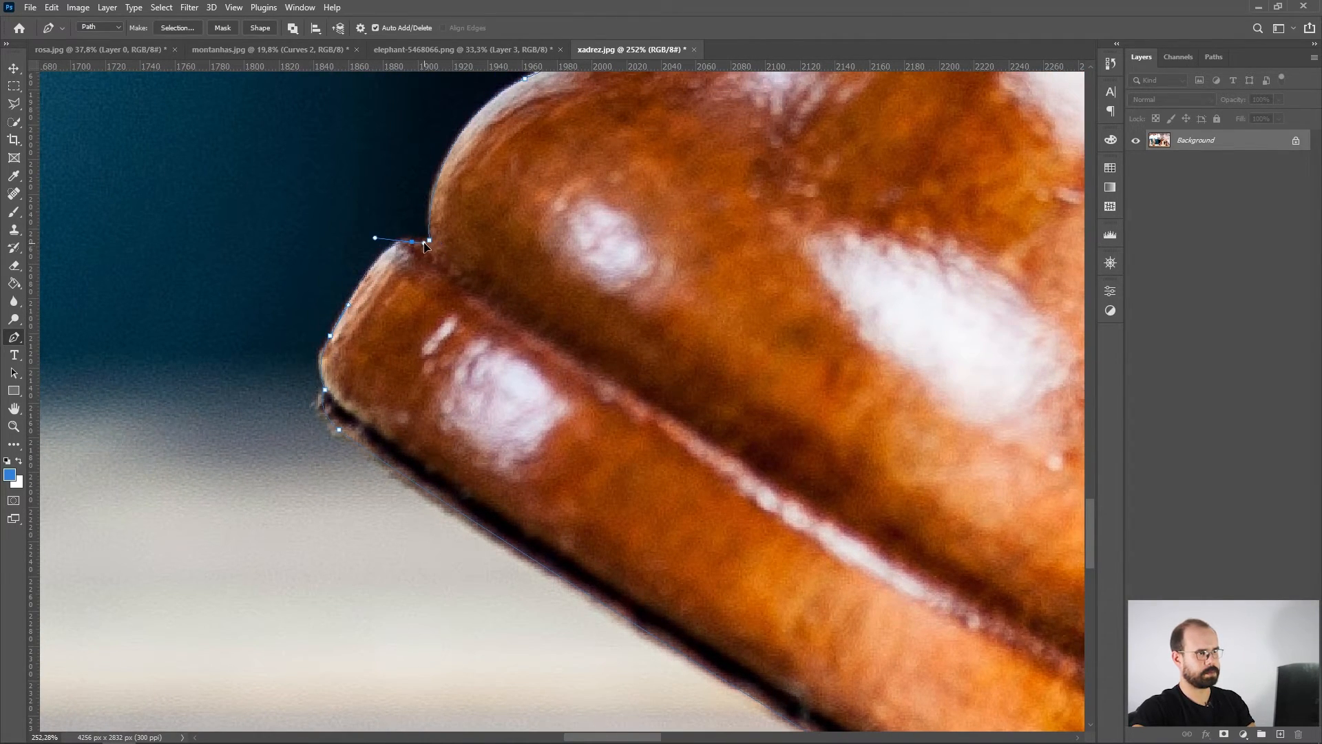
Step: Close the path on its starting anchor at the notch above the base, redoing the first closing attempt
{"action": "mouse_move", "coordinate": [429, 242]}
{"action": "left_mouse_down"}
{"action": "mouse_move", "coordinate": [480, 250]}
{"action": "mouse_move", "coordinate": [443, 258]}
{"action": "left_mouse_up"}
{"action": "key", "text": "ctrl+z"}
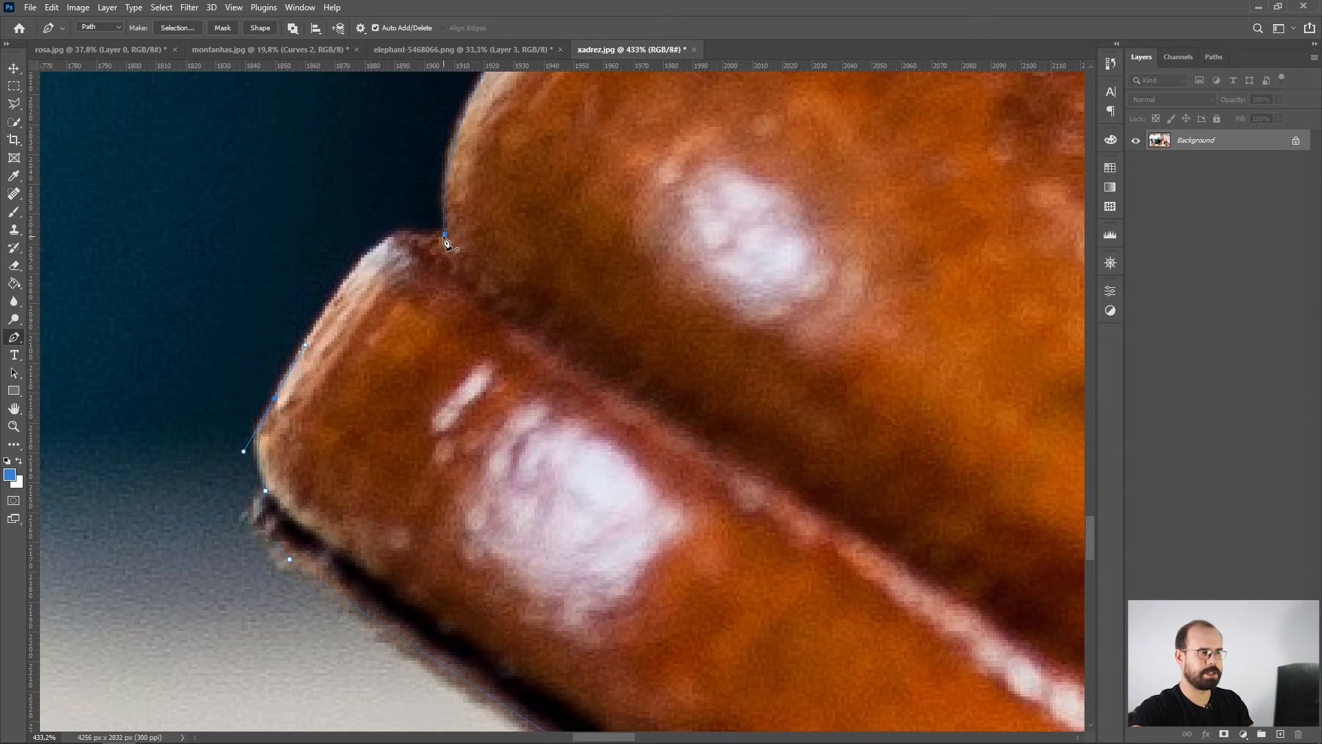
{"action": "left_click_drag", "start_coordinate": [445, 241], "coordinate": [538, 259]}
Step: Try converting the closed king path into a selection, and return to the path
{"action": "scroll", "coordinate": [668, 224], "scroll_direction": "down", "scroll_amount": 10}
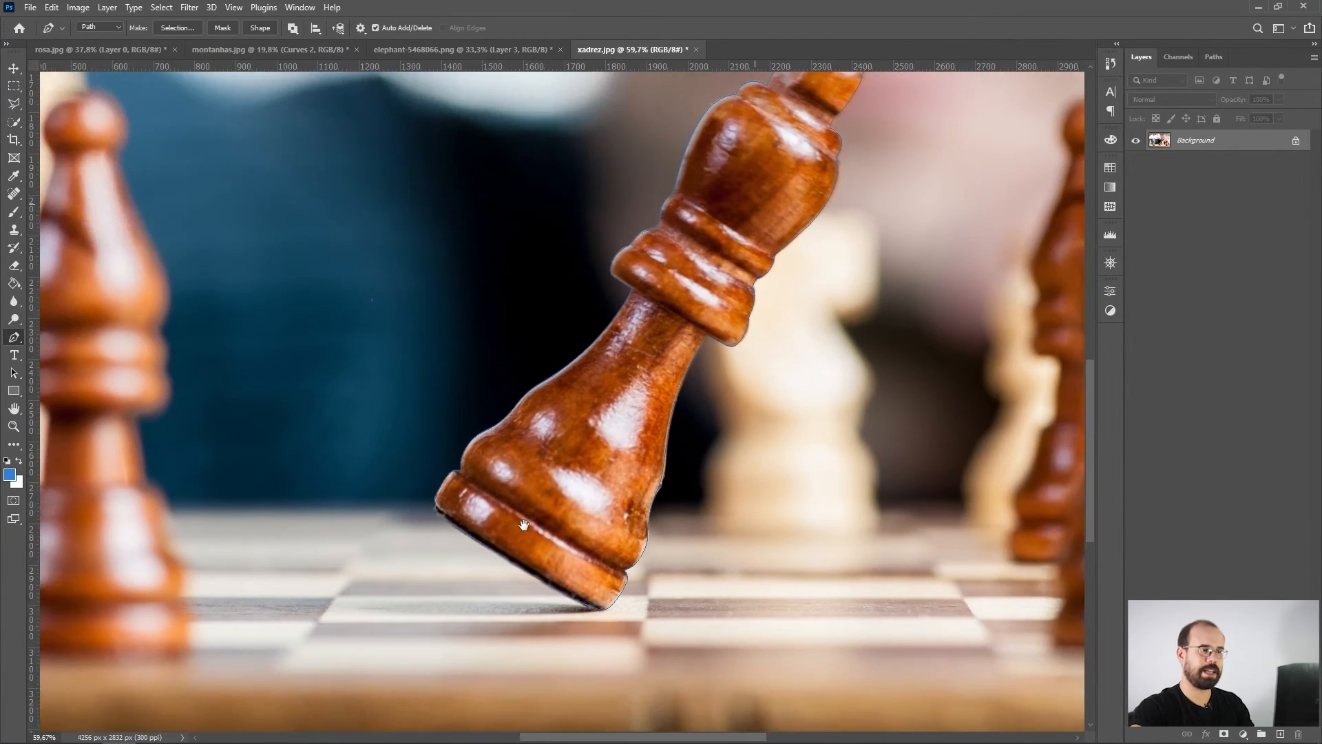
{"action": "left_click_drag", "start_coordinate": [524, 525], "coordinate": [513, 593]}
{"action": "scroll", "coordinate": [651, 384], "scroll_direction": "down", "scroll_amount": 2}
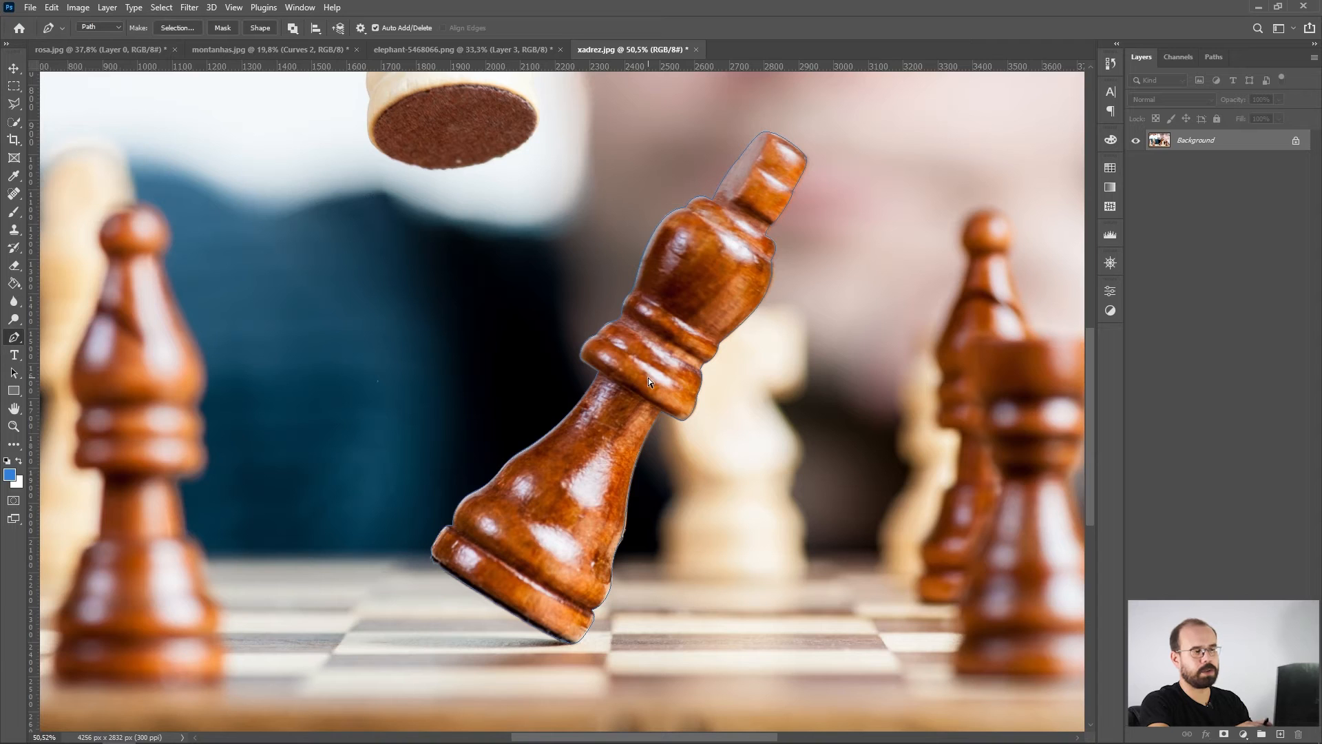
{"action": "key", "text": "ctrl+Return"}
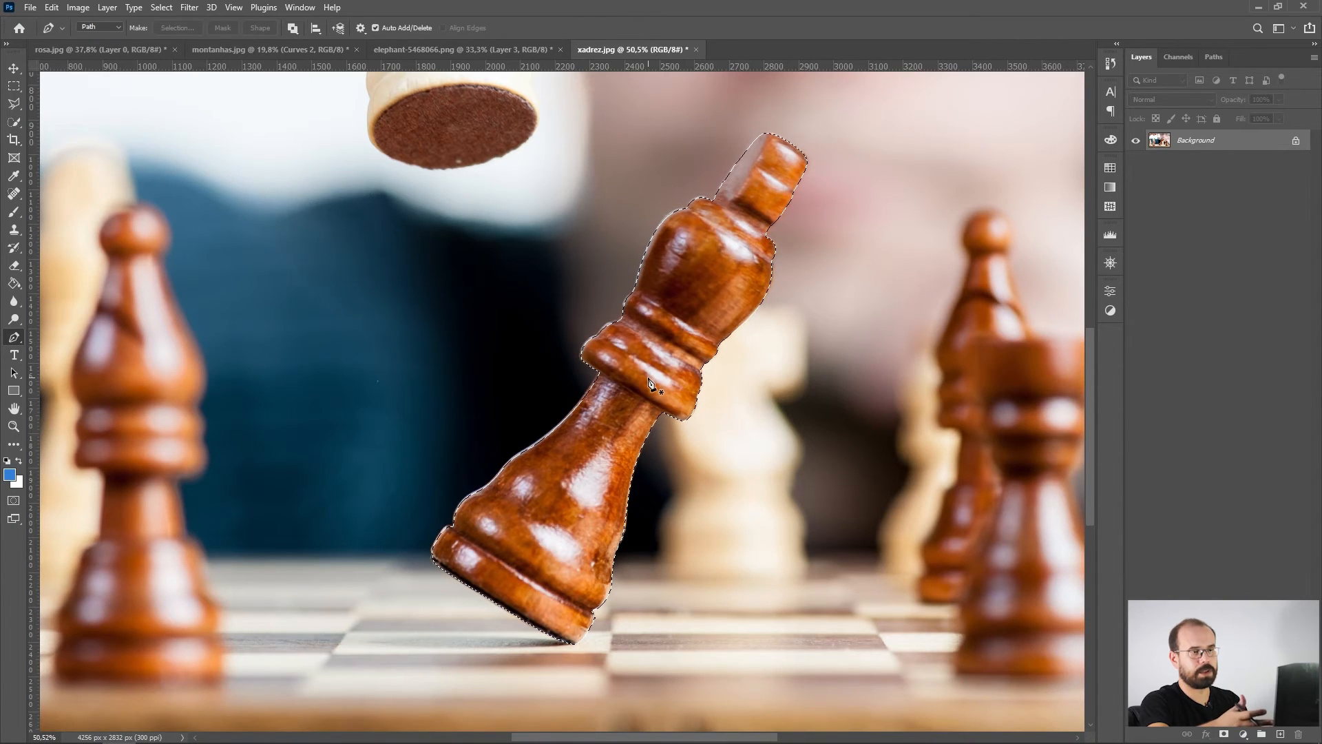
{"action": "key", "text": "ctrl+d"}
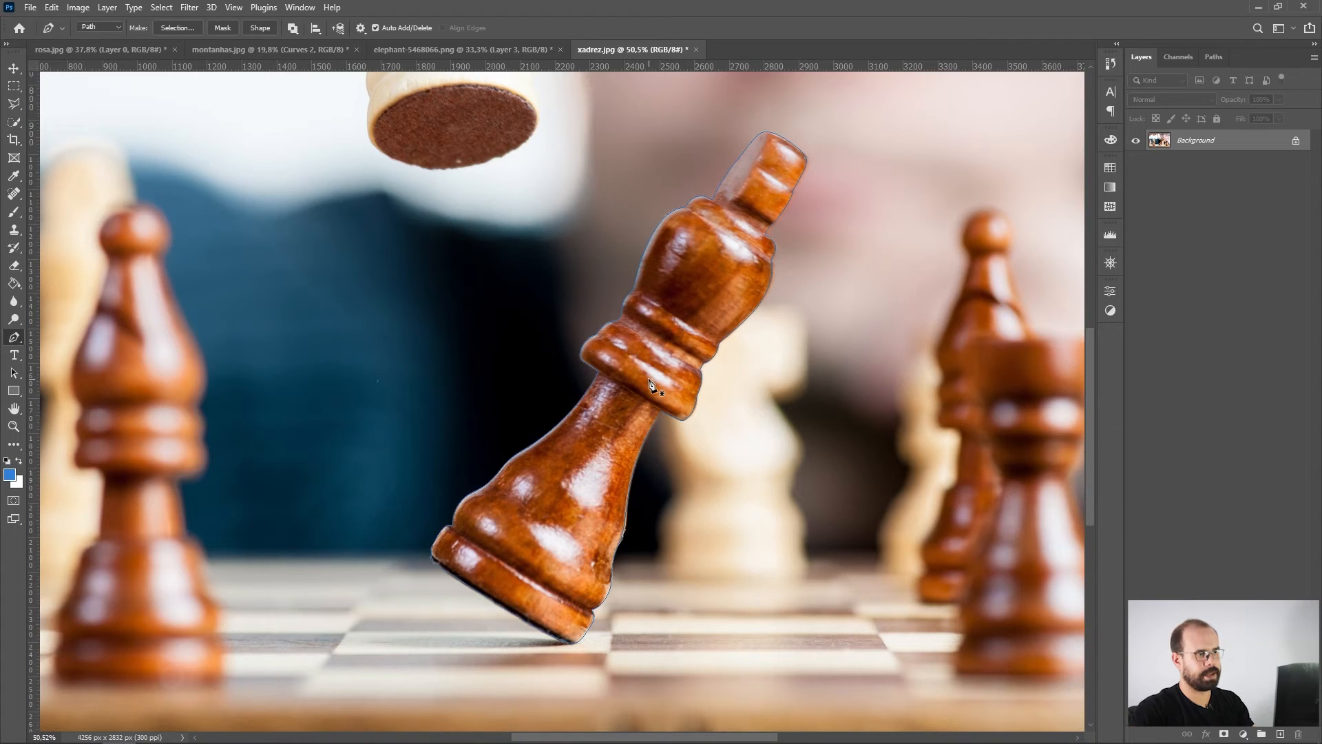
{"action": "right_click", "coordinate": [651, 383]}
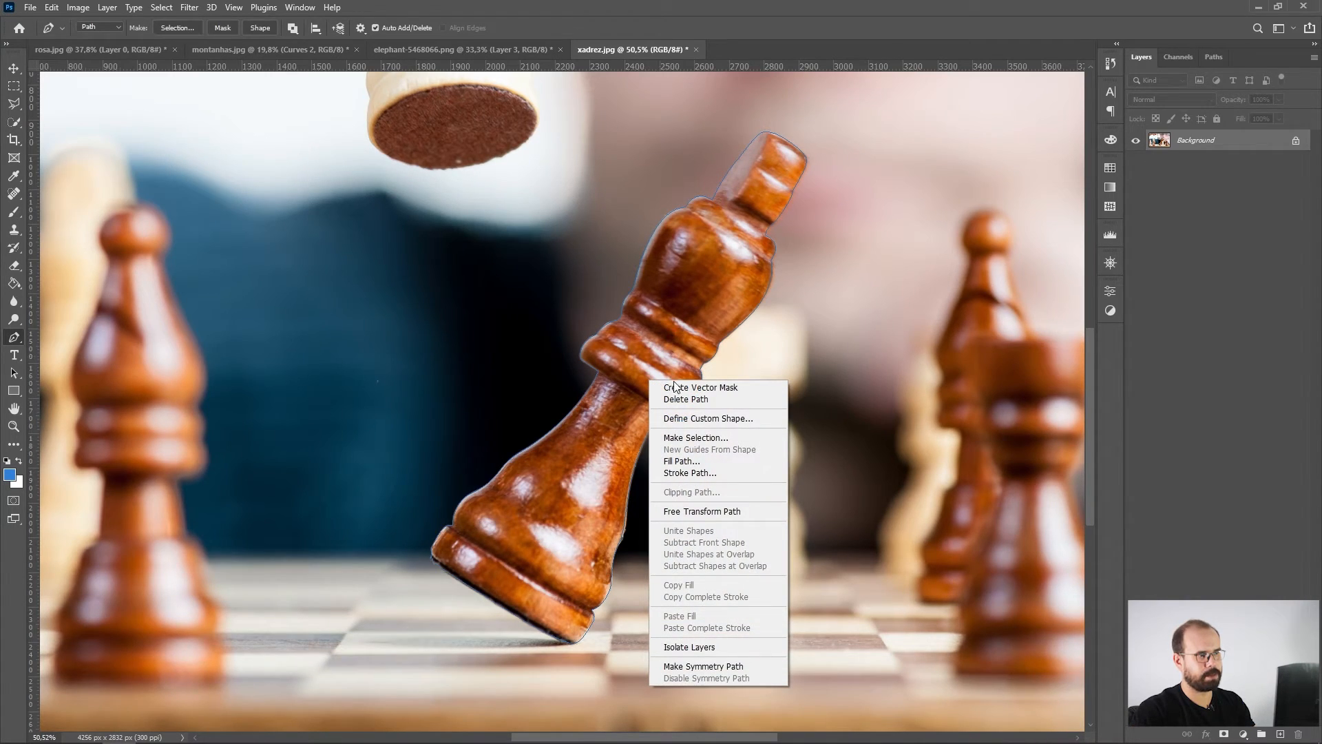
{"action": "left_click", "coordinate": [700, 441]}
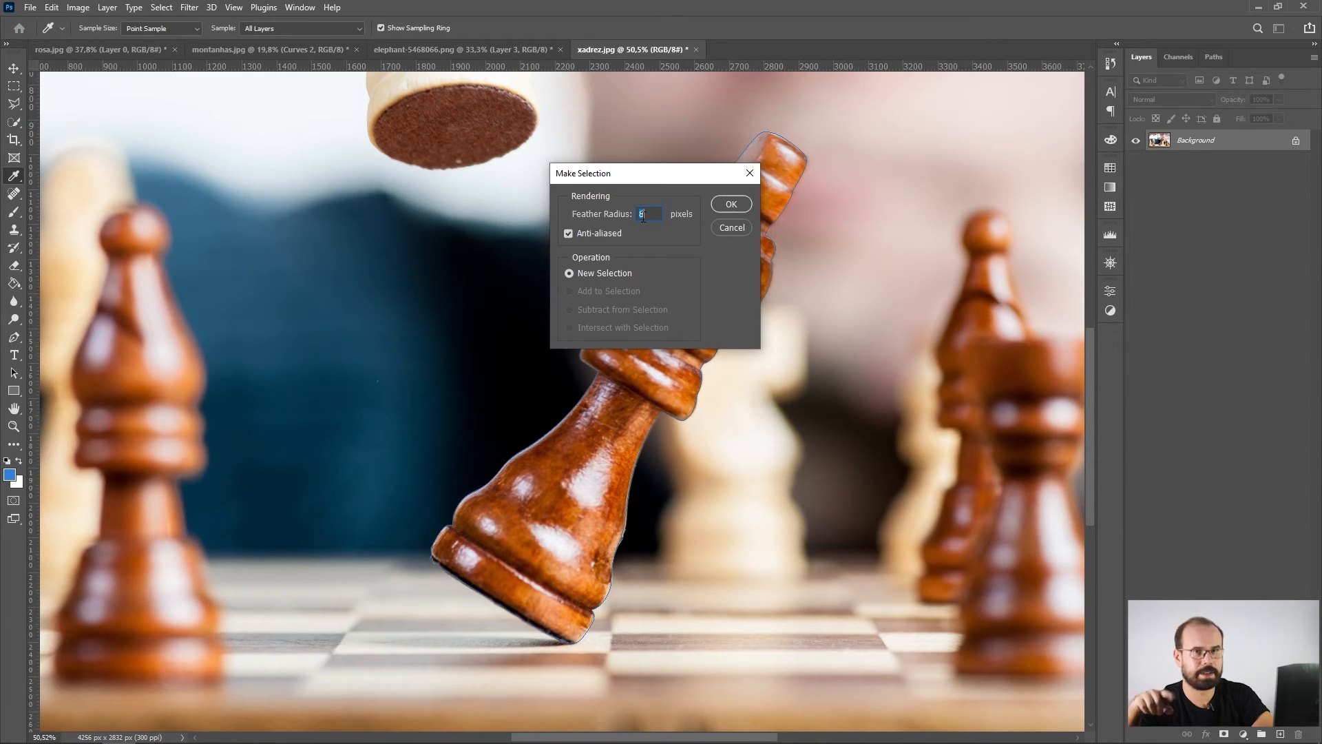
{"action": "left_click", "coordinate": [732, 228]}
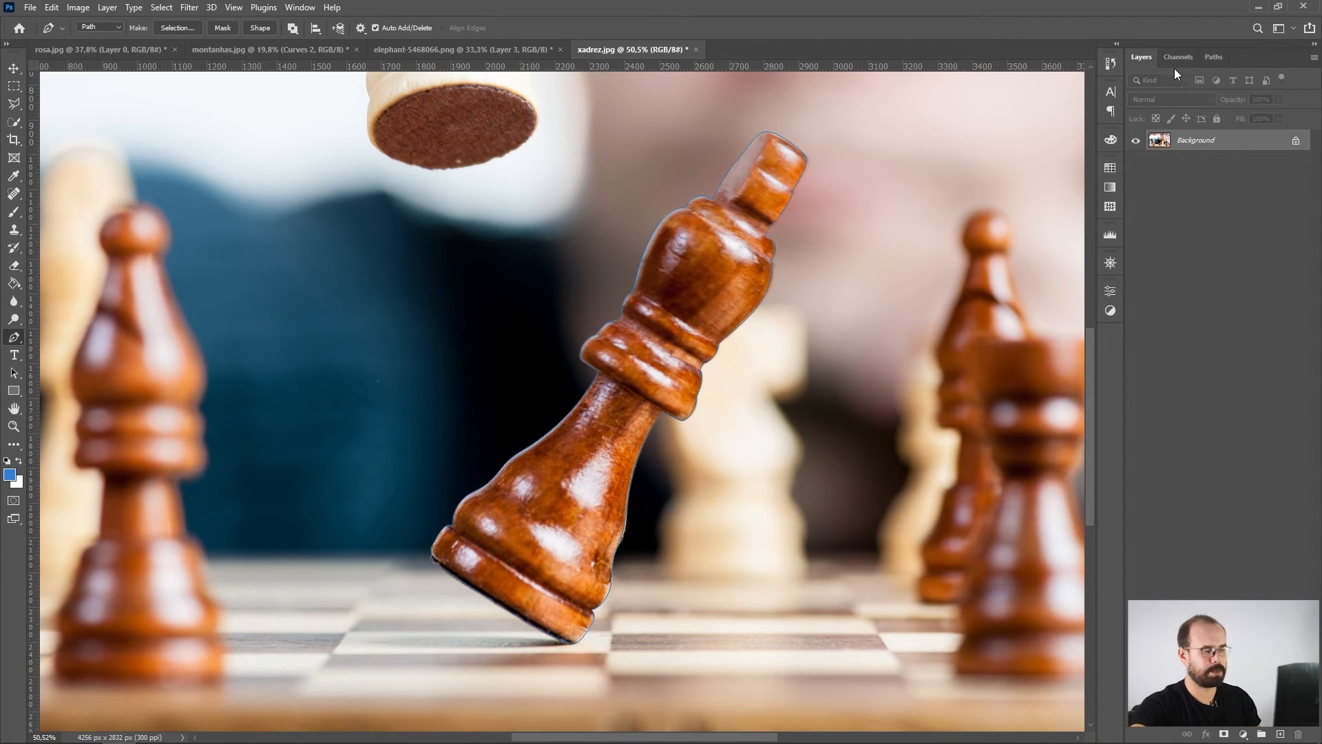
Step: Convert the closed king path into a selection and use it to add a layer mask isolating the king
{"action": "key", "text": "ctrl+Return"}
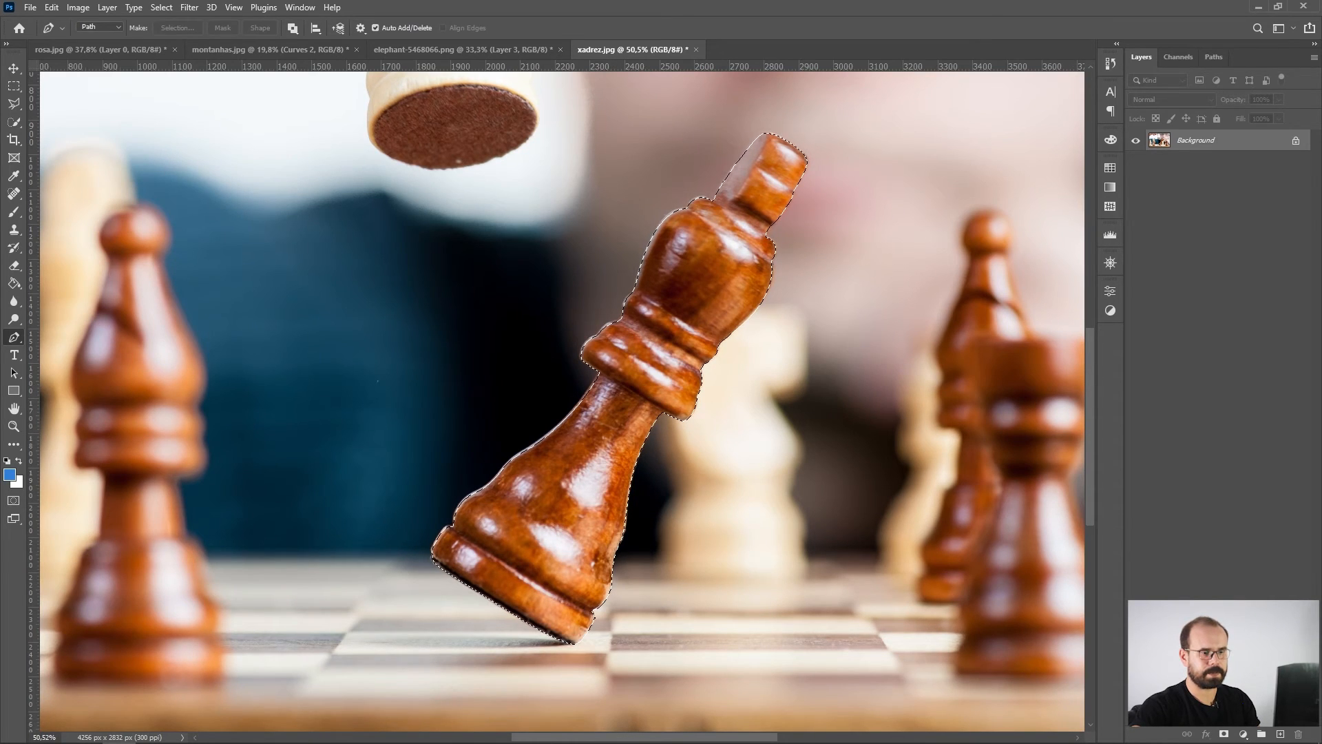
{"action": "left_click", "coordinate": [1224, 735]}
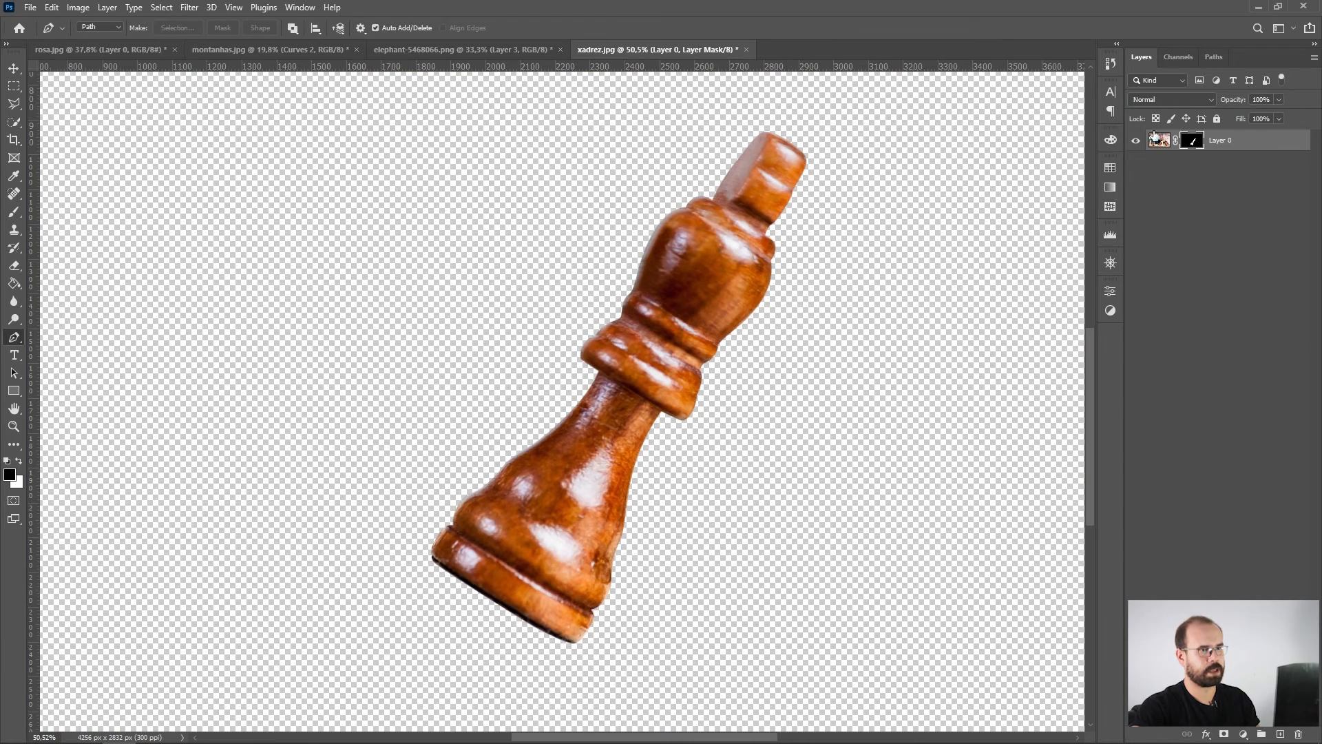
Step: Disable and re-enable the layer mask to compare the cutout with the original photo, and inspect the king's edges up close
{"action": "mouse_move", "coordinate": [800, 286]}
{"action": "left_mouse_down"}
{"action": "mouse_move", "coordinate": [764, 287]}
{"action": "mouse_move", "coordinate": [786, 297]}
{"action": "left_mouse_up"}
{"action": "left_click", "coordinate": [1195, 142], "text": "shift"}
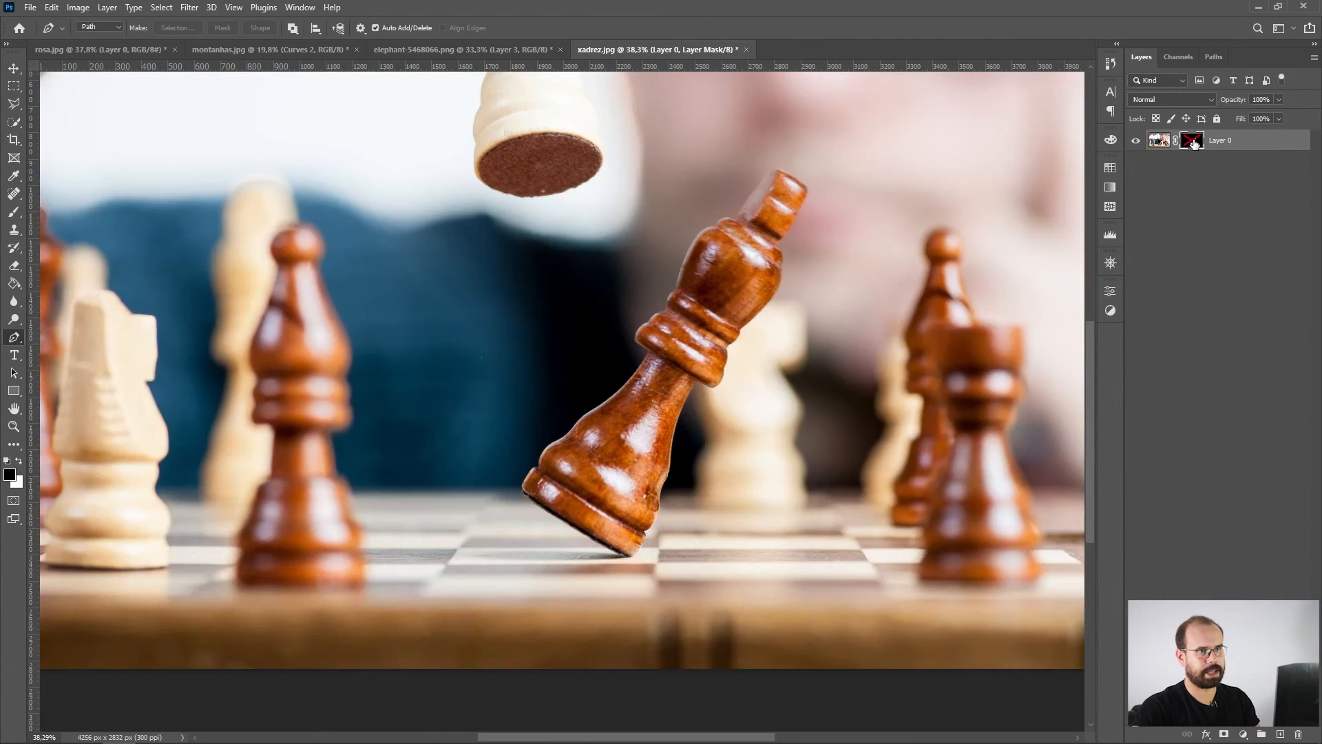
{"action": "left_click", "coordinate": [1195, 142], "text": "shift"}
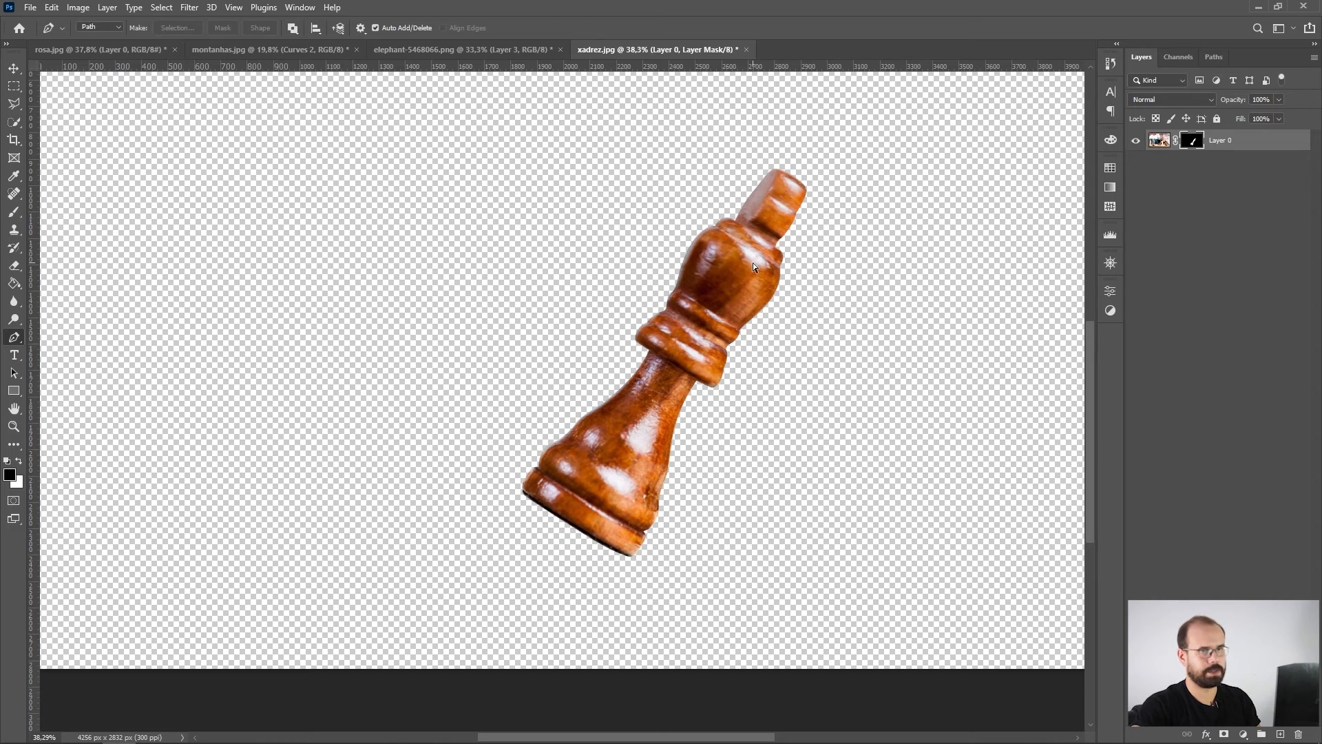
{"action": "left_click_drag", "start_coordinate": [754, 263], "coordinate": [831, 284]}
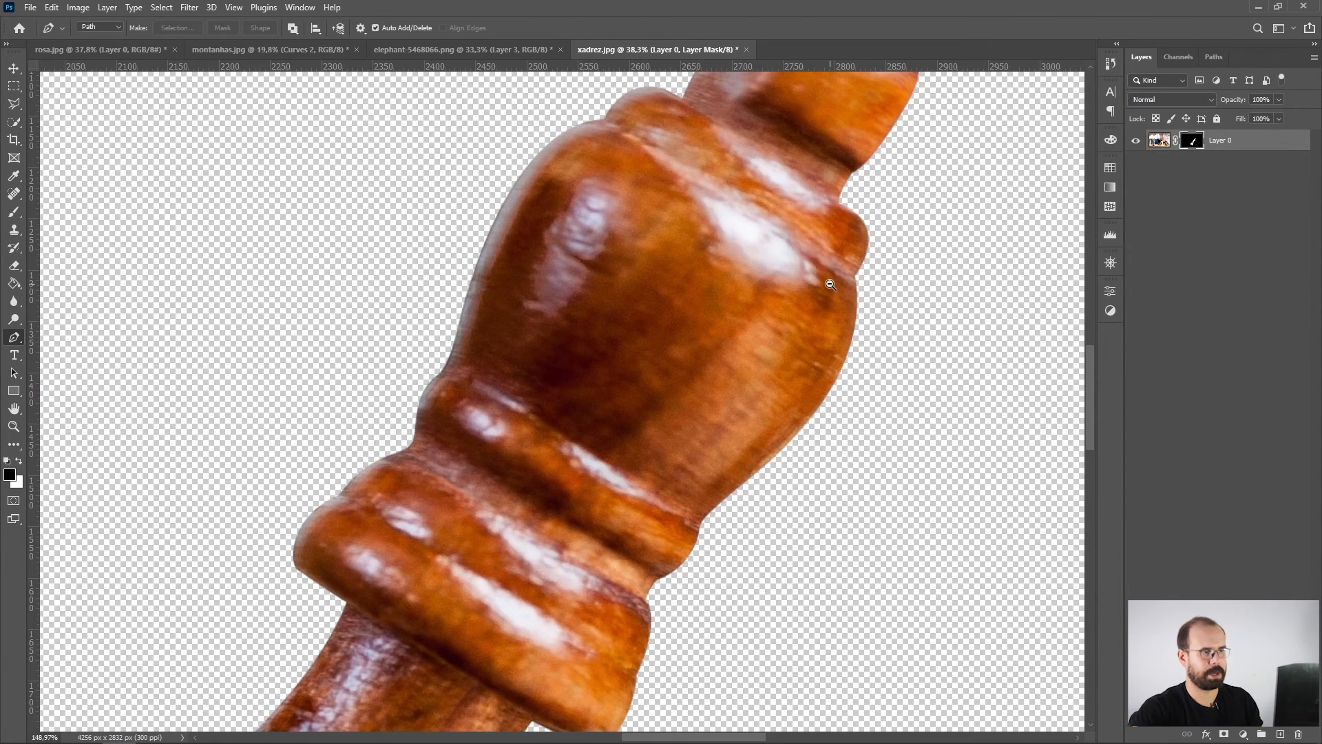
{"action": "left_click", "coordinate": [1110, 295]}
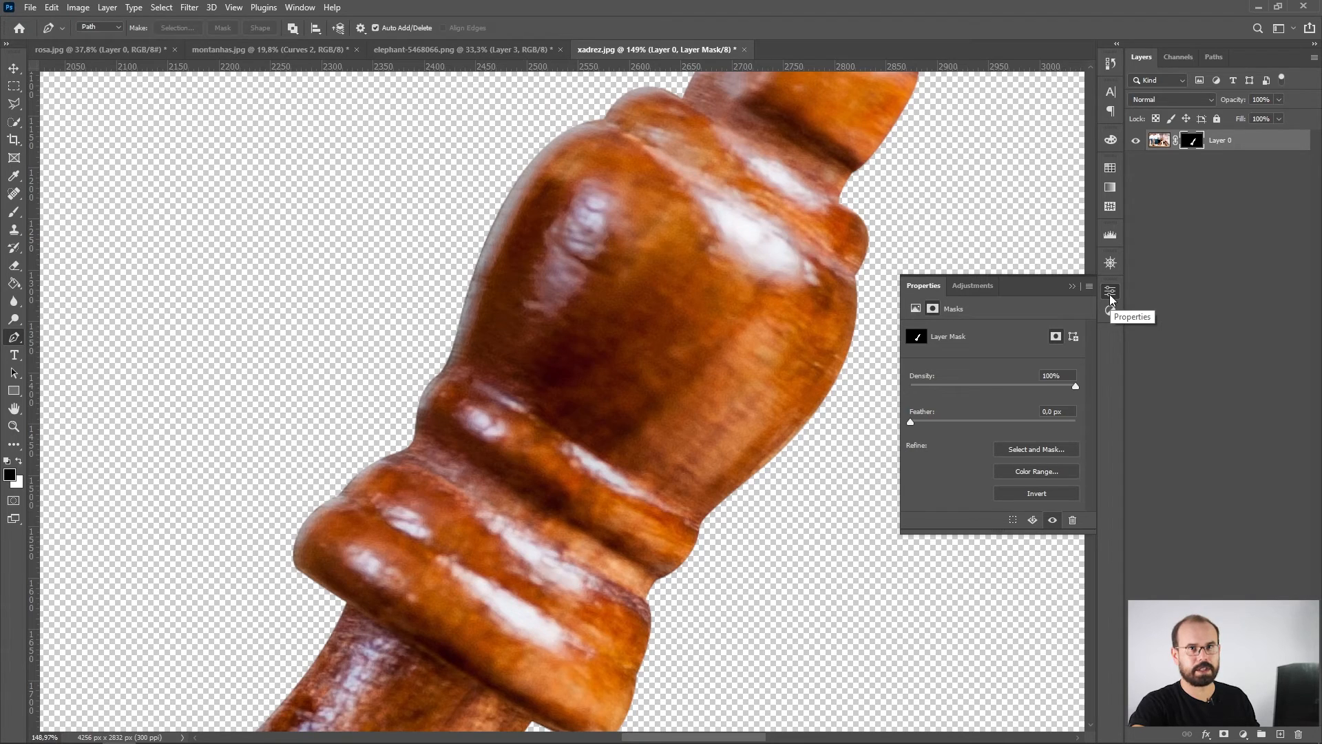
{"action": "left_click", "coordinate": [303, 9]}
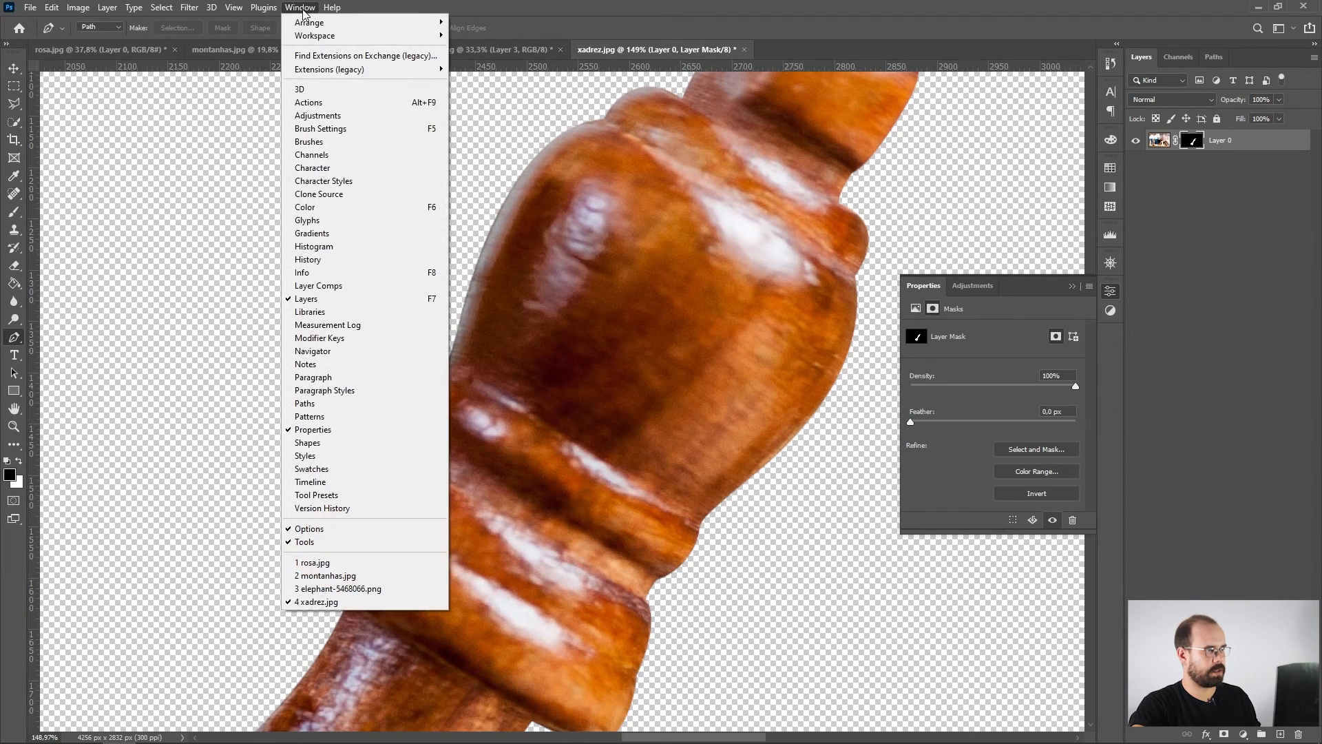
{"action": "left_click", "coordinate": [332, 430]}
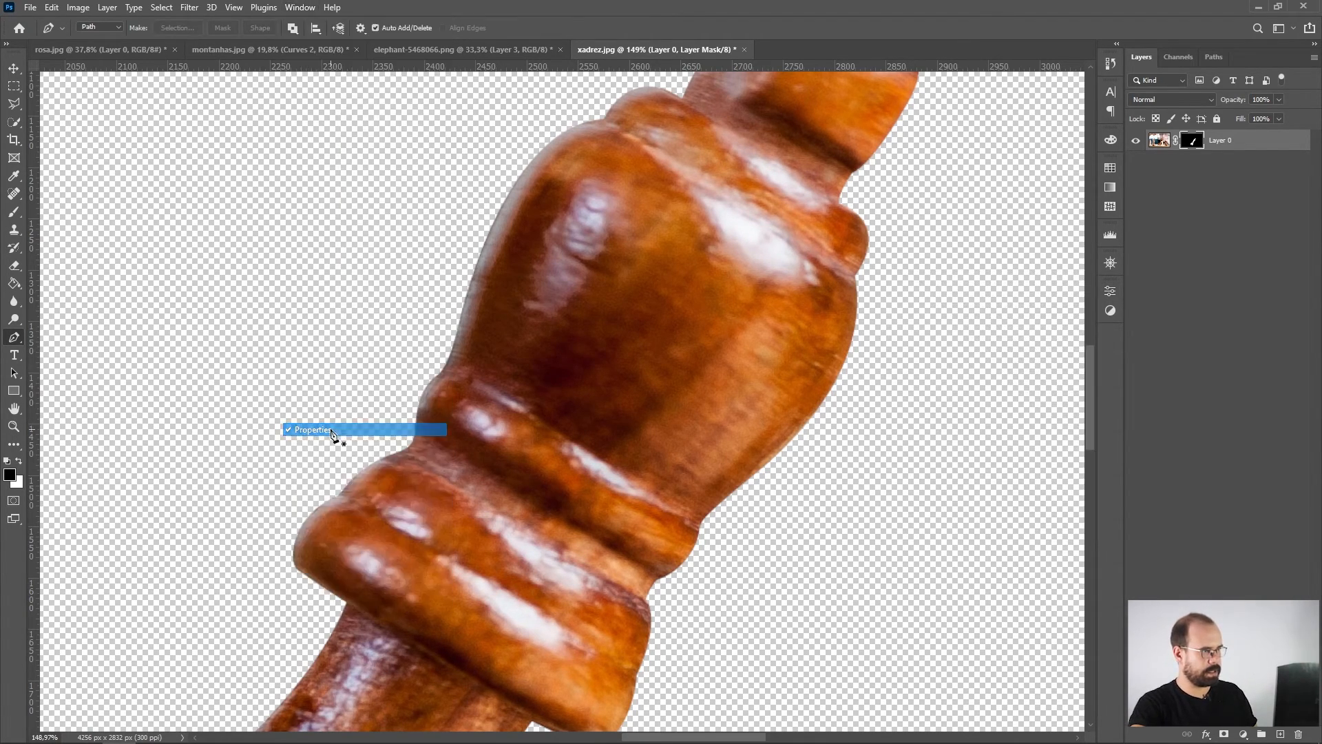
{"action": "left_click", "coordinate": [1109, 293]}
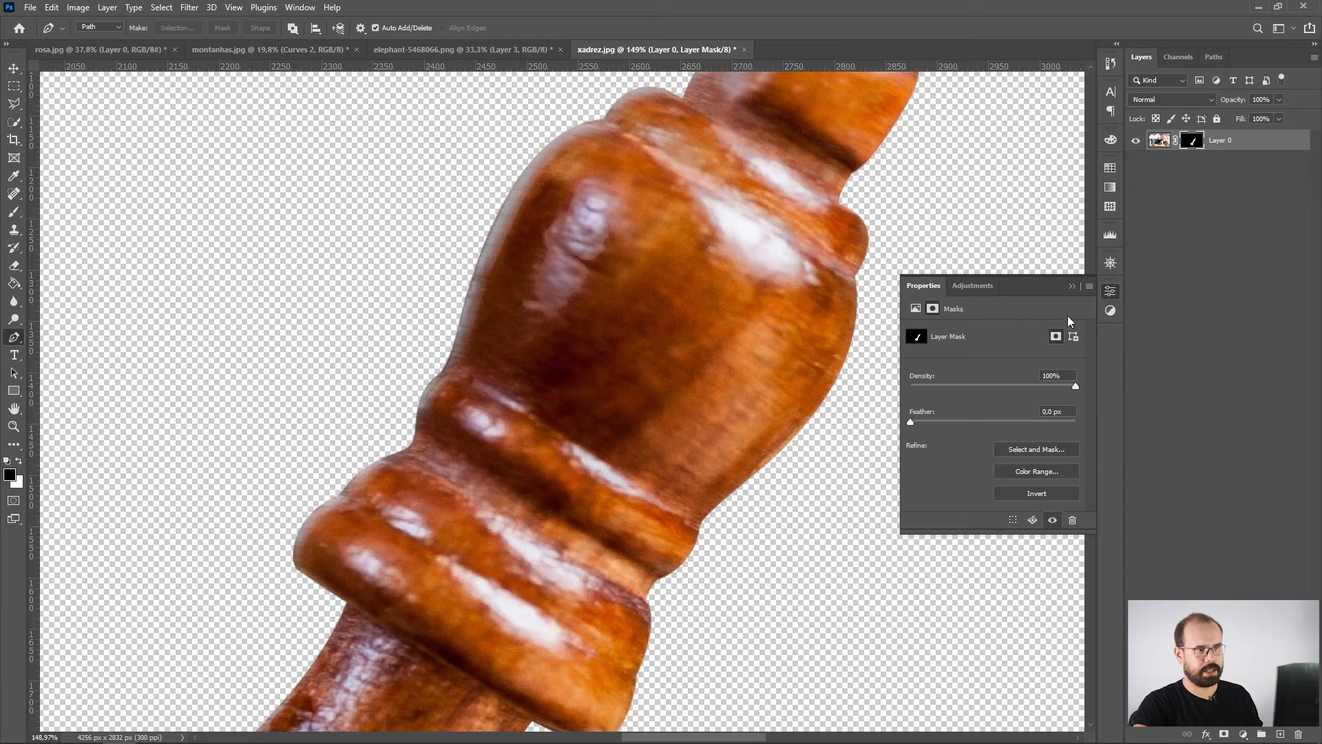
{"action": "left_click", "coordinate": [1089, 286]}
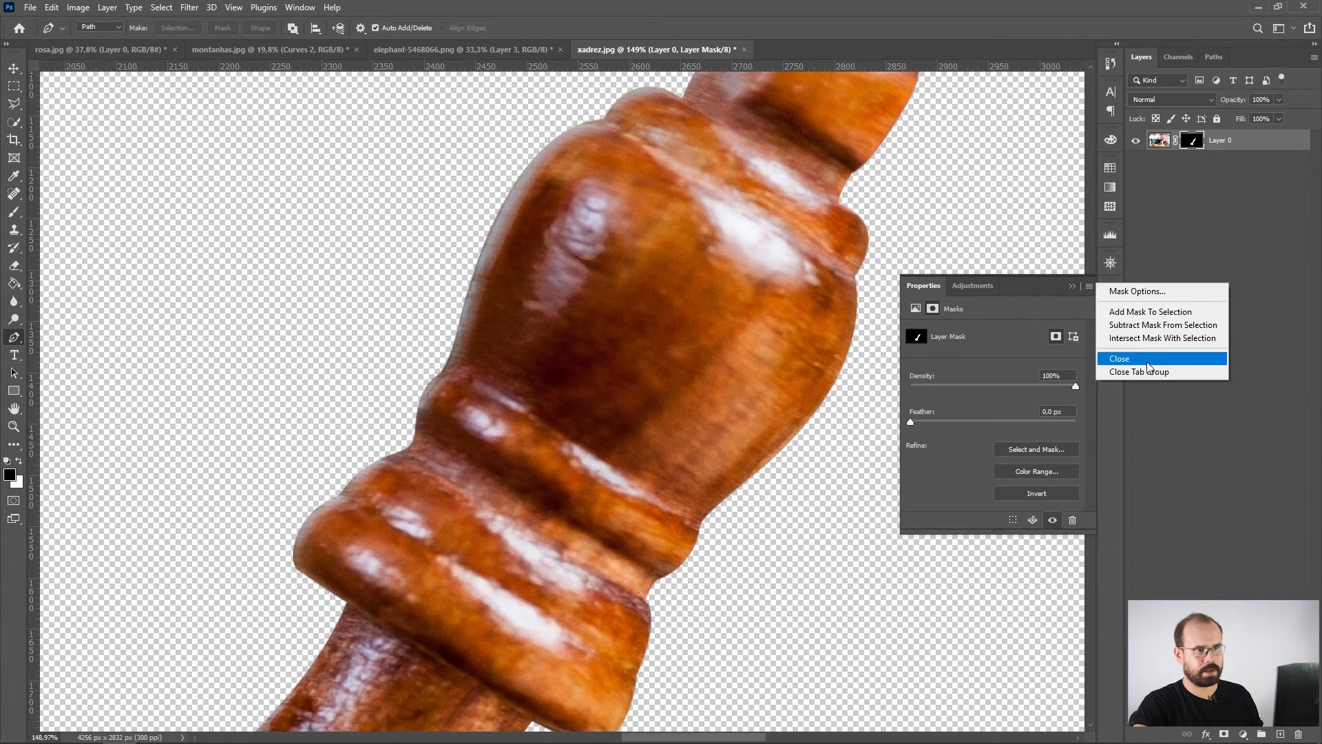
{"action": "left_click", "coordinate": [1147, 358]}
{"action": "left_click", "coordinate": [1069, 286]}
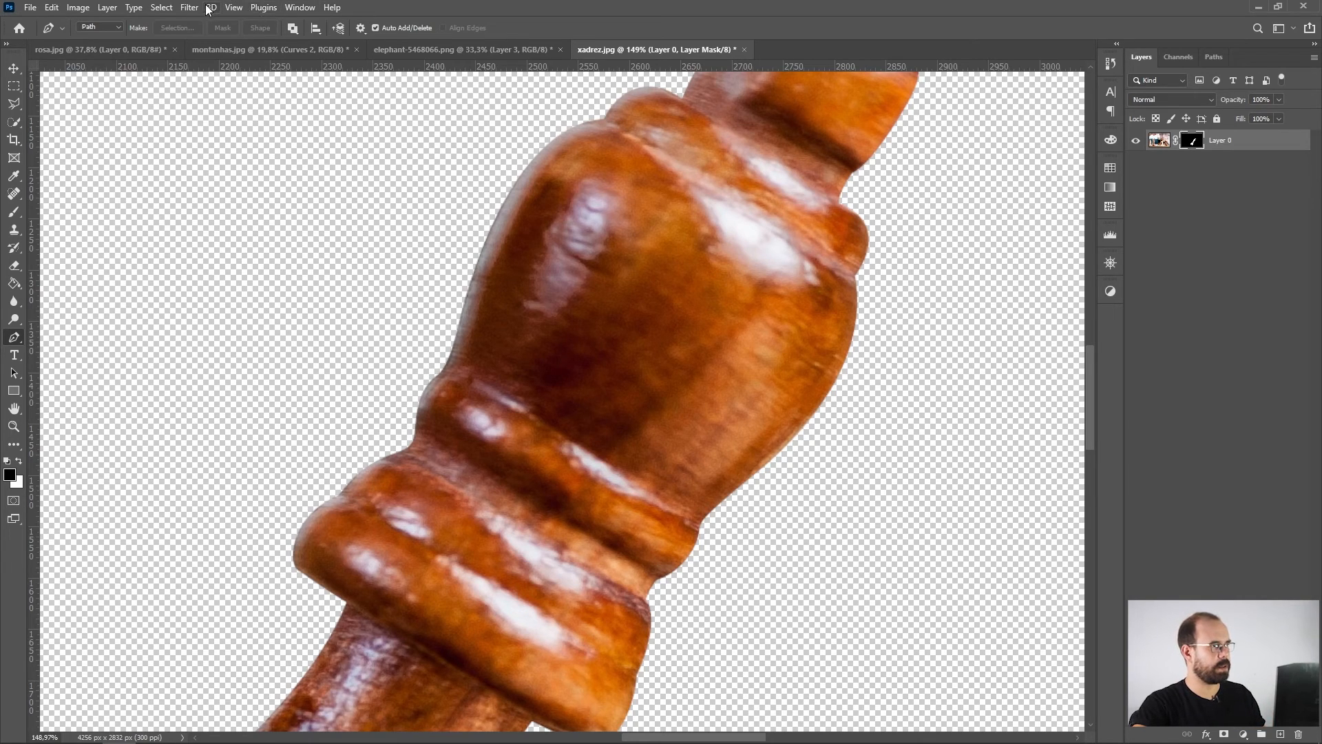
Step: Open the layer mask's properties and try feathering the mask's edge, returning the feather to 0 px
{"action": "left_click", "coordinate": [298, 8]}
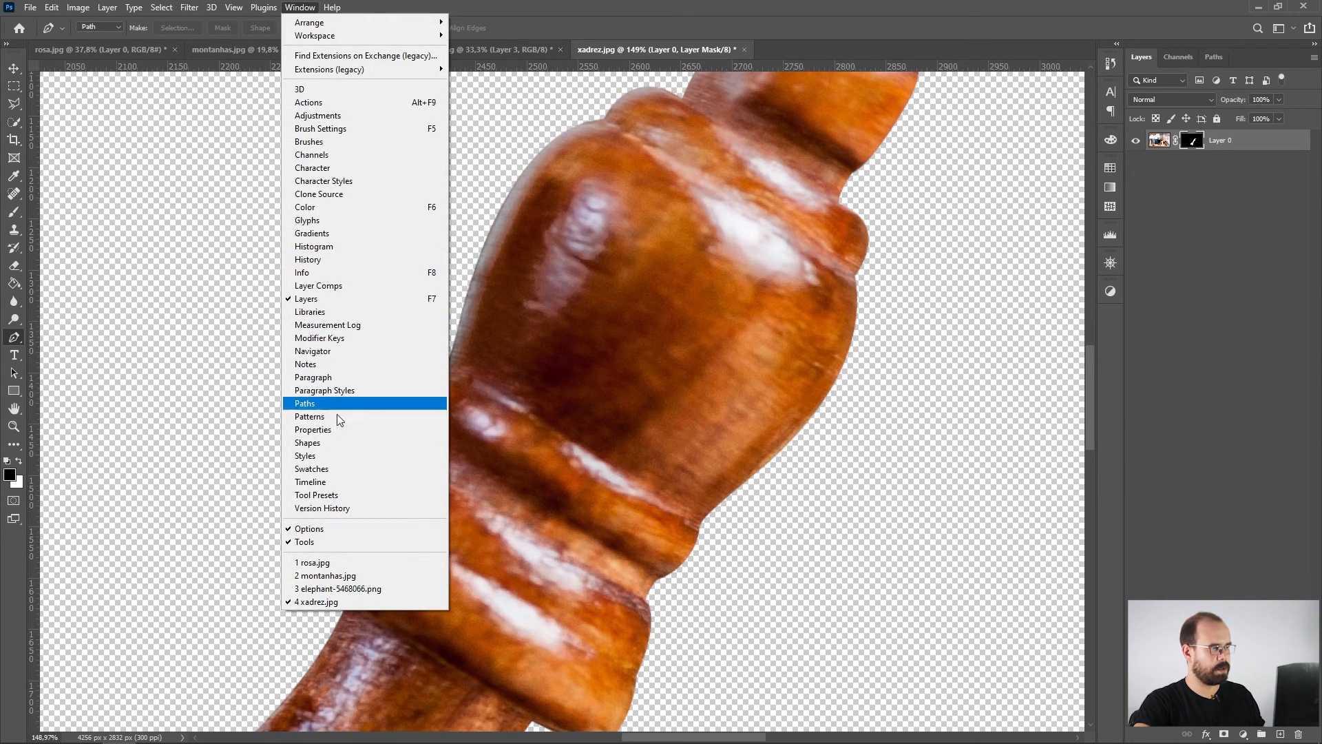
{"action": "left_click", "coordinate": [344, 429]}
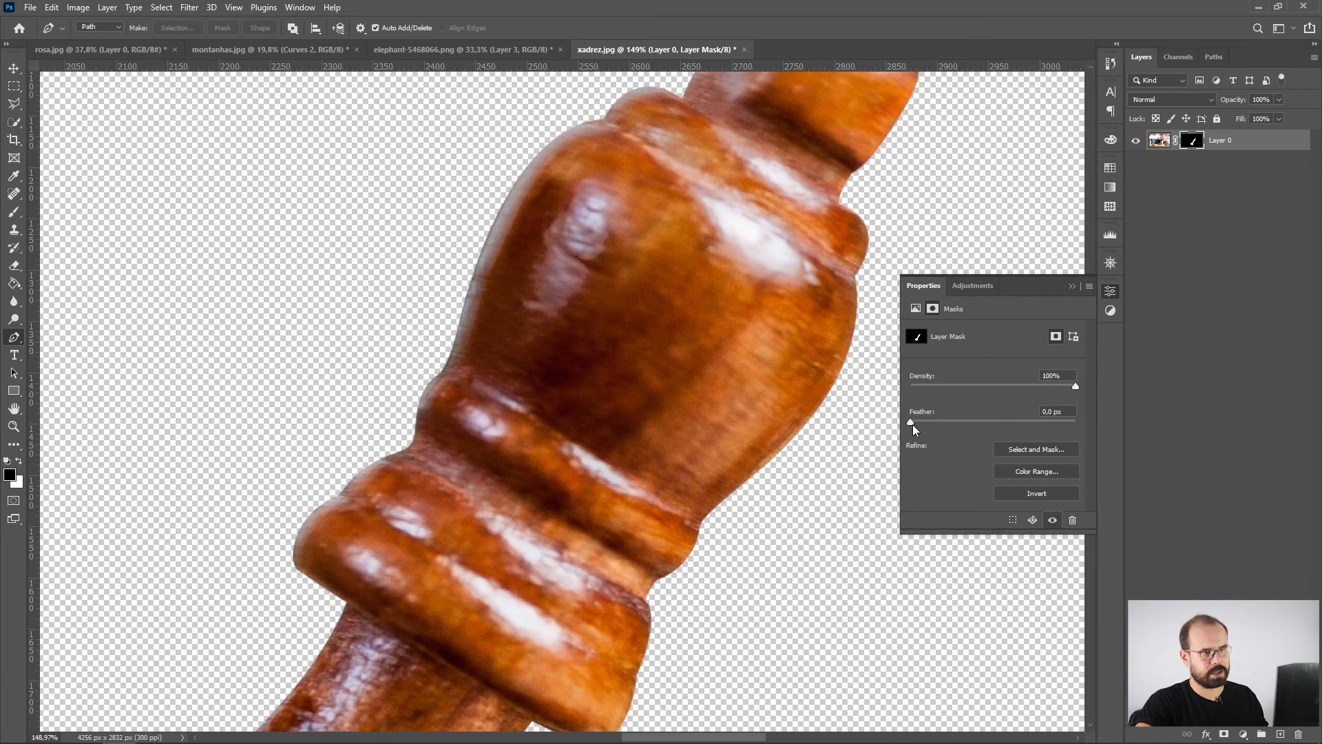
{"action": "left_click_drag", "start_coordinate": [965, 421], "coordinate": [966, 421]}
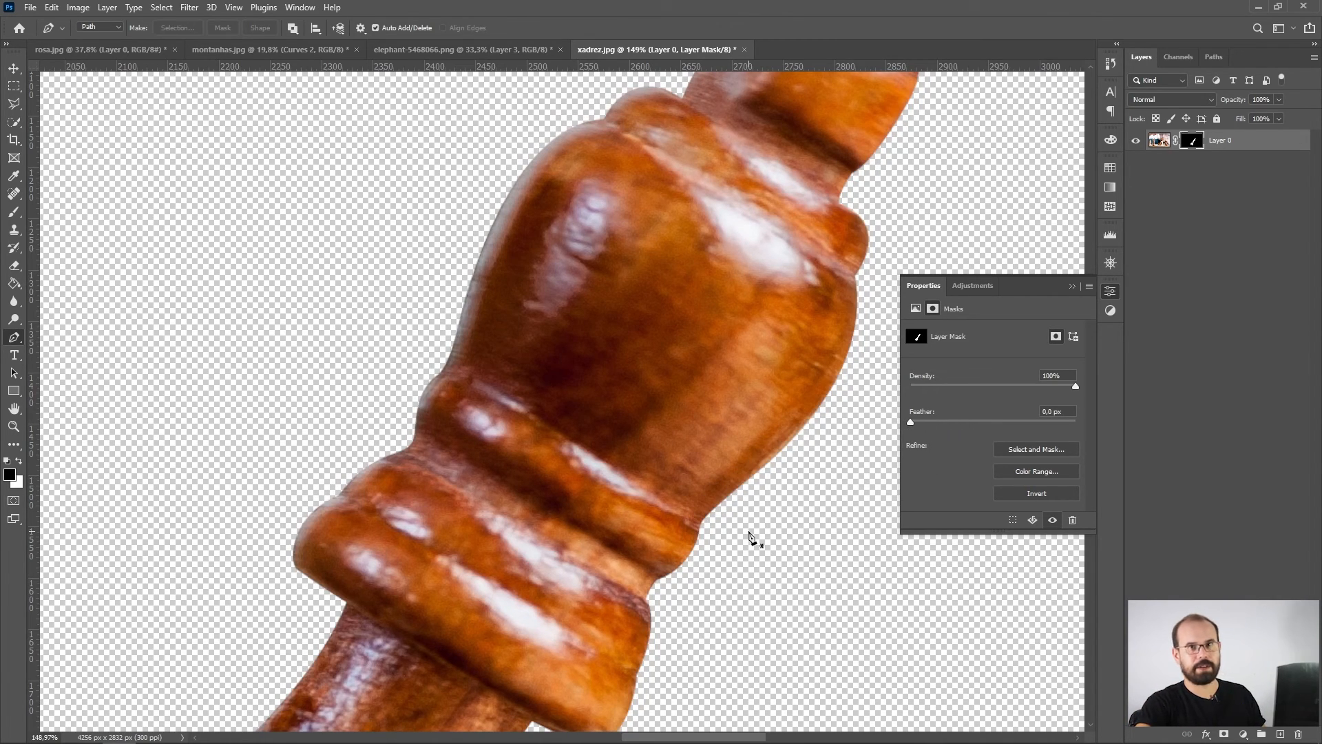
{"action": "key", "text": "ctrl+0"}
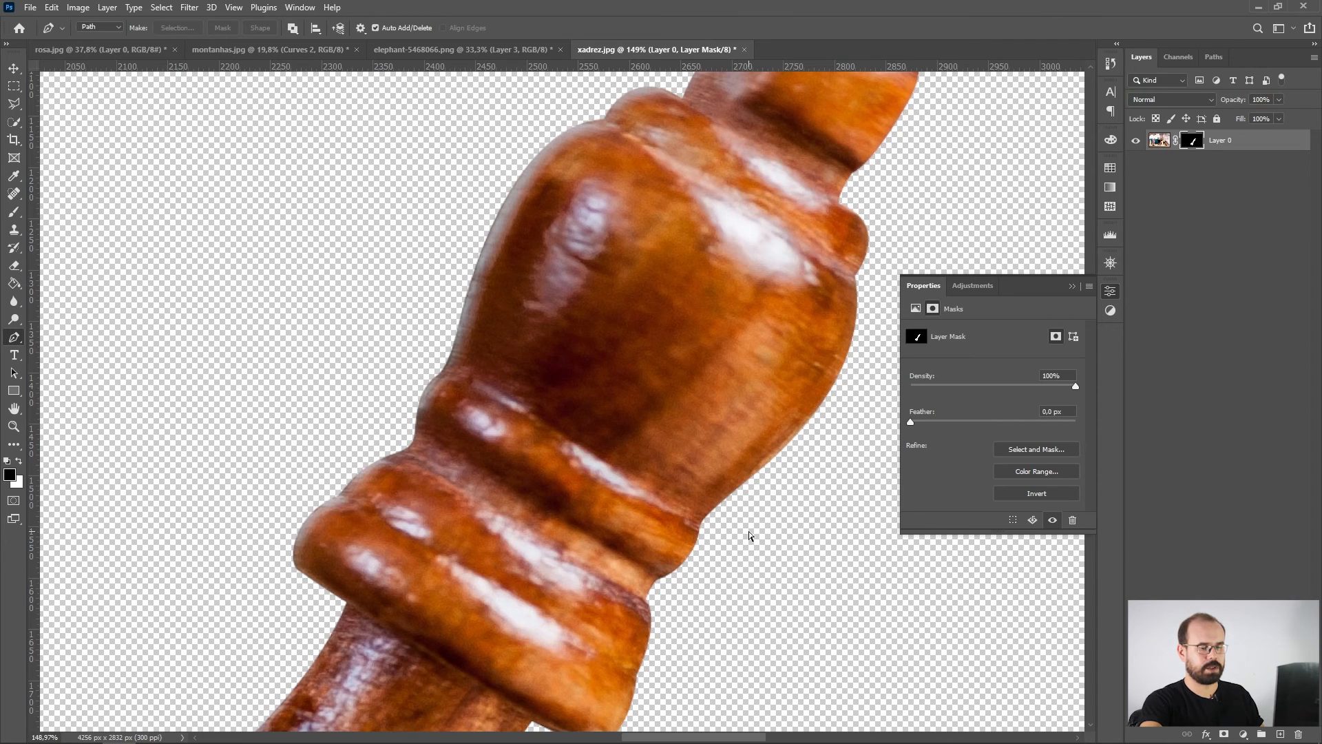